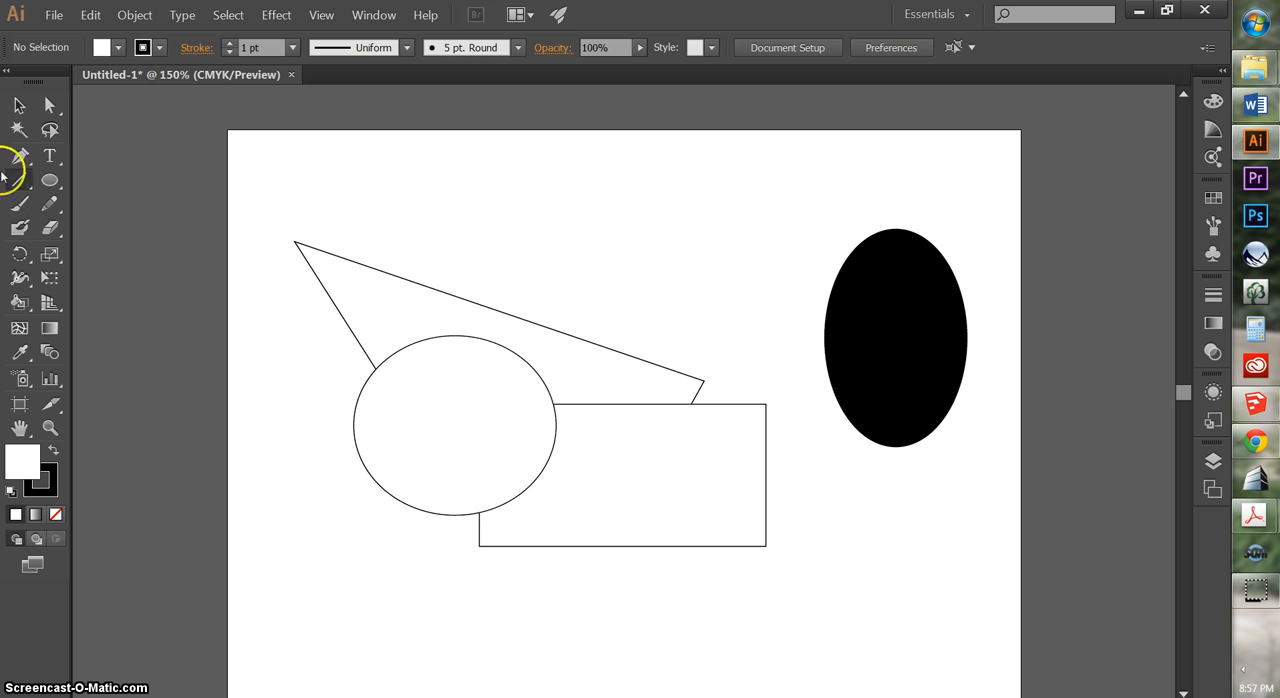
Draw three separate straight lines with the Line Segment tool above the overlapping outlined shapes, two of them long, roughly parallel diagonals
click(21, 182)
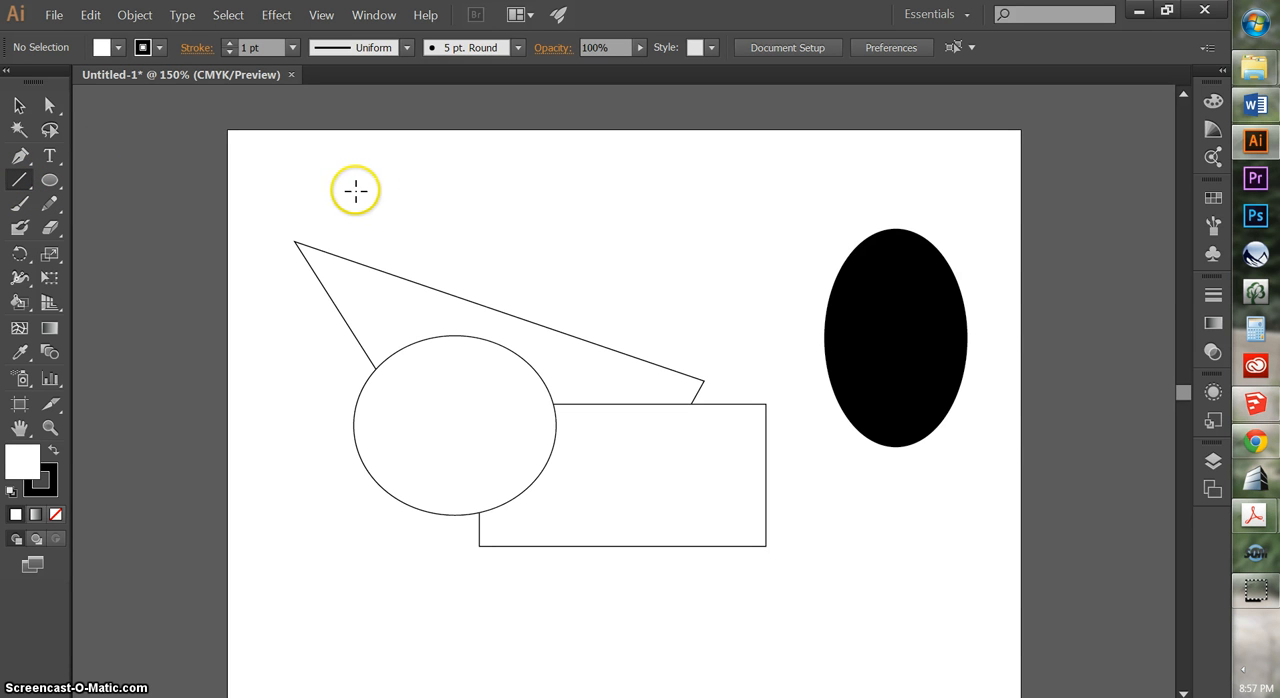
drag(353, 188, 760, 305)
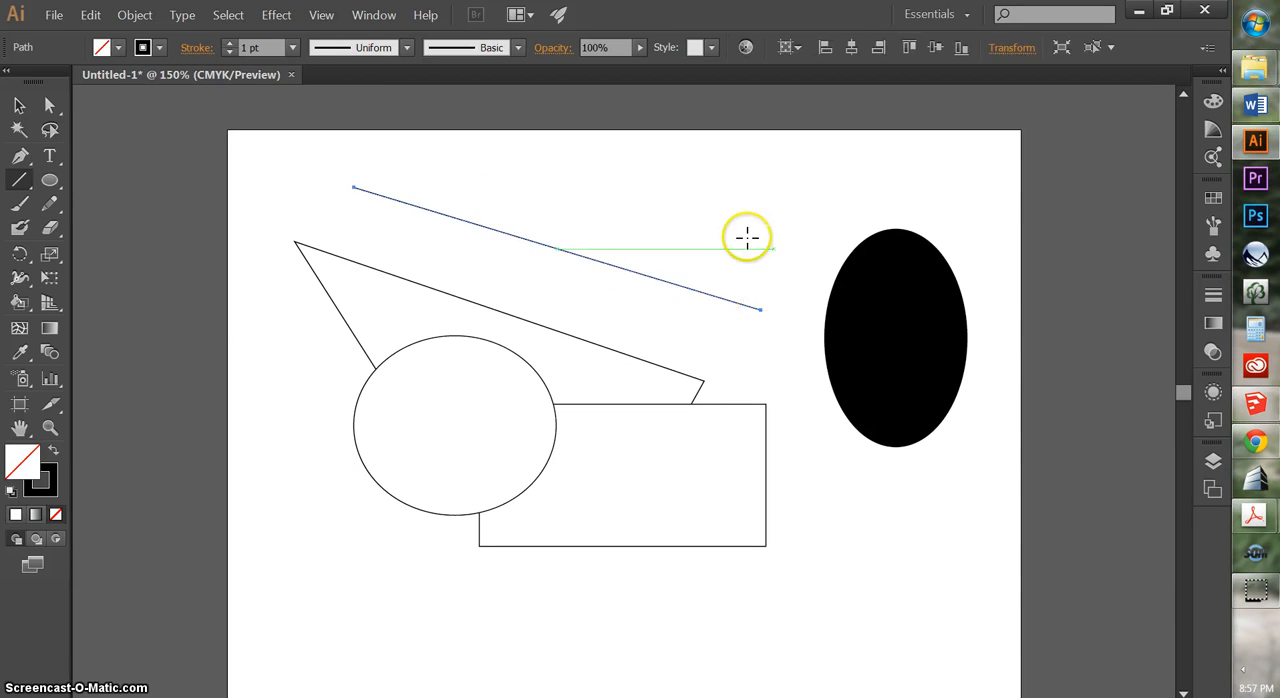
drag(749, 183, 527, 200)
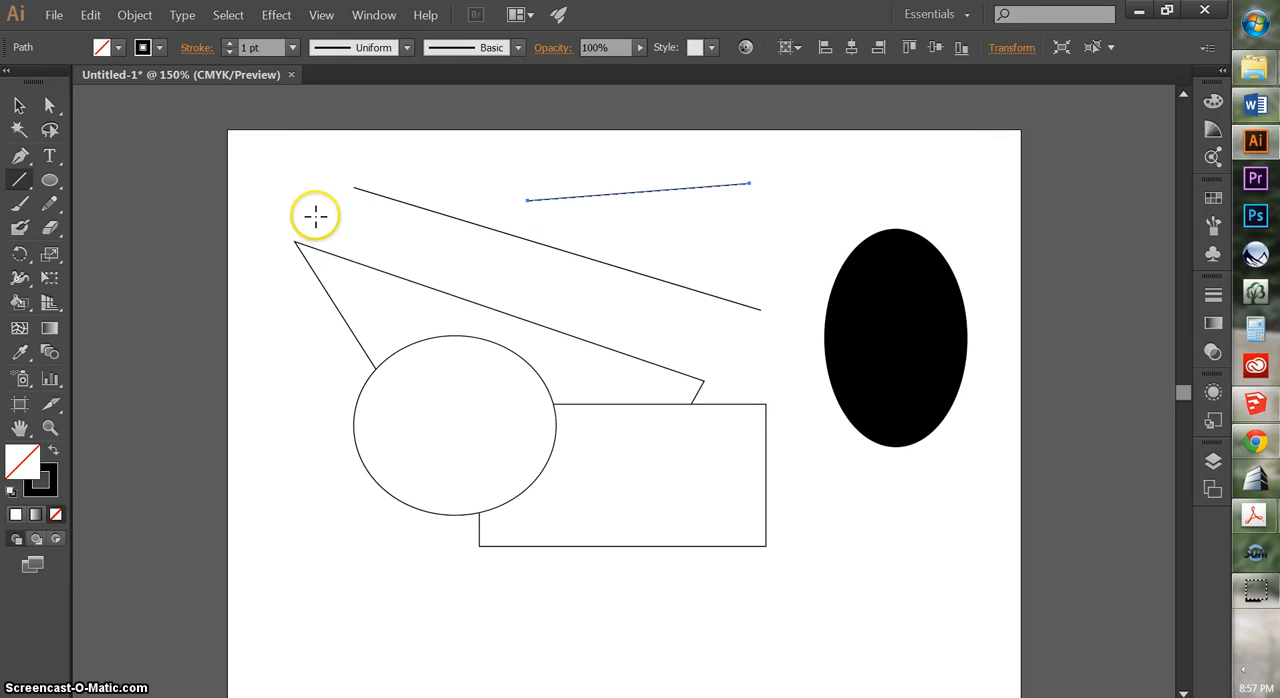
drag(316, 208, 727, 339)
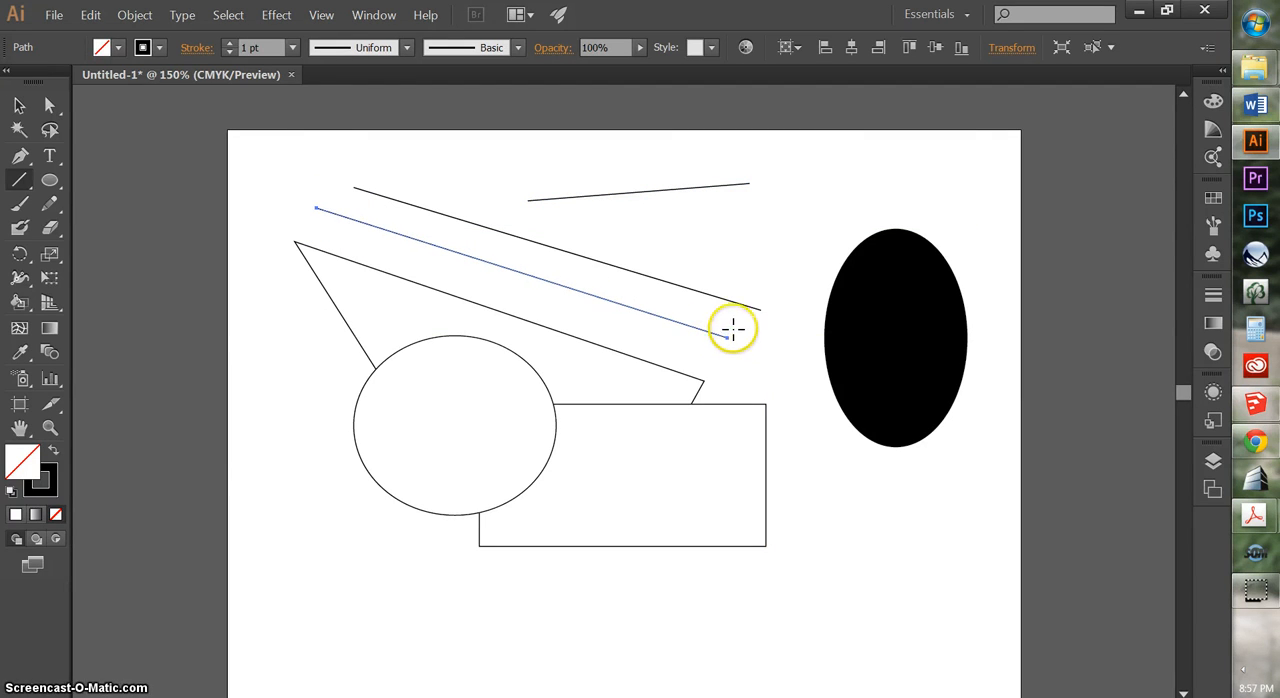
Detach the line tool group as a floating palette and place it beside the artboard's upper-left corner
click(24, 185)
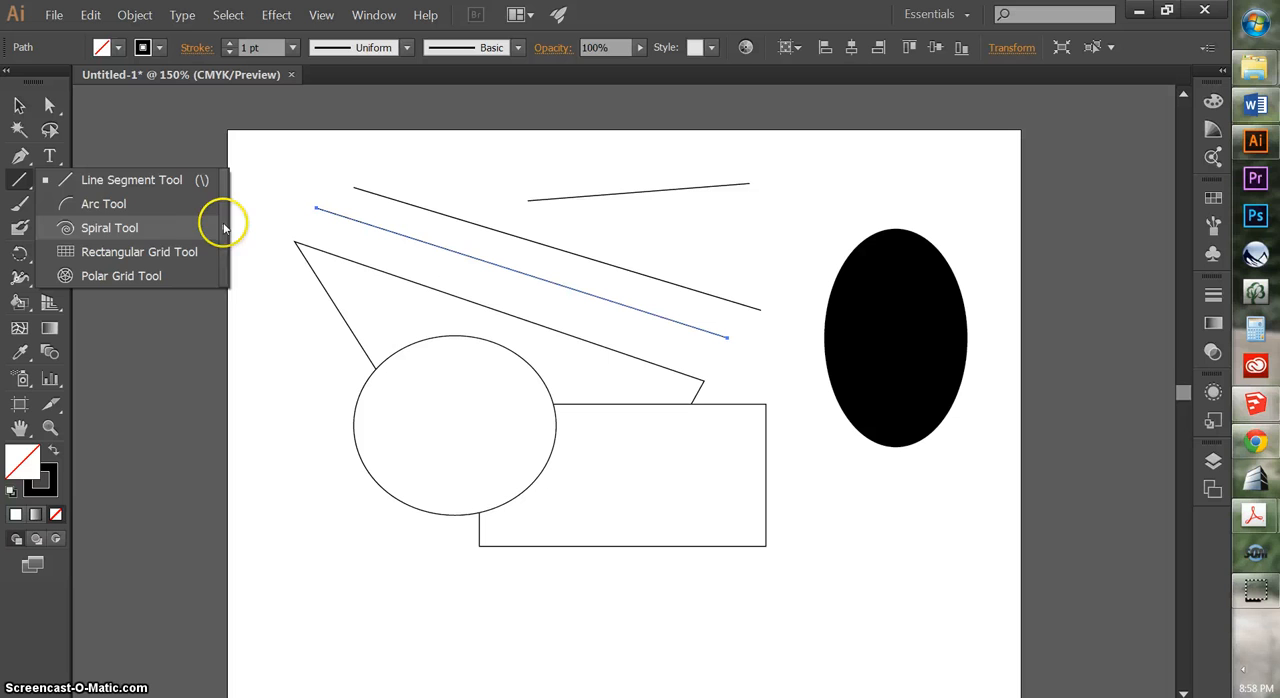
click(224, 228)
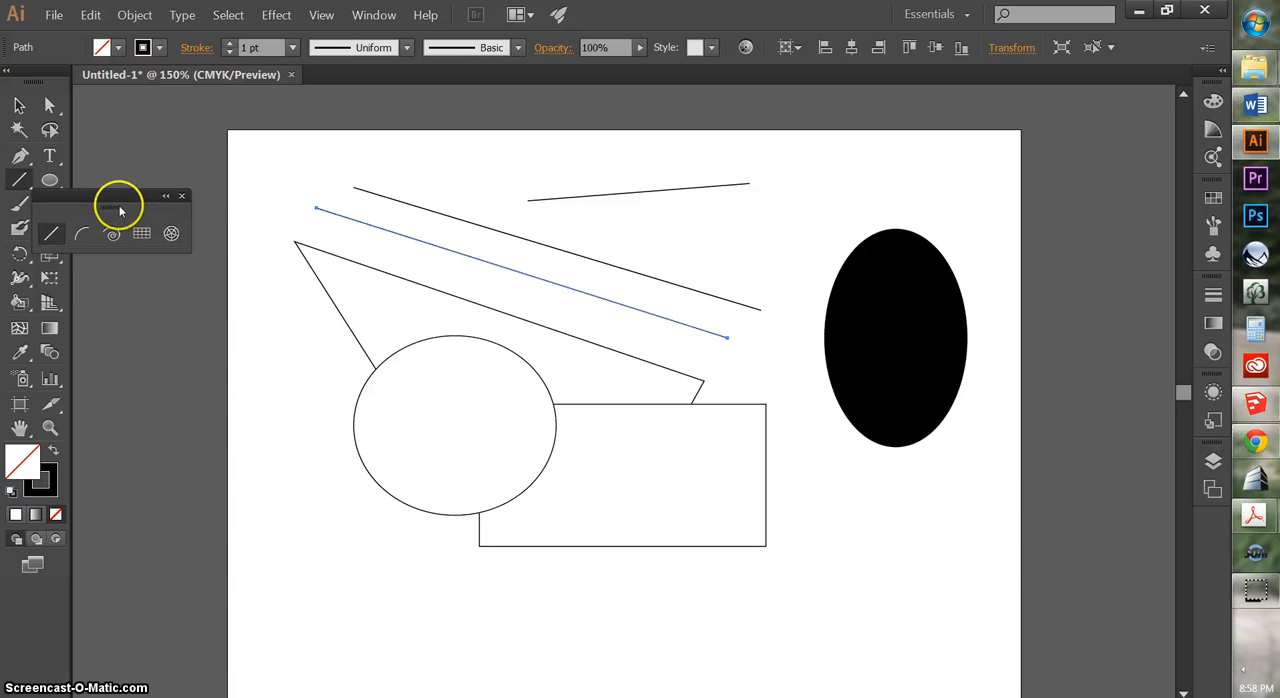
drag(114, 194, 190, 152)
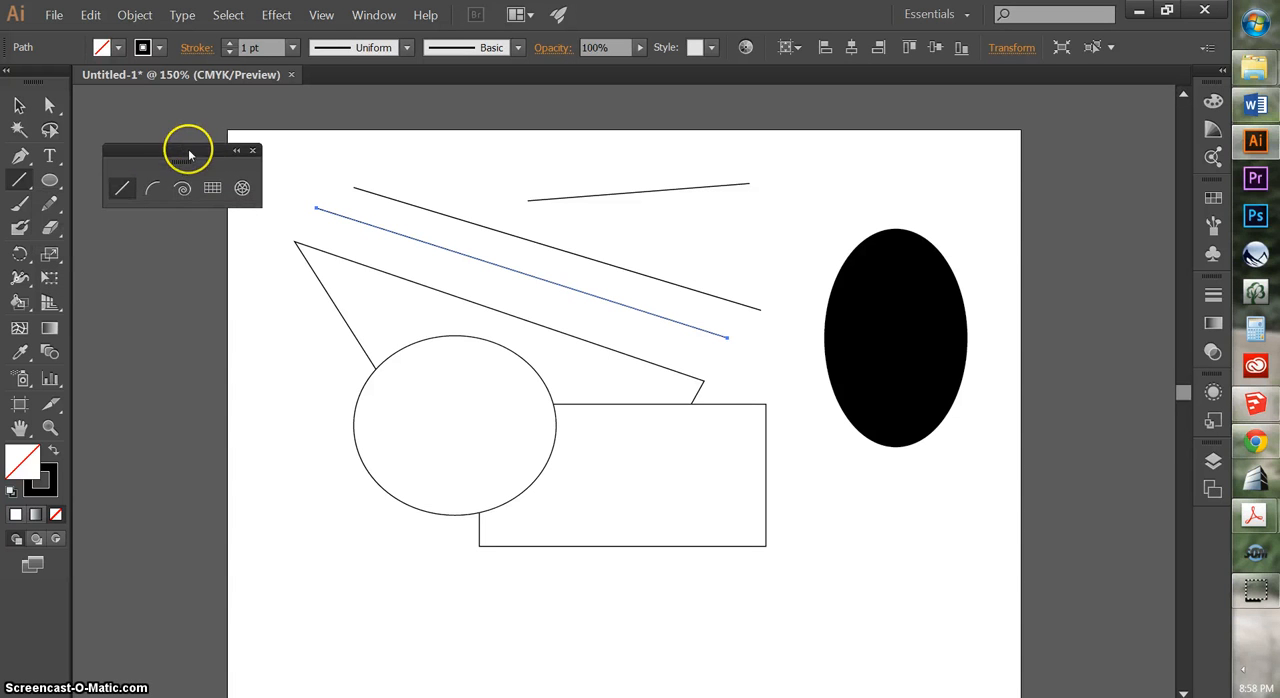
Draw a small arc below the black ellipse and a spiral overlapping the rectangle's lower-right corner
click(153, 190)
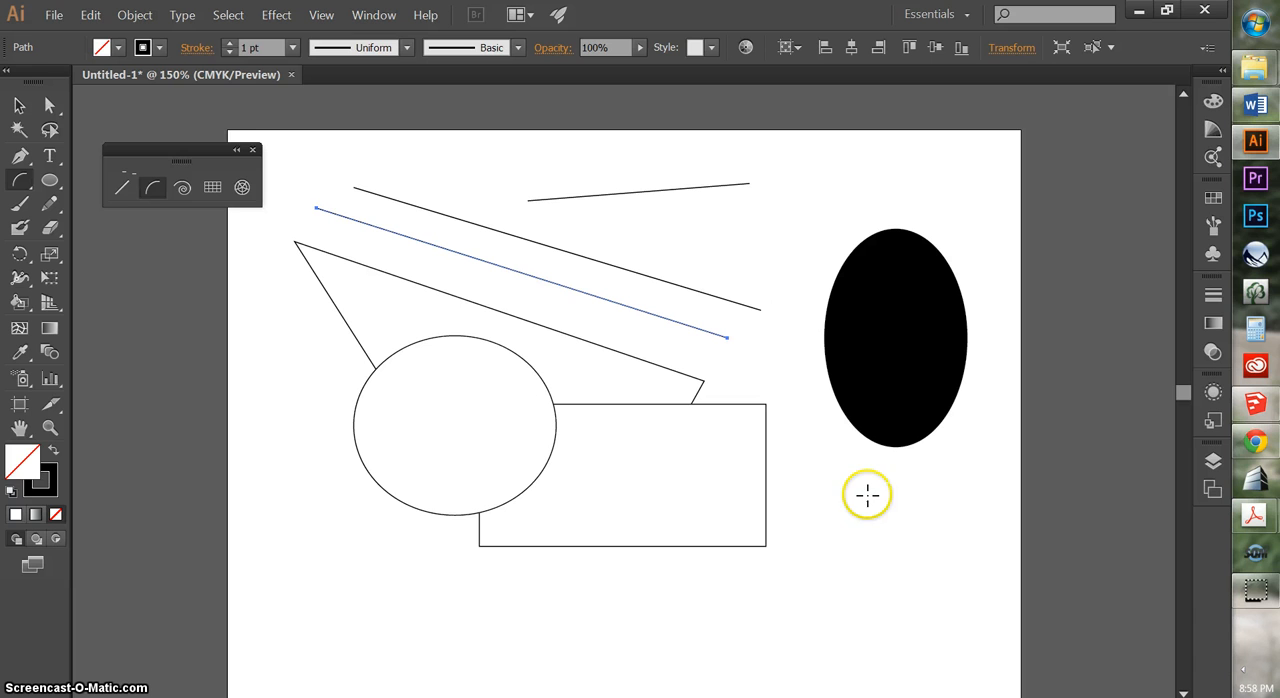
drag(866, 494, 810, 556)
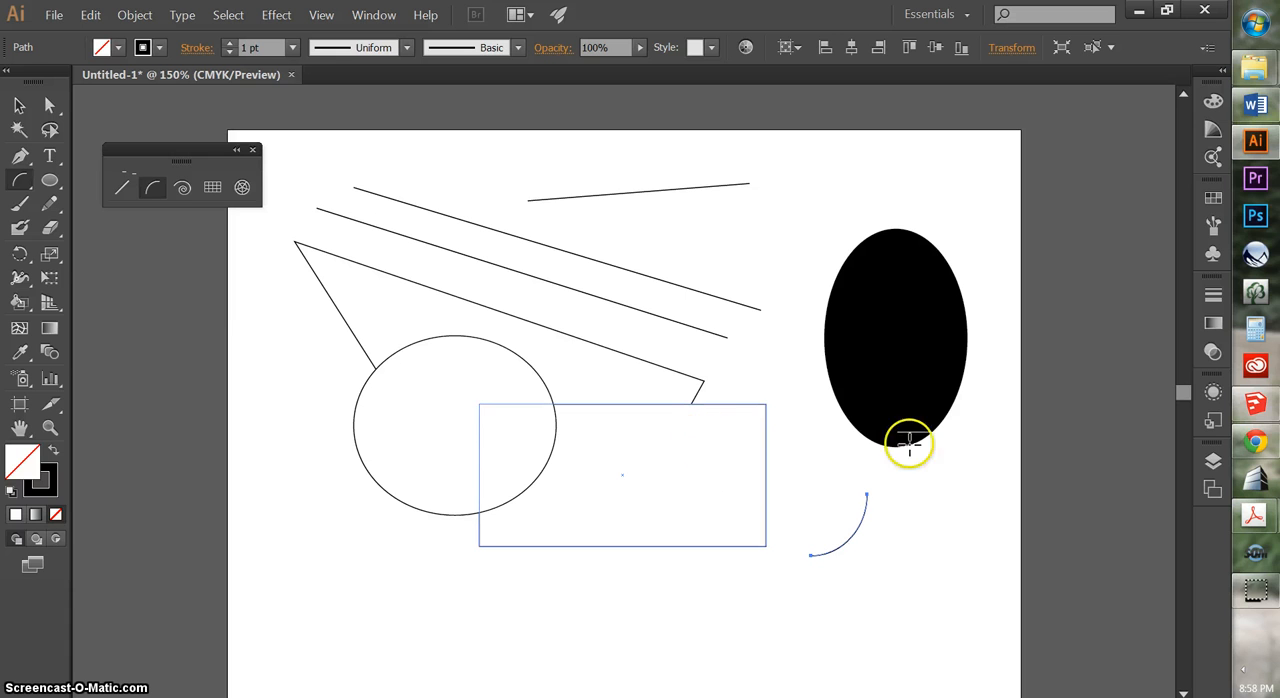
click(180, 189)
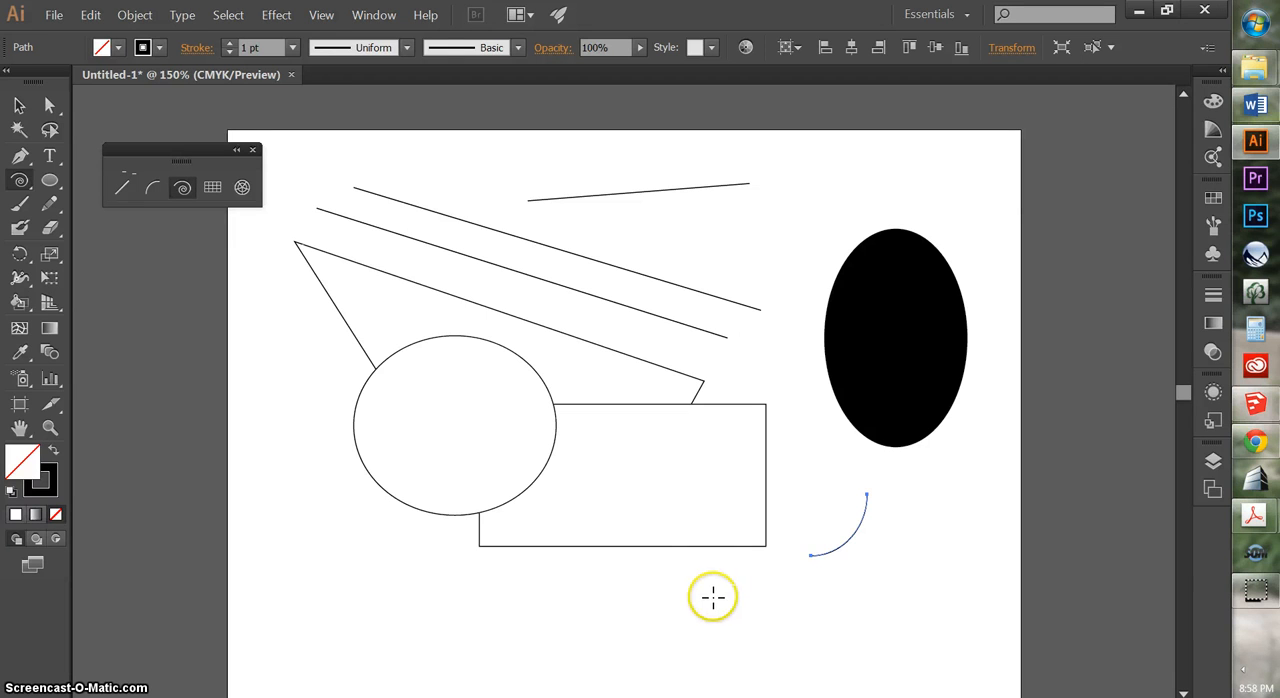
drag(722, 597, 710, 498)
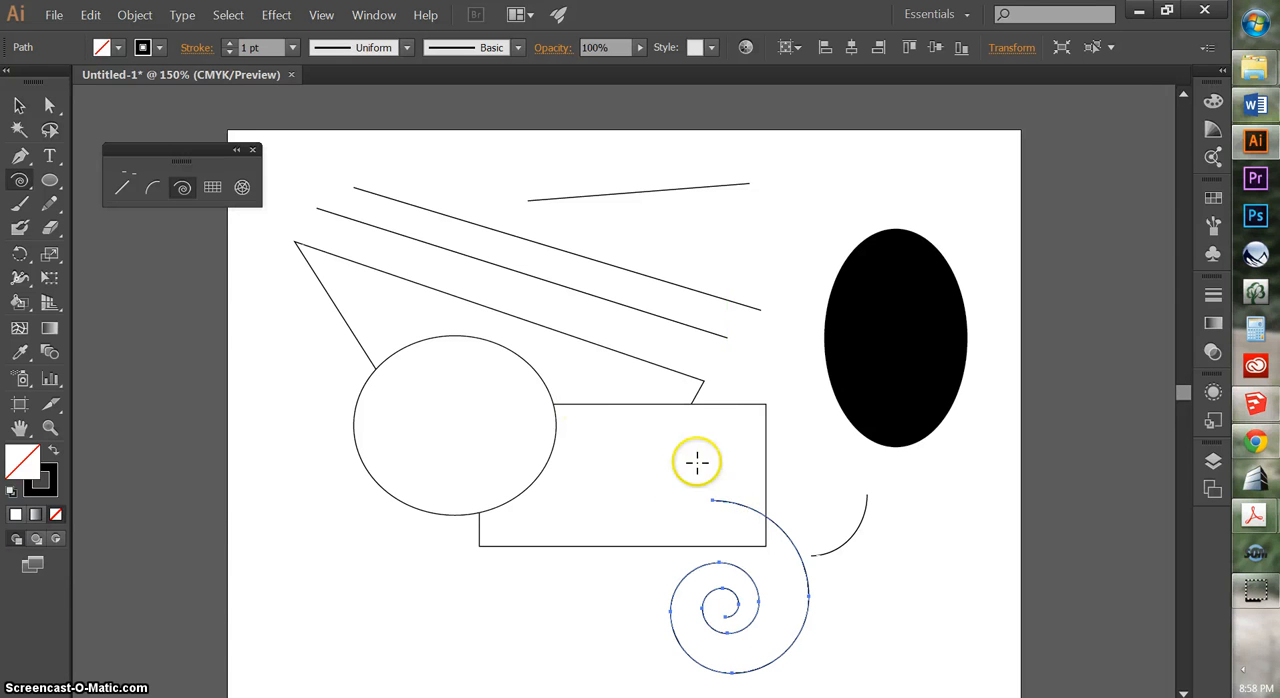
Draw a line crossing the two long parallel diagonals, plus a short, exactly horizontal line through its upper part
click(242, 189)
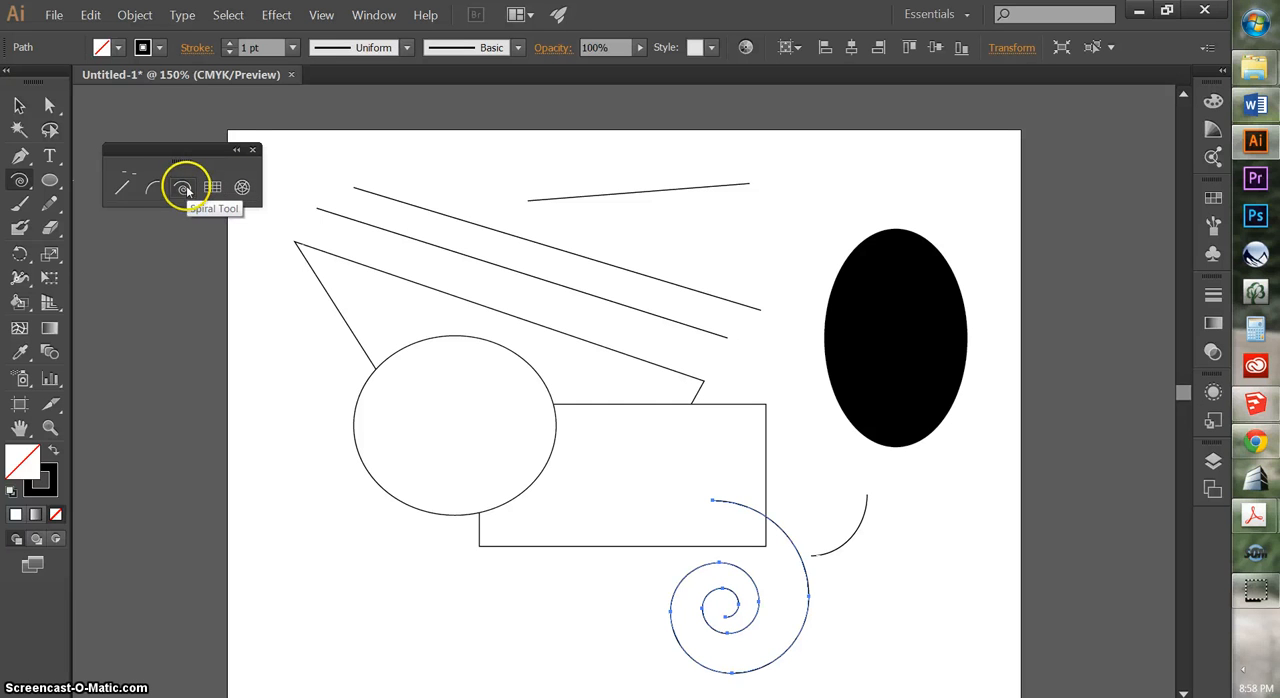
click(122, 190)
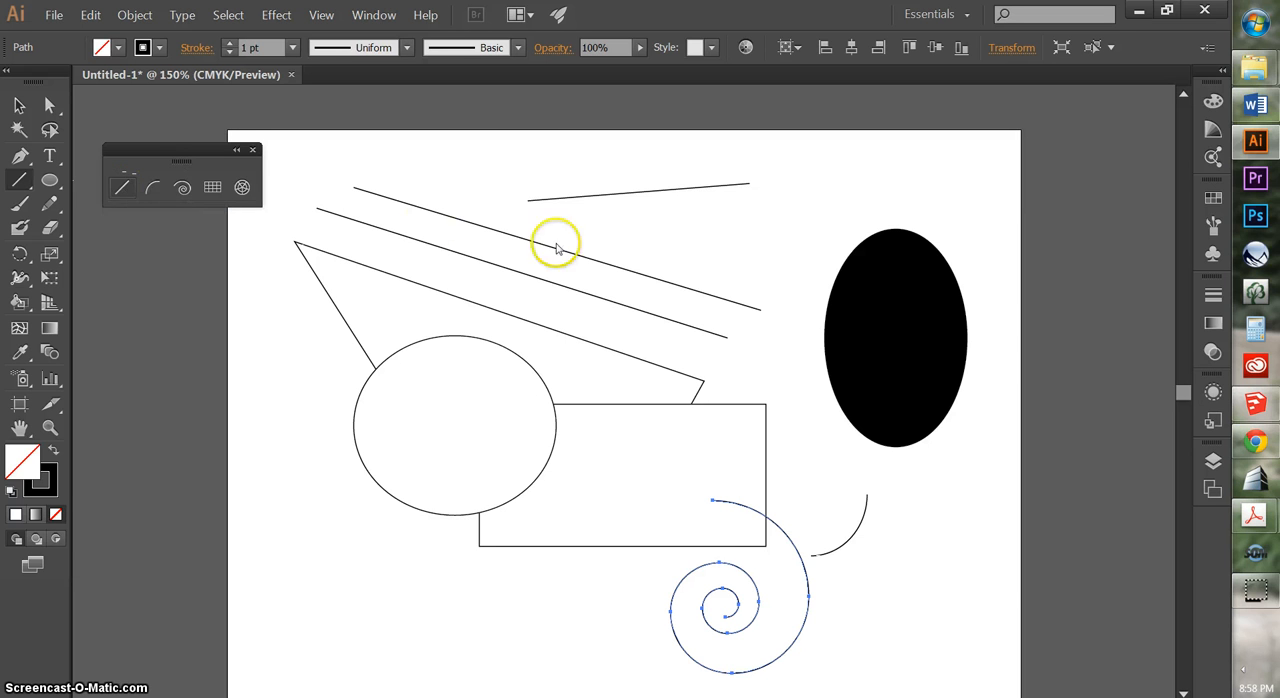
drag(769, 213, 577, 321)
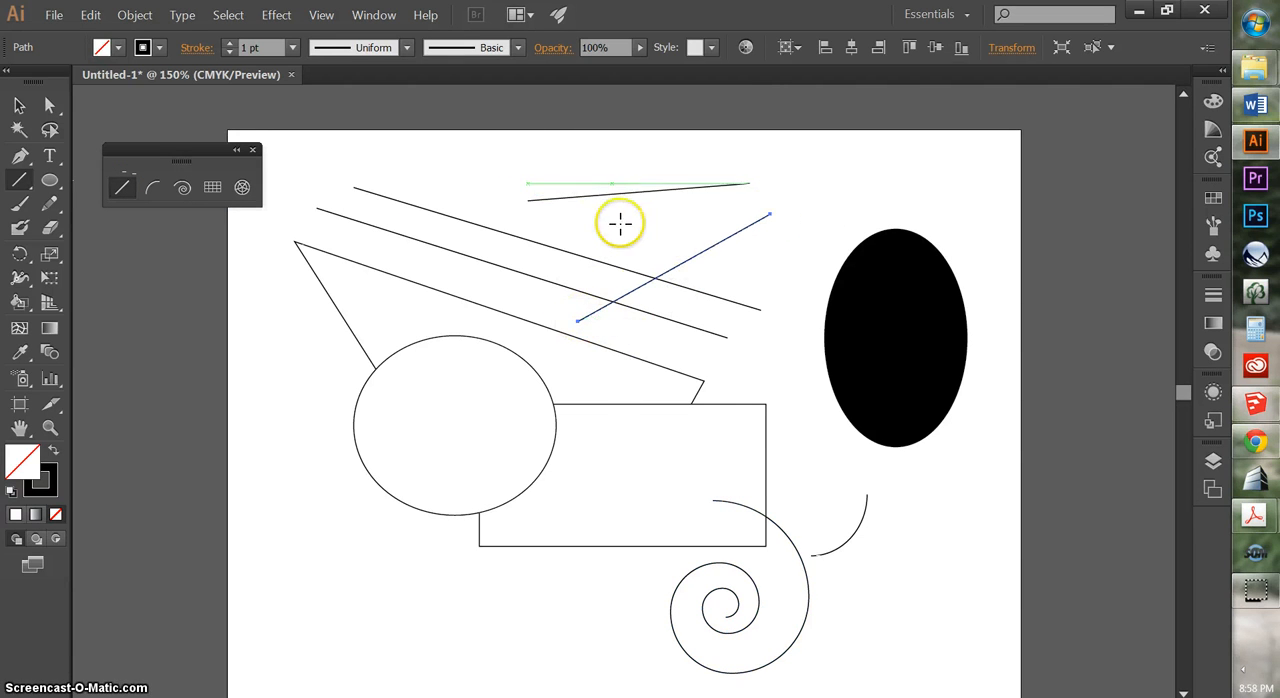
drag(640, 237, 770, 244)
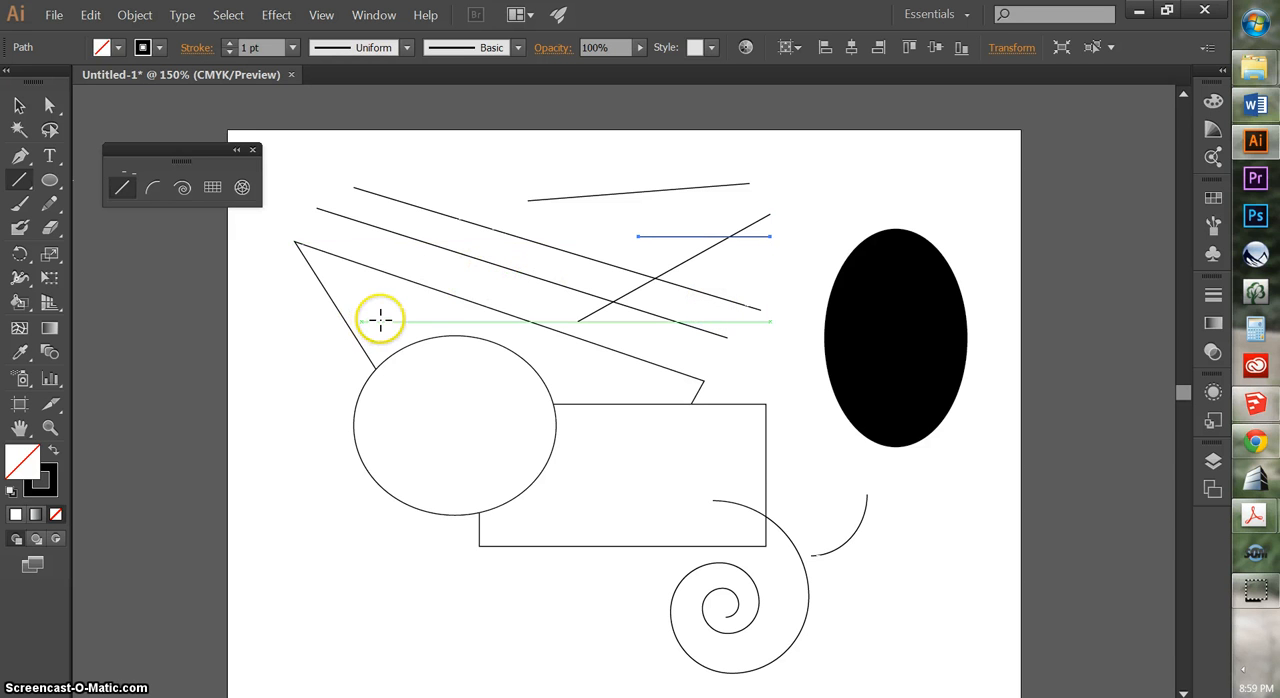
Create a line 3 in long at a 45° angle starting just left of the circle, and deselect it
ctrl+click(380, 315)
ctrl+click(307, 430)
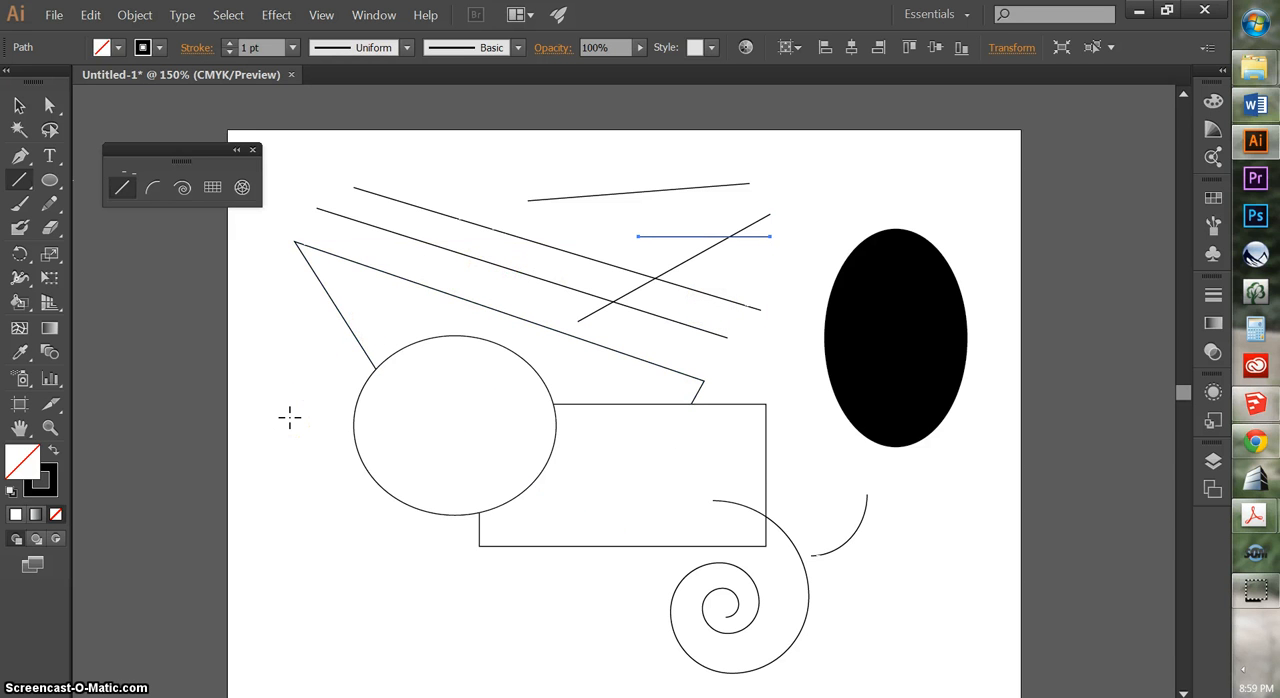
click(290, 418)
drag(331, 210, 655, 178)
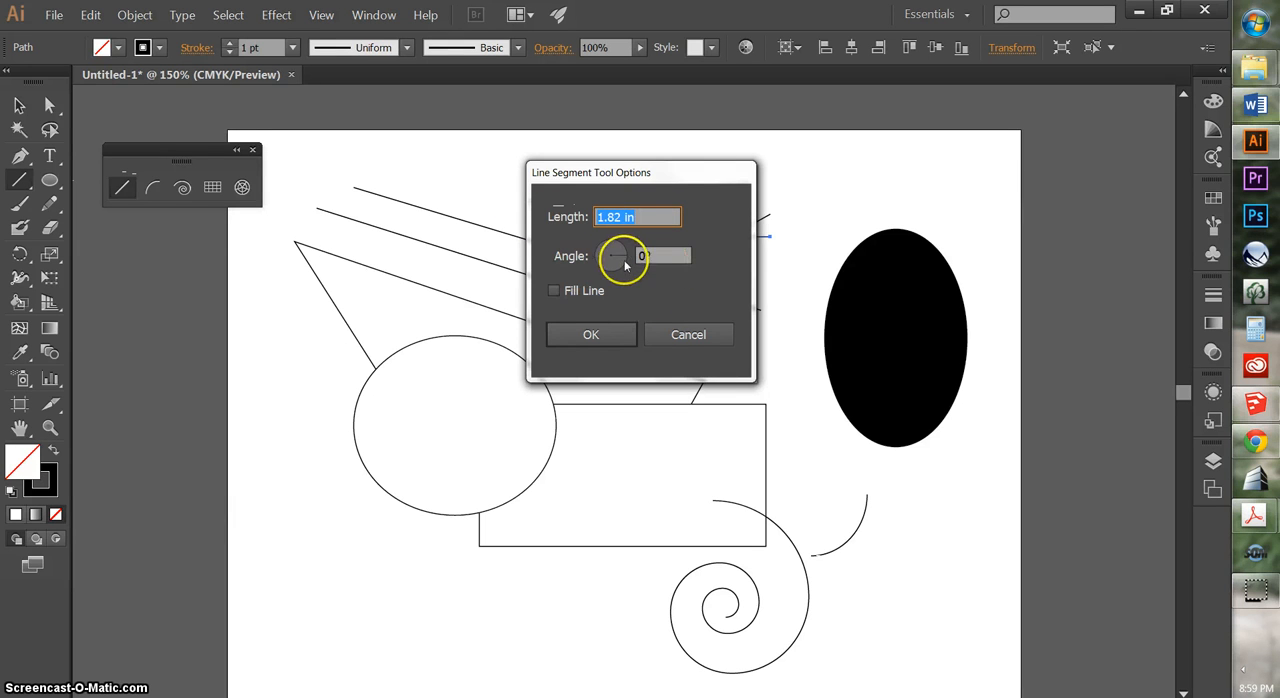
drag(665, 175, 918, 172)
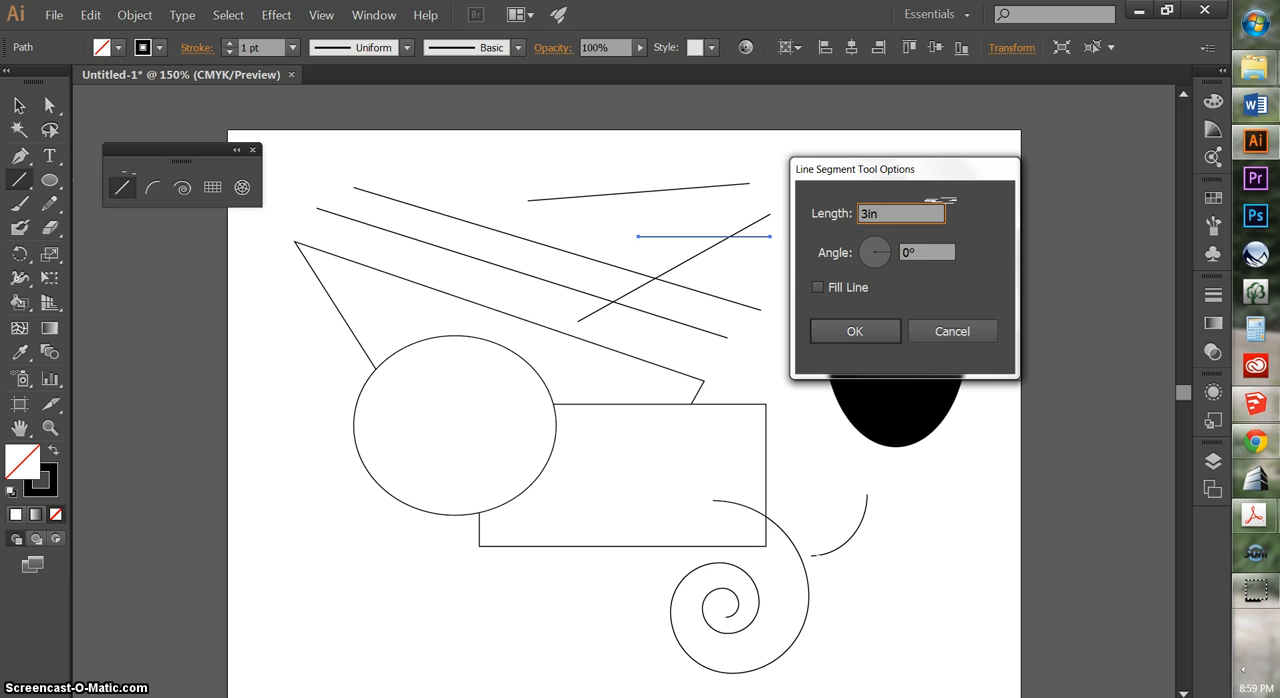
click(931, 252)
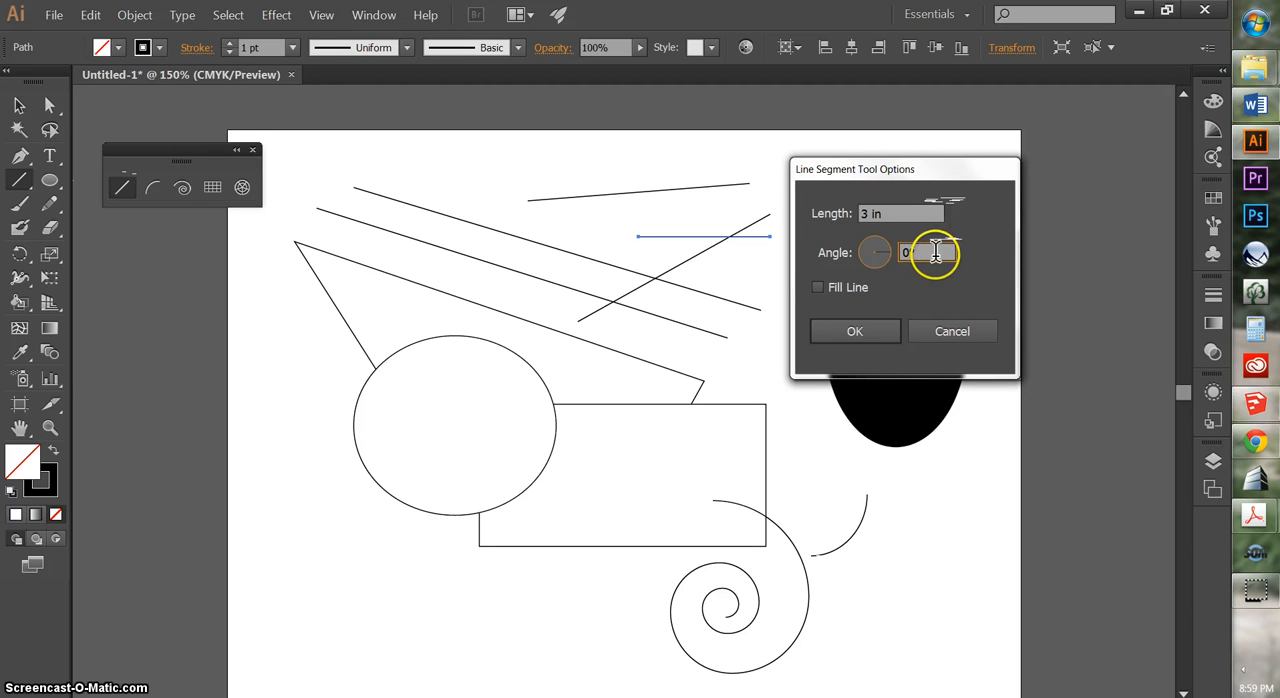
text(45)
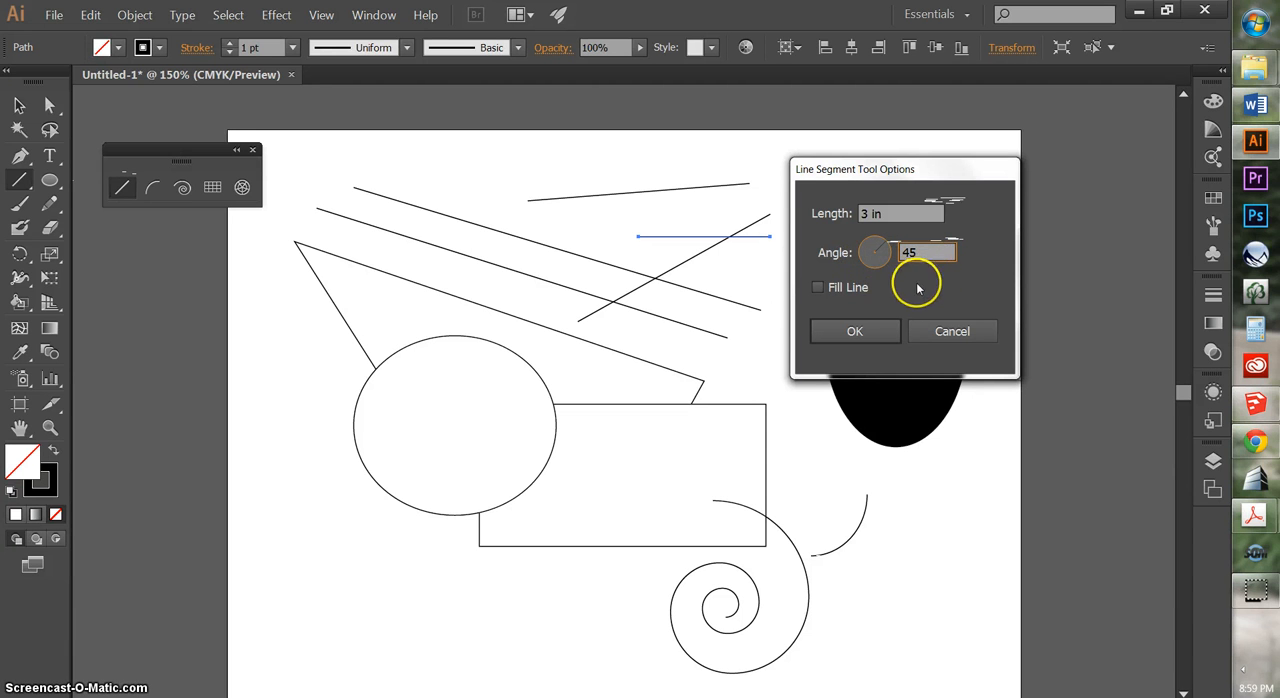
click(890, 331)
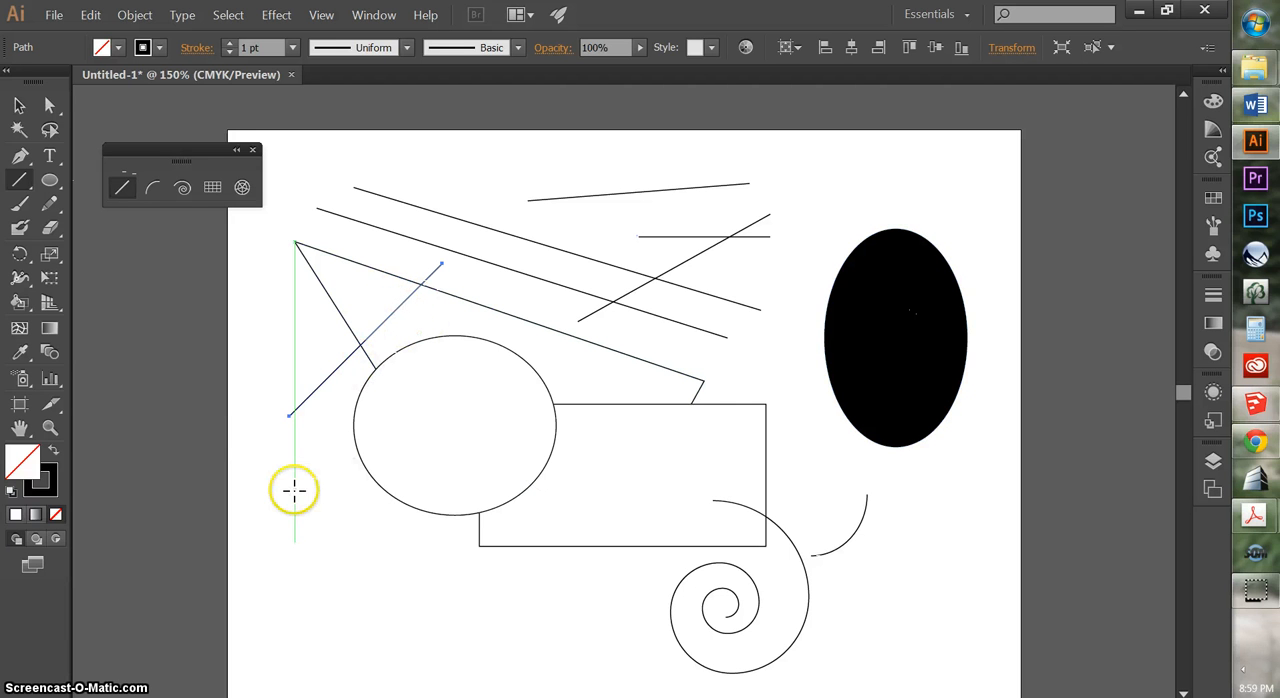
click(19, 106)
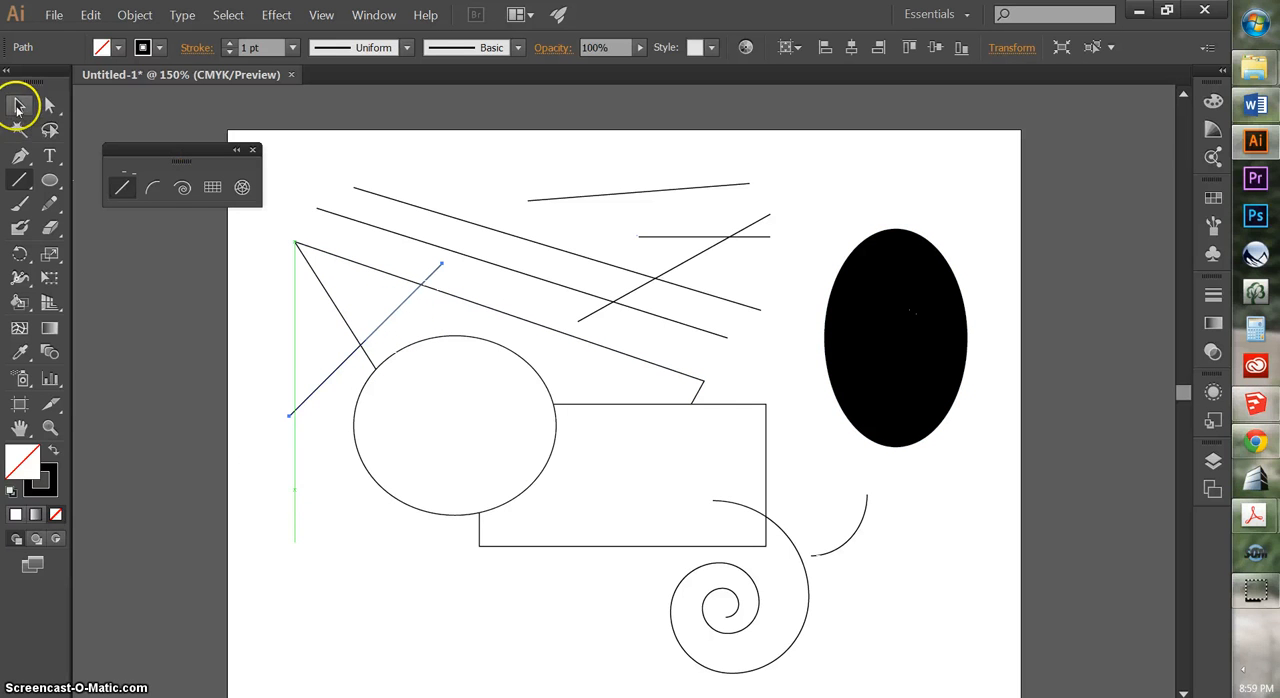
click(280, 347)
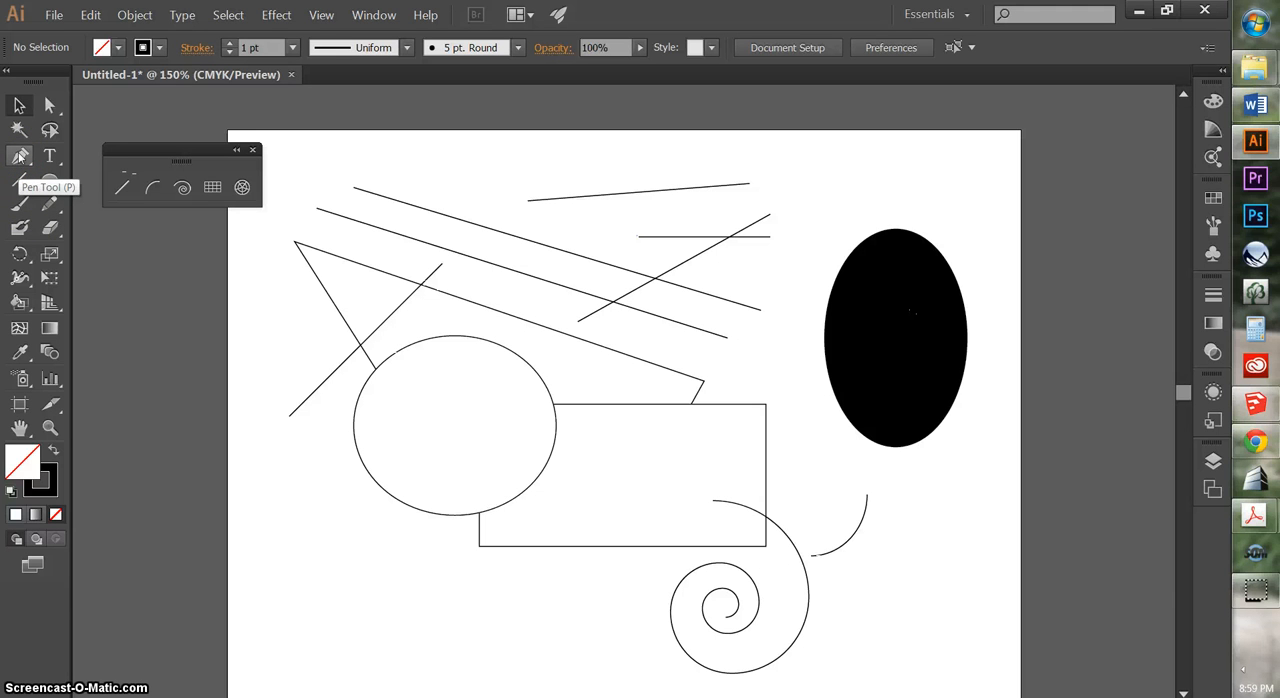
Draw a closed freehand rounded loop with the Pencil tool, overlapping the bottom of the circle
click(53, 205)
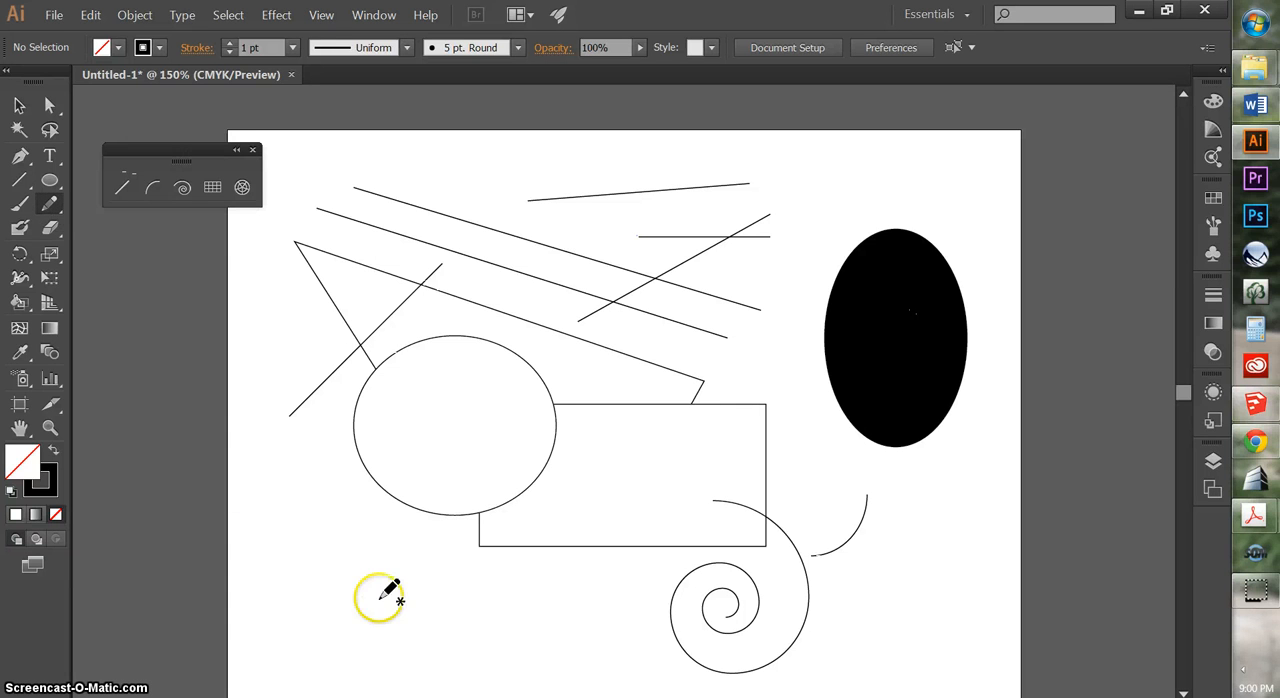
mouse_move(333, 563)
mouse_down()
mouse_move(343, 609)
mouse_move(419, 637)
mouse_move(500, 639)
mouse_move(541, 605)
mouse_move(547, 549)
mouse_move(518, 502)
mouse_move(435, 491)
mouse_move(386, 501)
mouse_move(337, 553)
mouse_up()
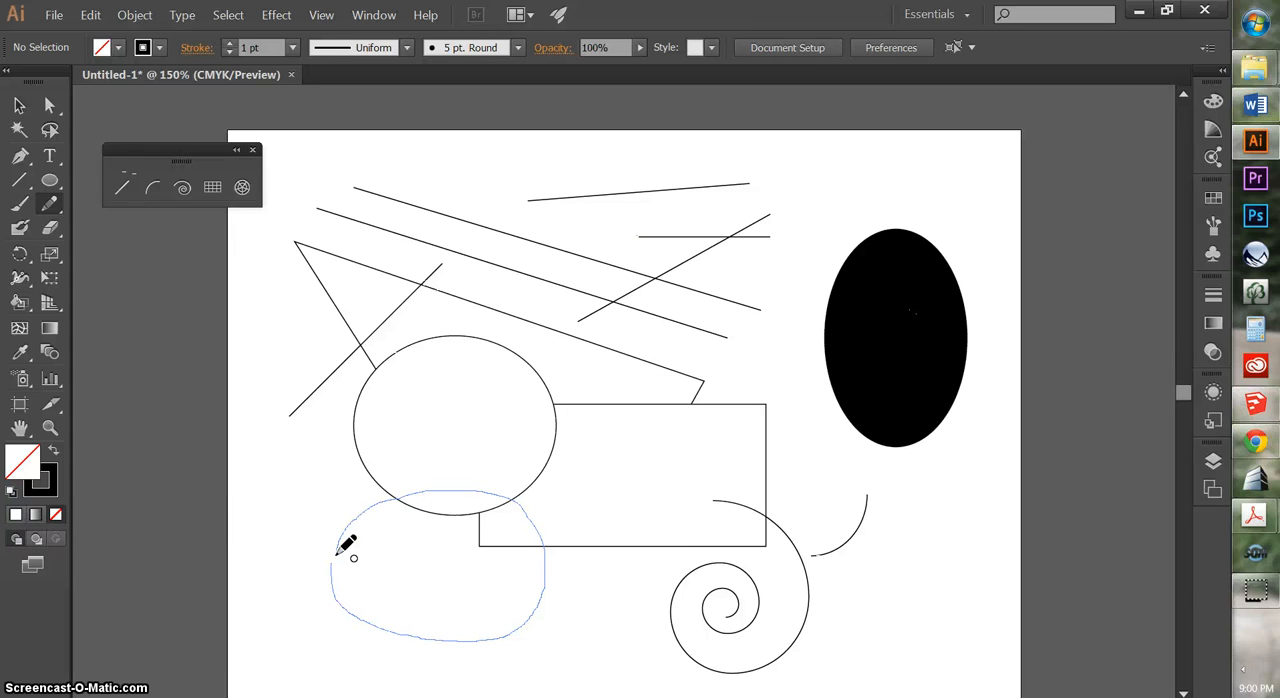
drag(338, 552, 338, 552)
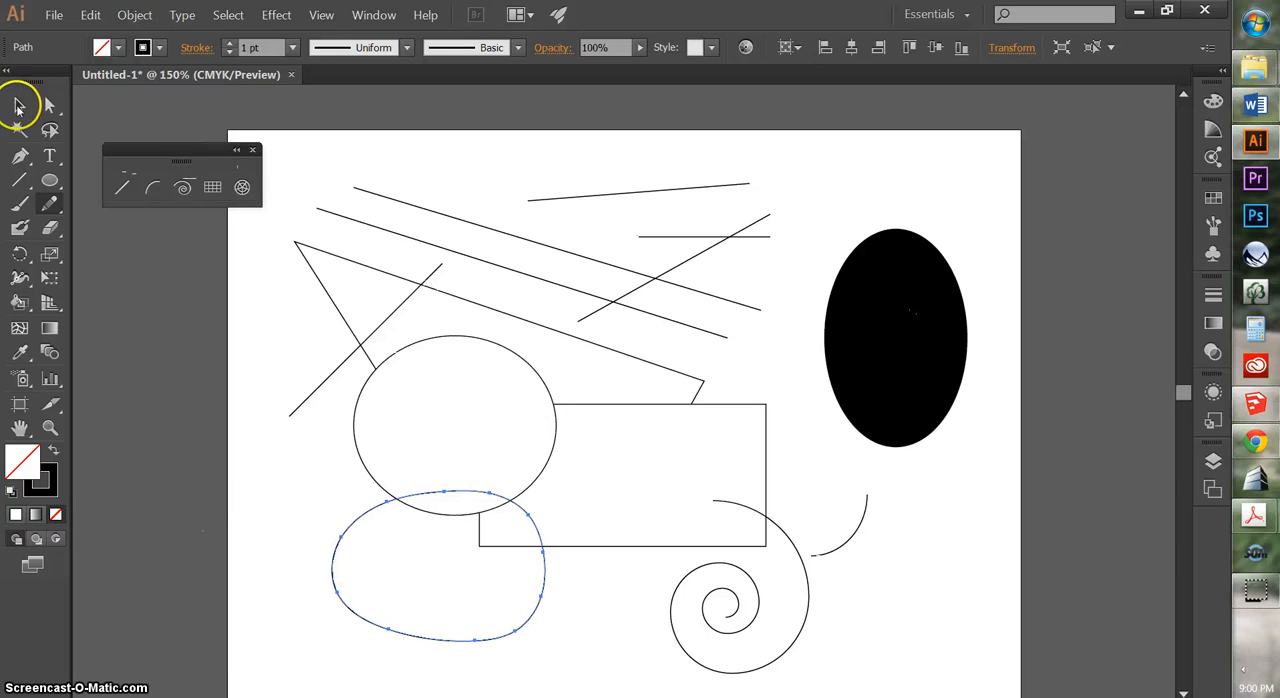
Move the freehand loop up and to the left so it overlaps the circle's lower-left side, and deselect it
click(18, 105)
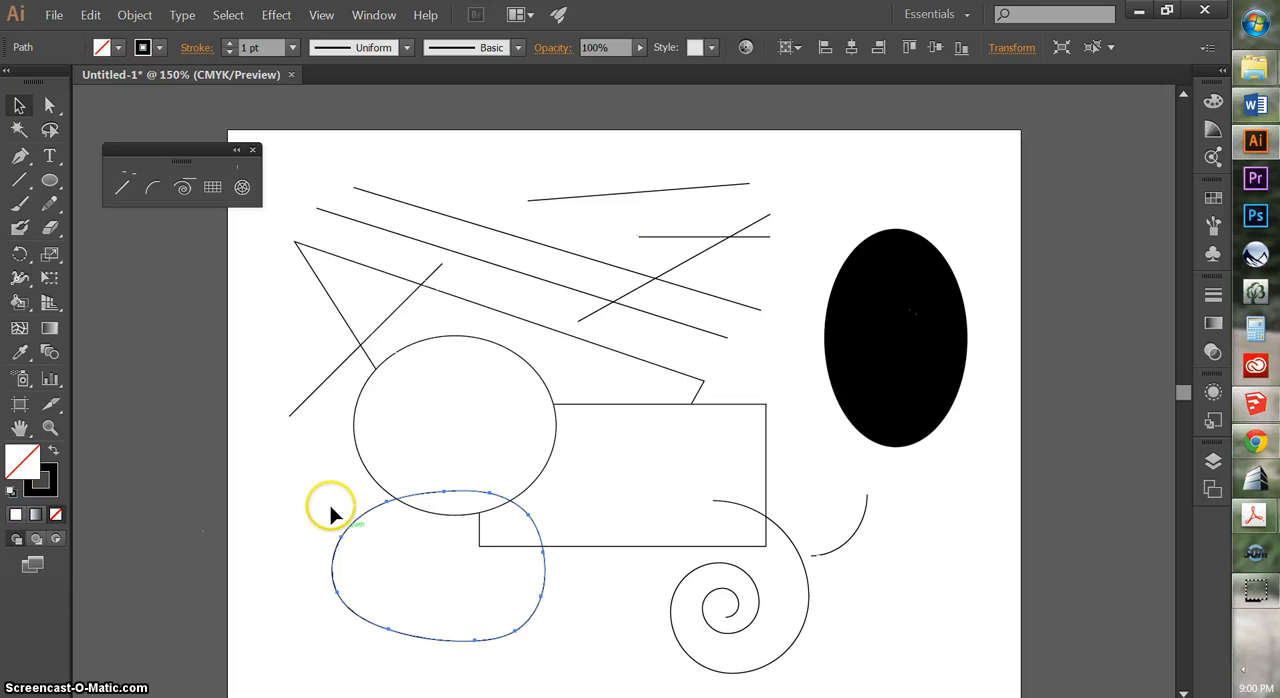
drag(333, 513, 274, 449)
click(283, 354)
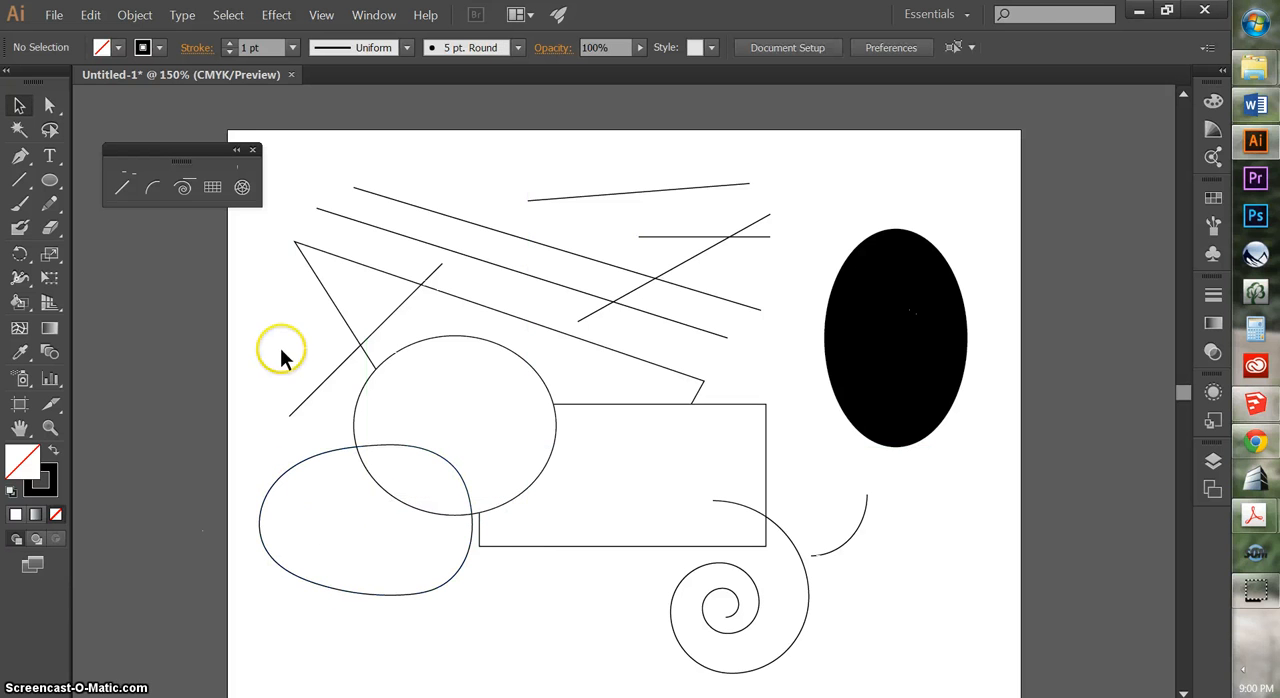
Move the 45° line up and to the right, and snap the uppermost nearly horizontal line's left endpoint onto its upper end
click(333, 369)
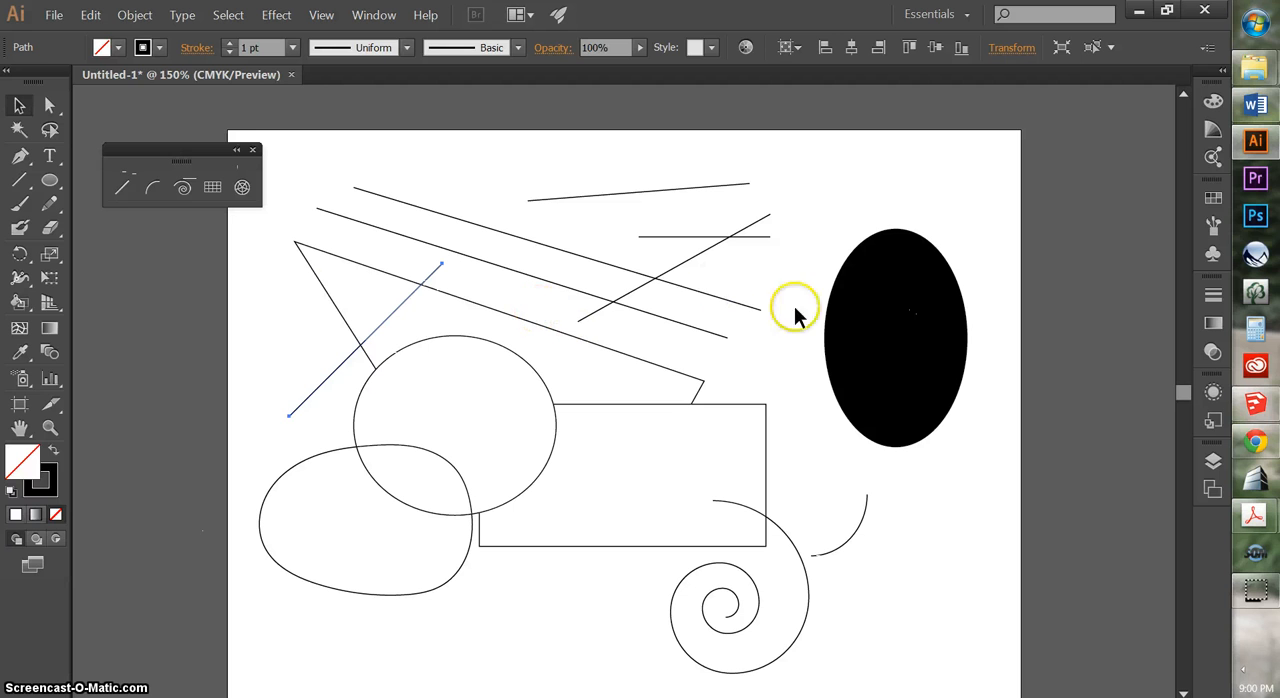
click(442, 316)
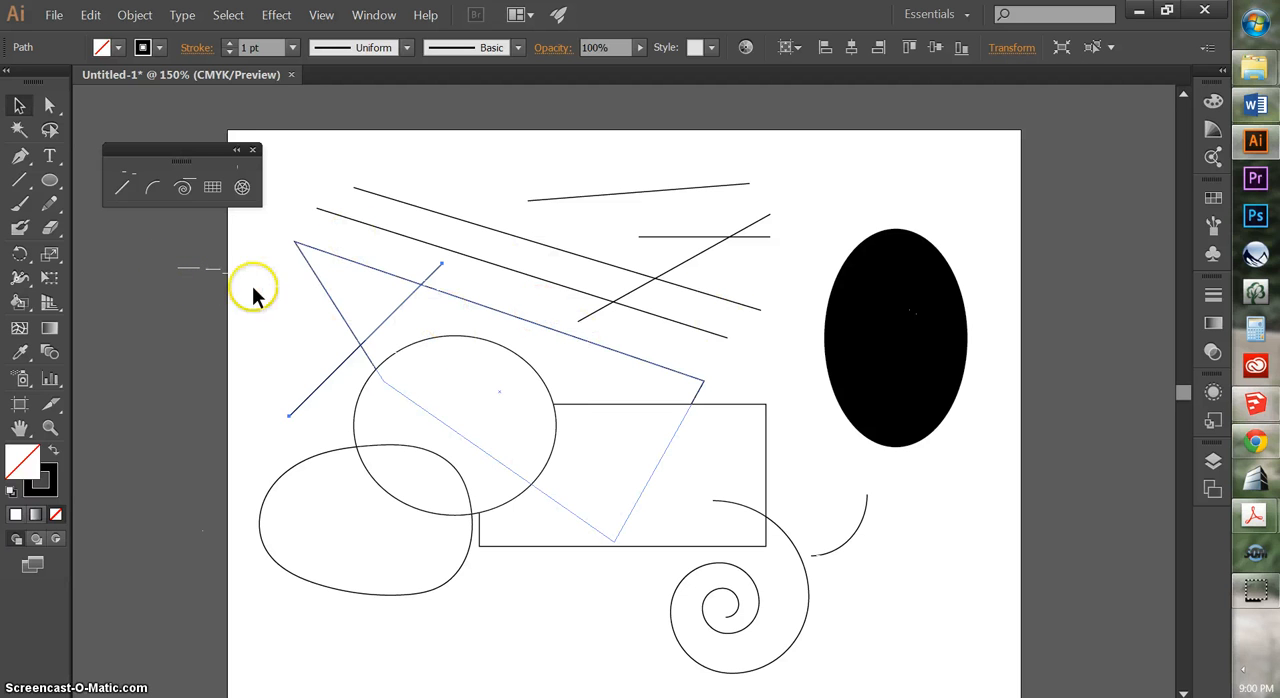
click(380, 322)
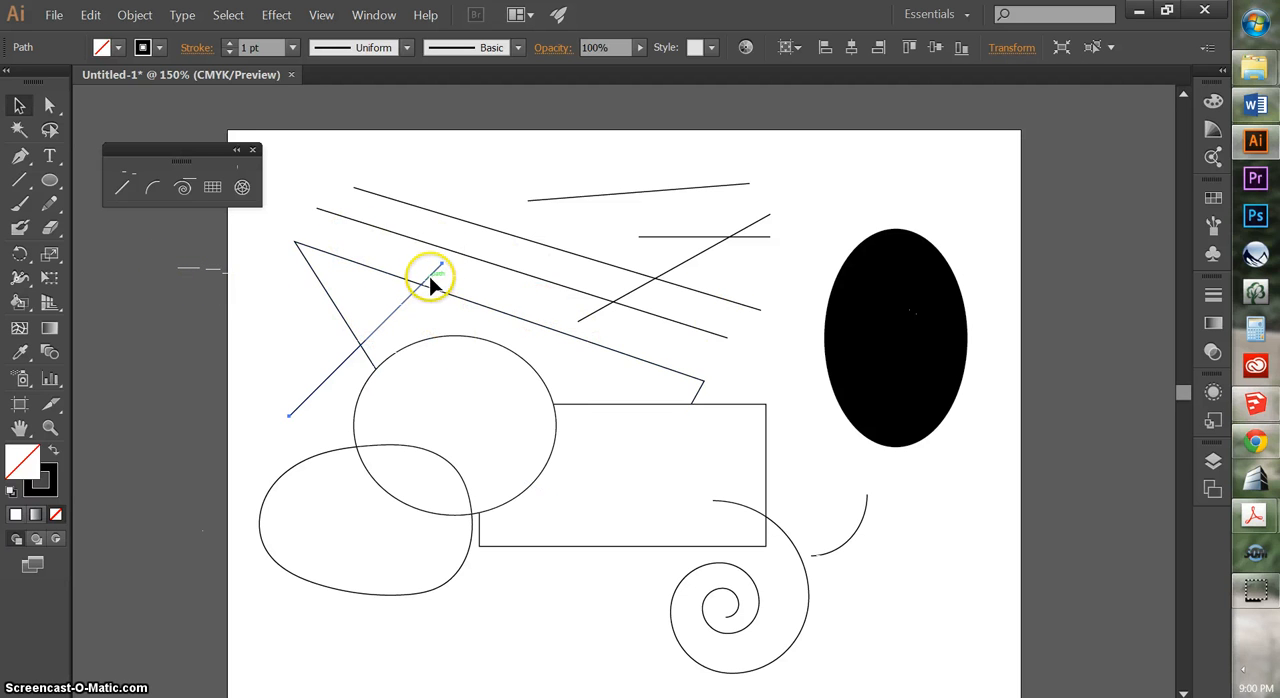
drag(434, 280, 486, 194)
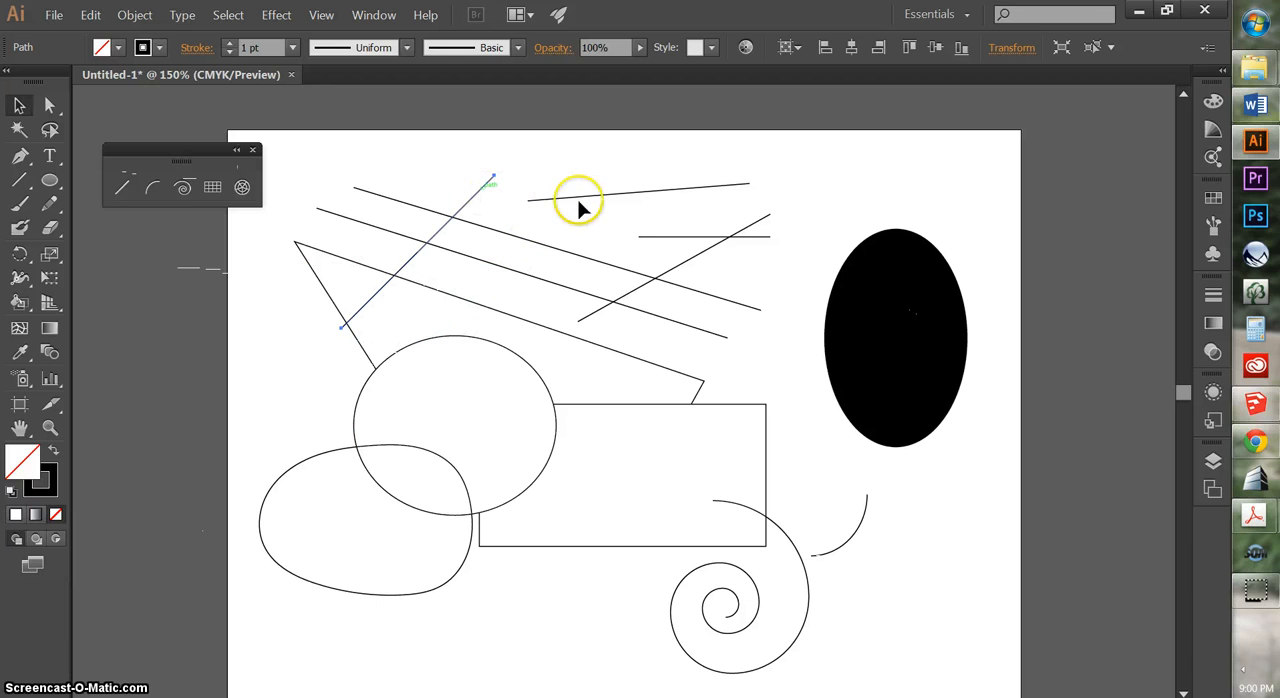
drag(580, 200, 548, 220)
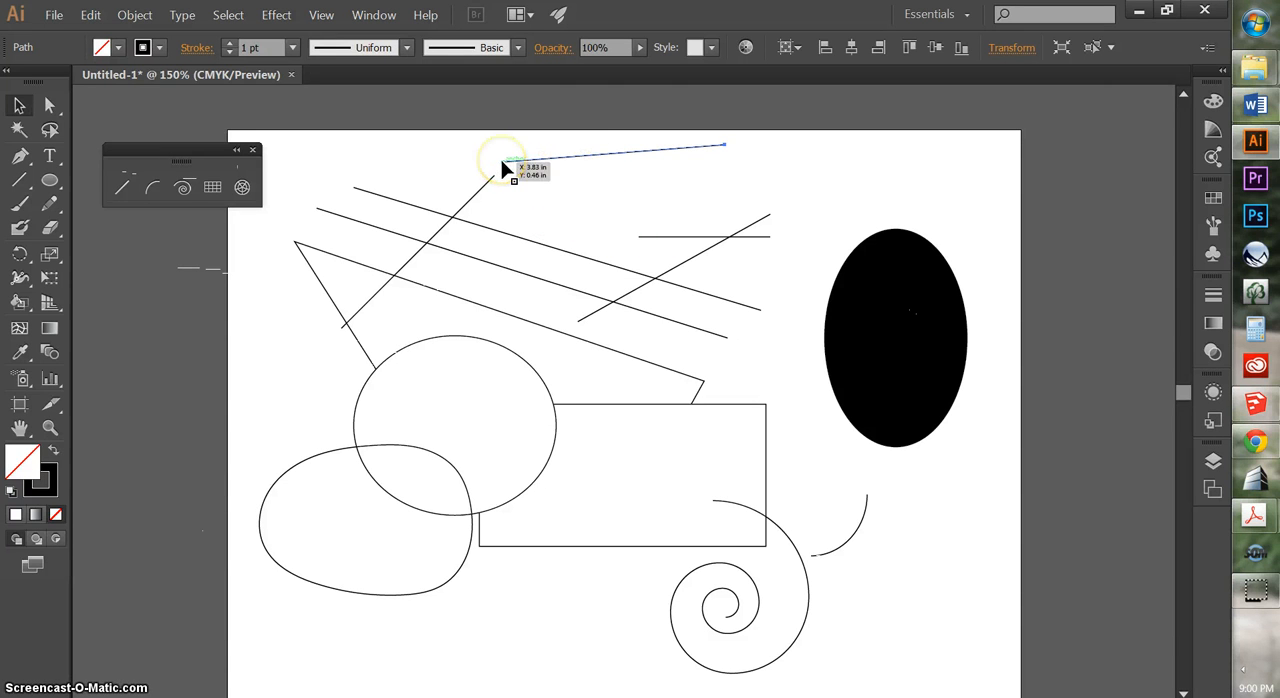
mouse_move(516, 172)
mouse_down()
mouse_move(500, 197)
mouse_move(497, 183)
mouse_up()
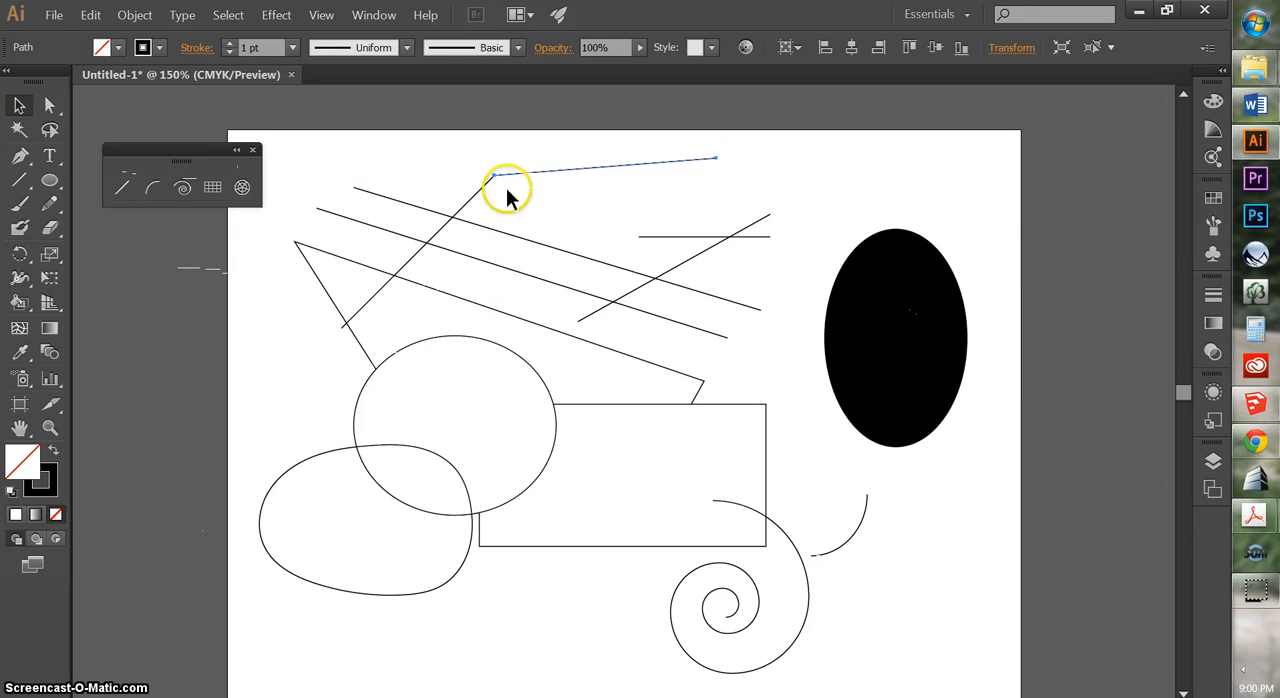
Join the meeting endpoints of the 45° line and the uppermost nearly horizontal line, and move the joined path slightly down and to the left
click(46, 106)
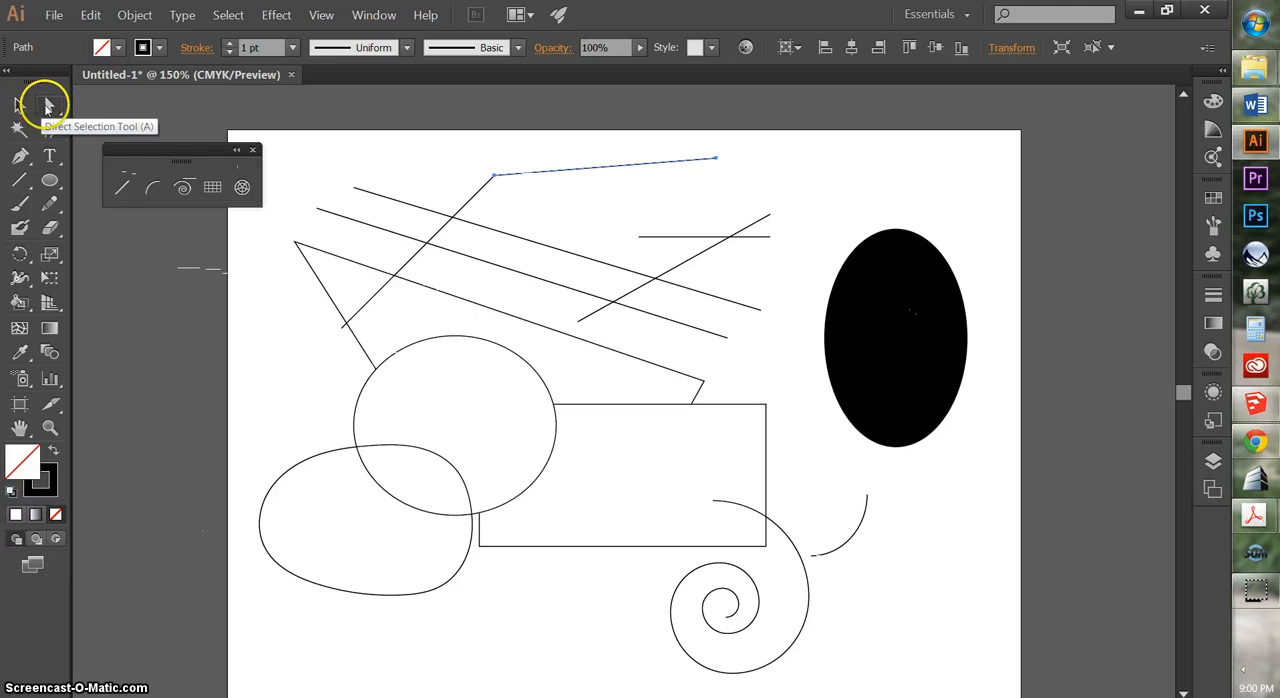
click(496, 181)
right_click(493, 178)
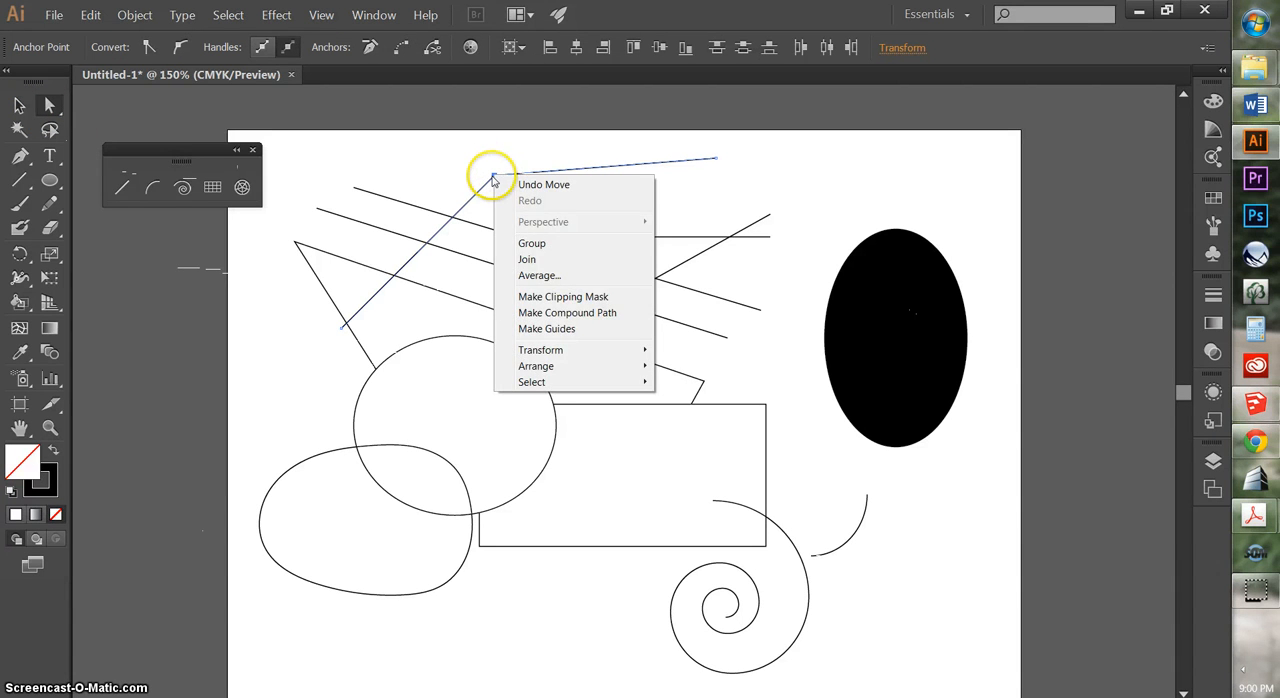
click(537, 243)
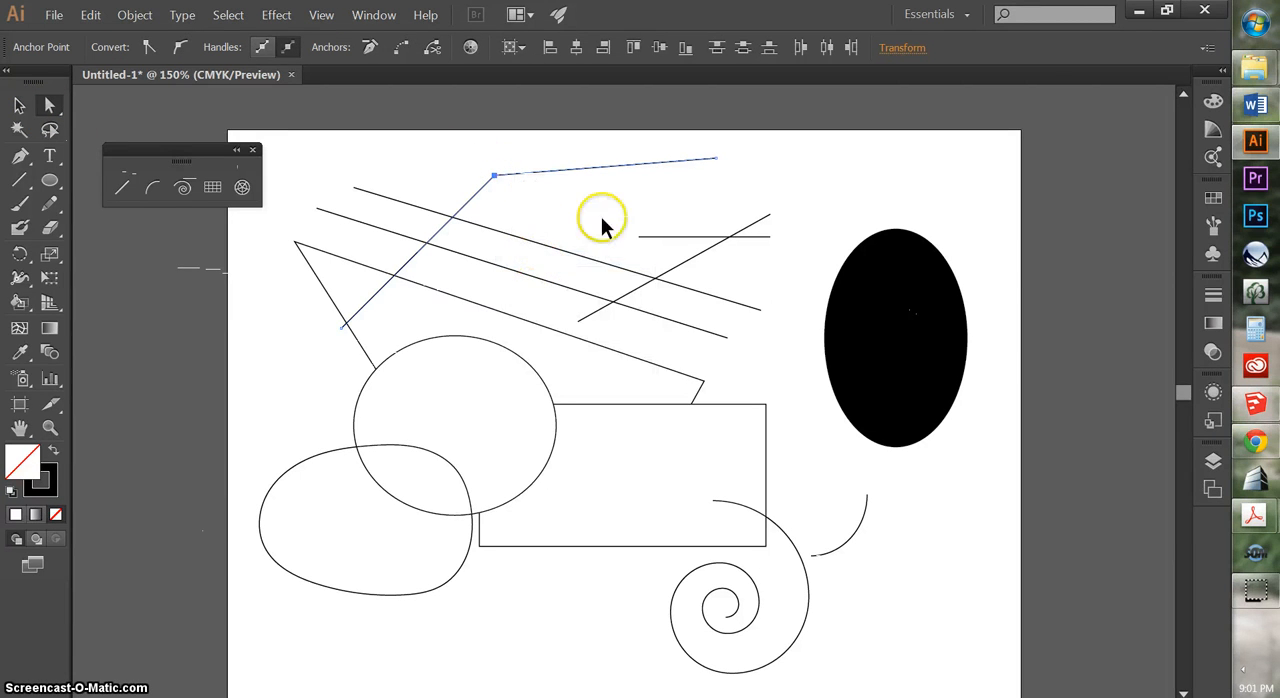
click(20, 106)
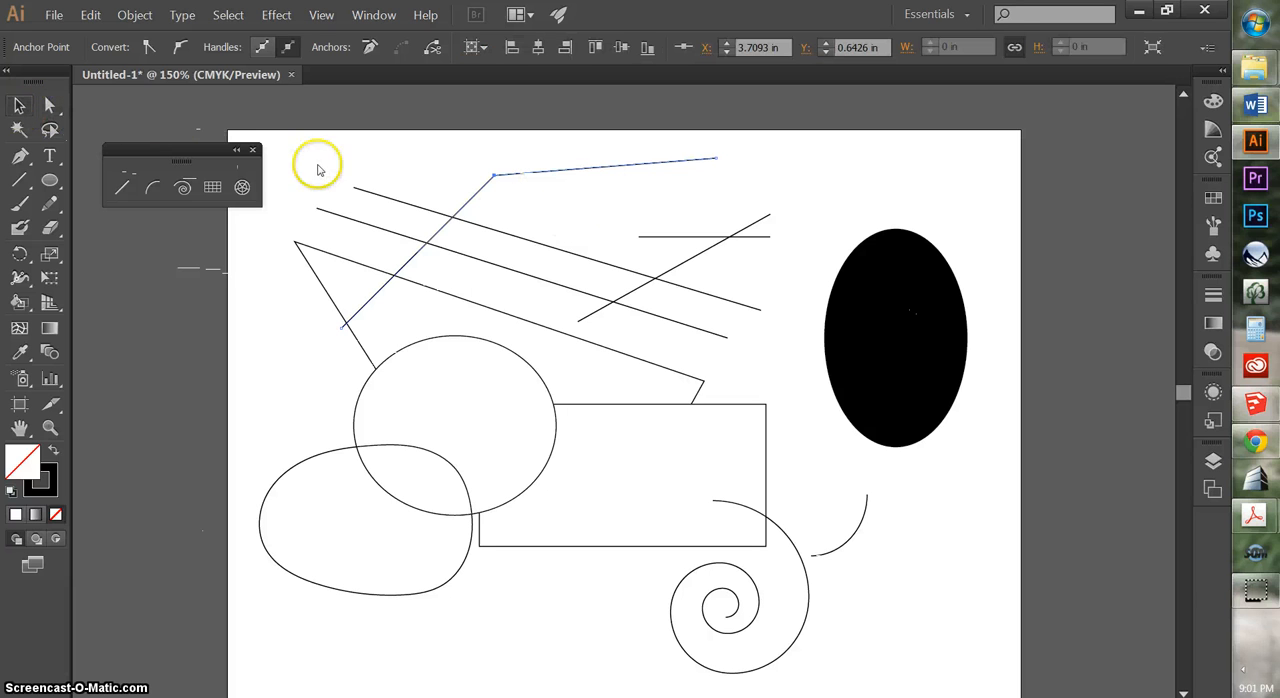
click(565, 190)
drag(545, 173, 513, 190)
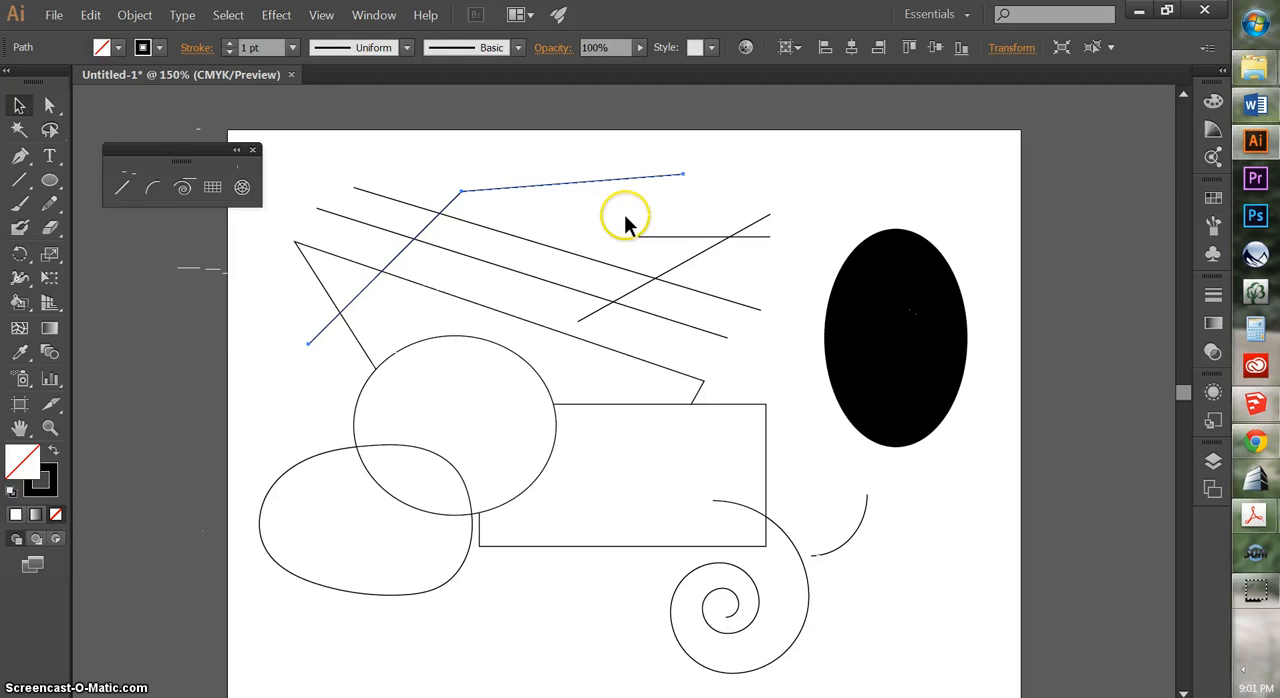
Draw a straight line between the joined path's two open ends to complete a triangle outline
click(25, 181)
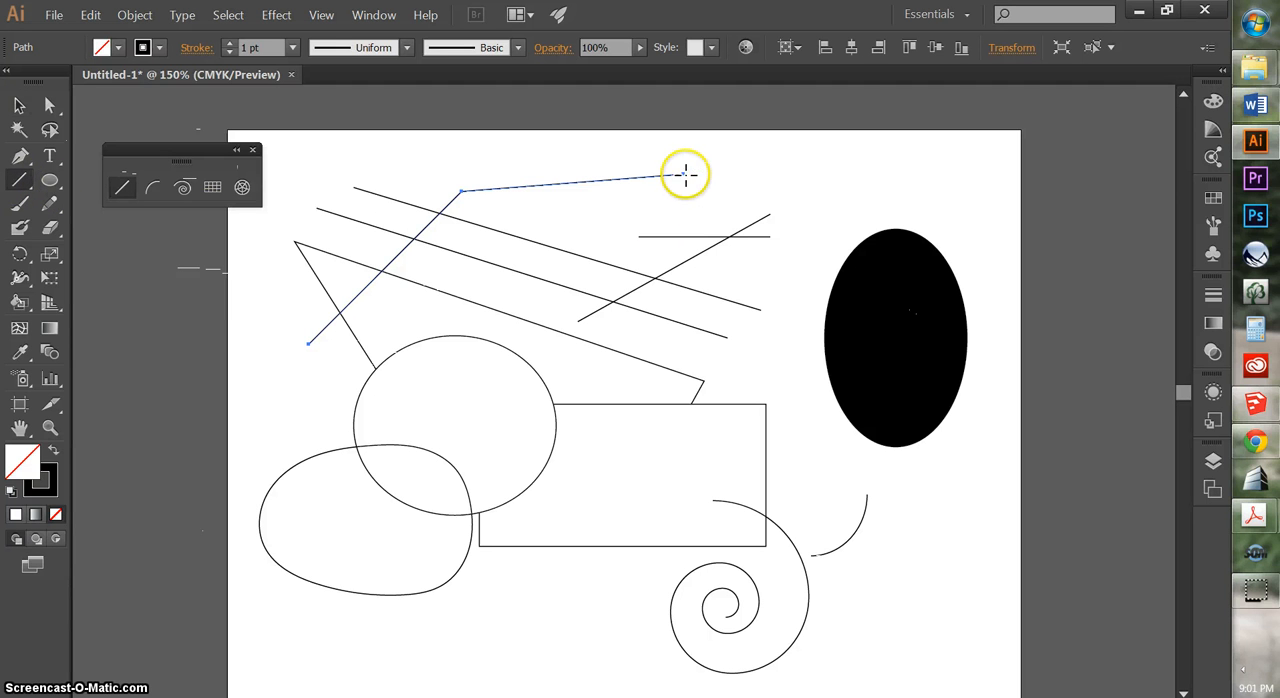
drag(683, 174, 309, 344)
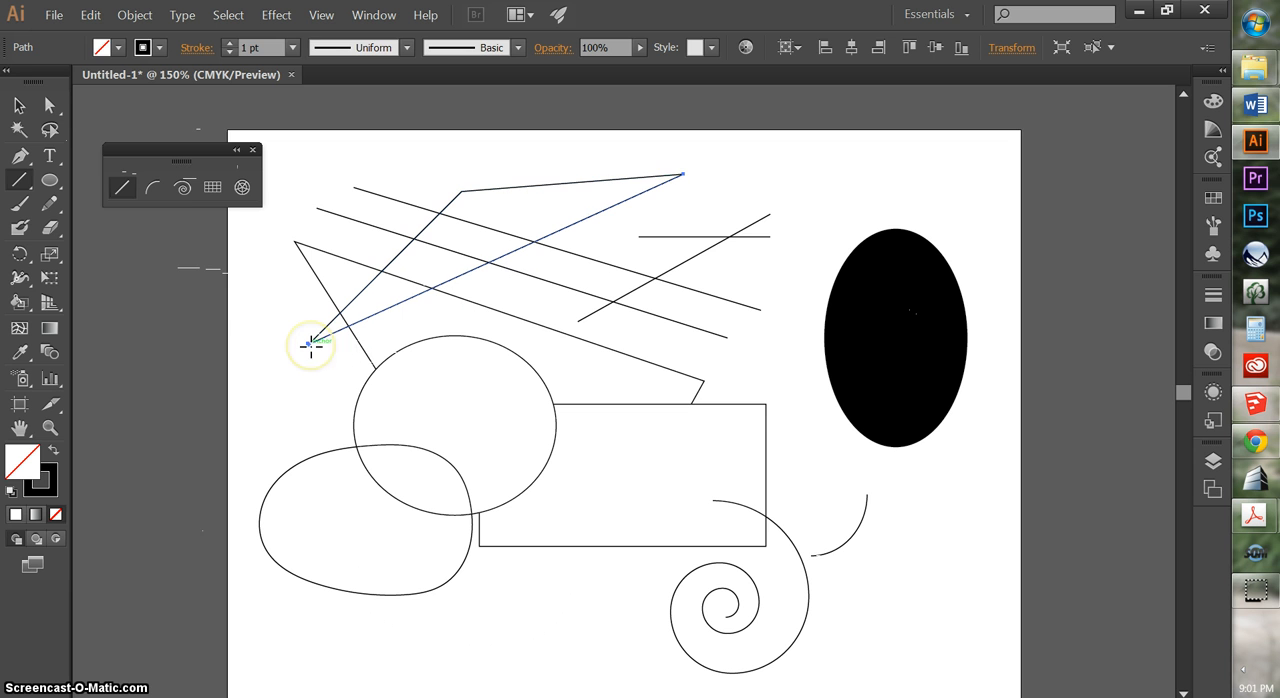
Move the triangle's new third side down and to the right on its own, and undo that move
click(18, 104)
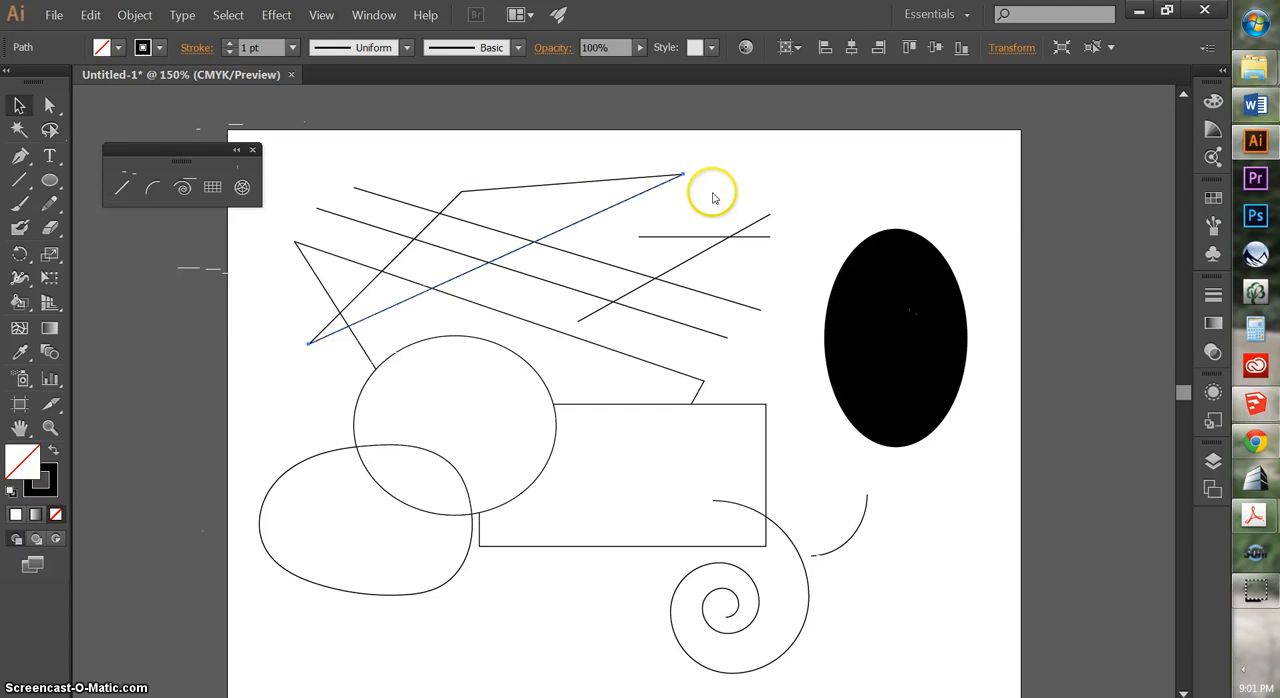
click(692, 198)
drag(662, 184, 683, 205)
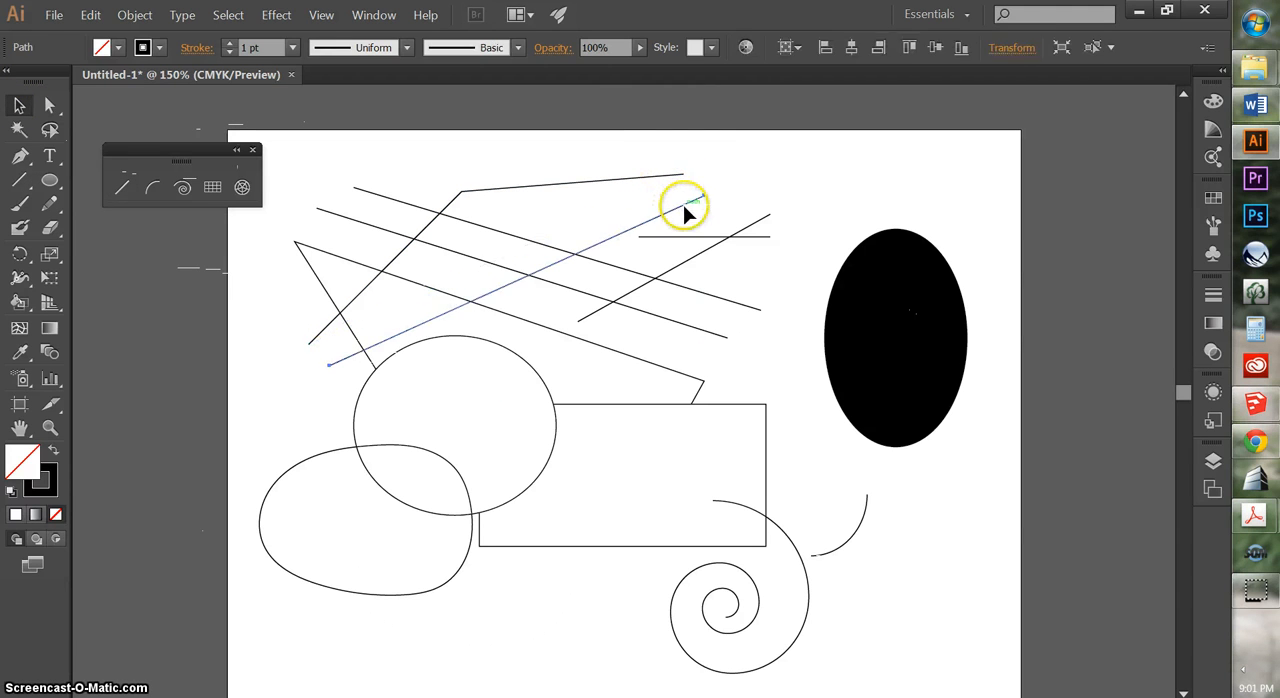
key(ctrl+z)
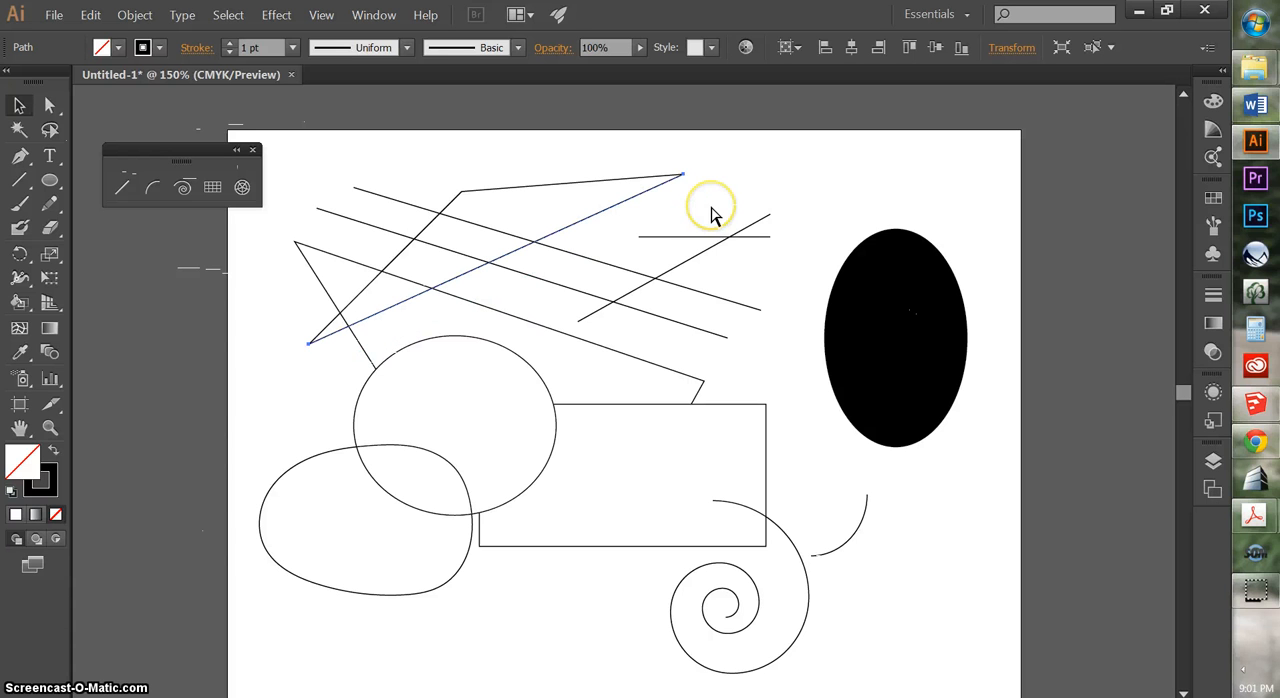
Join the overlapping endpoints at the triangle's upper-right corner, and deselect the path
click(50, 105)
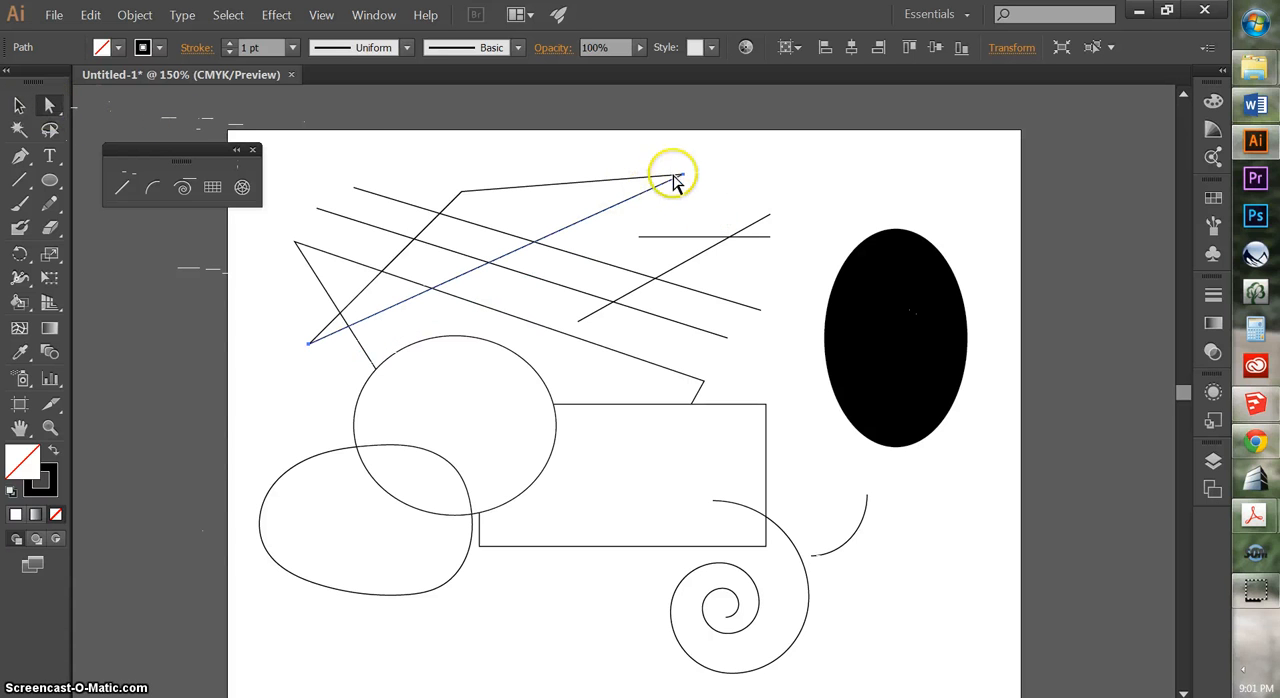
click(688, 178)
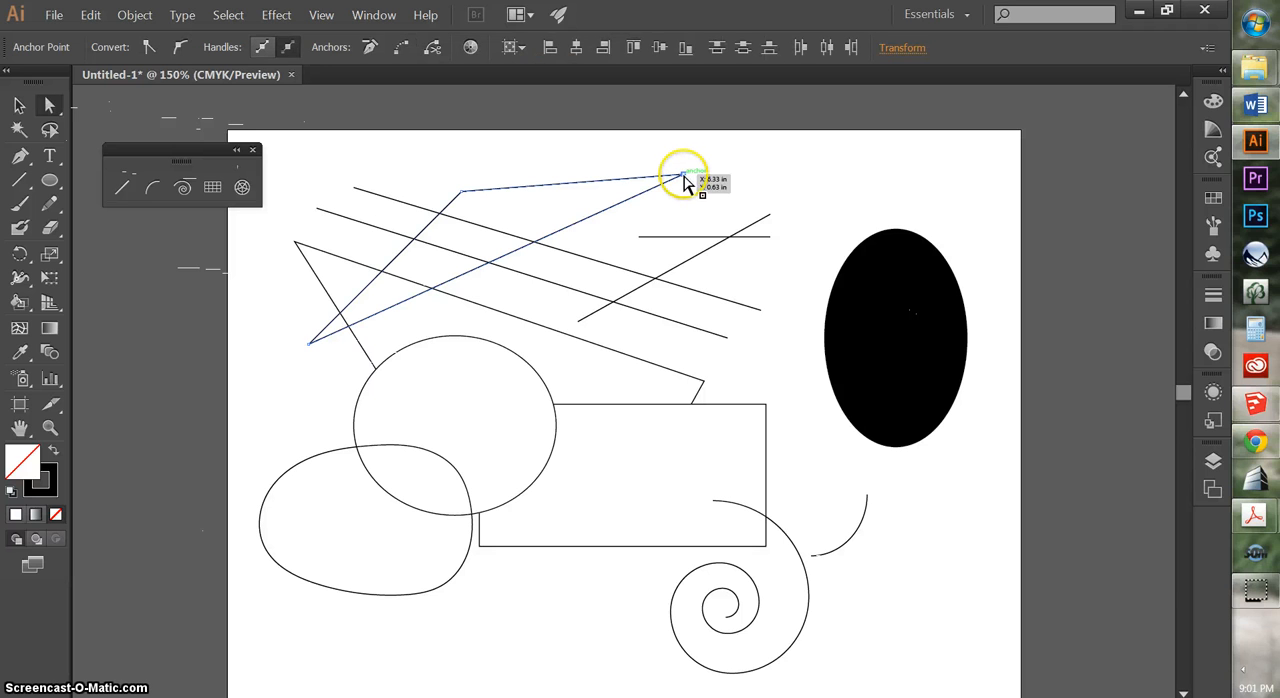
right_click(684, 175)
click(728, 259)
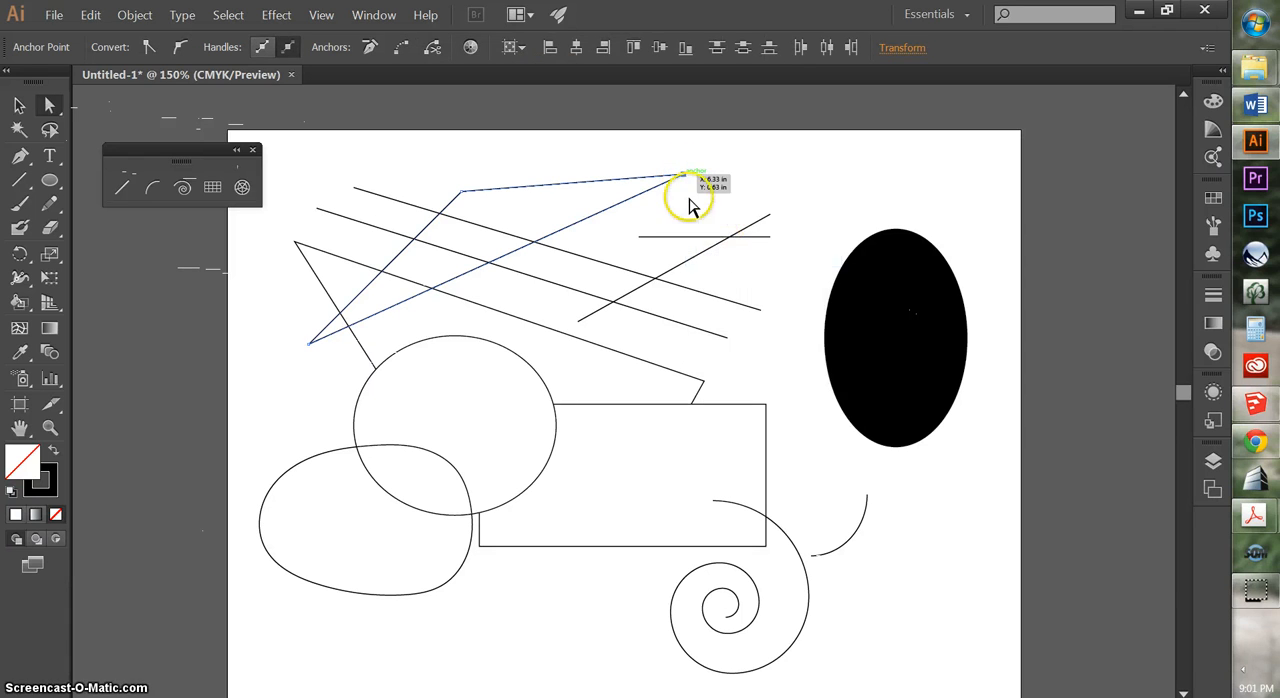
click(662, 216)
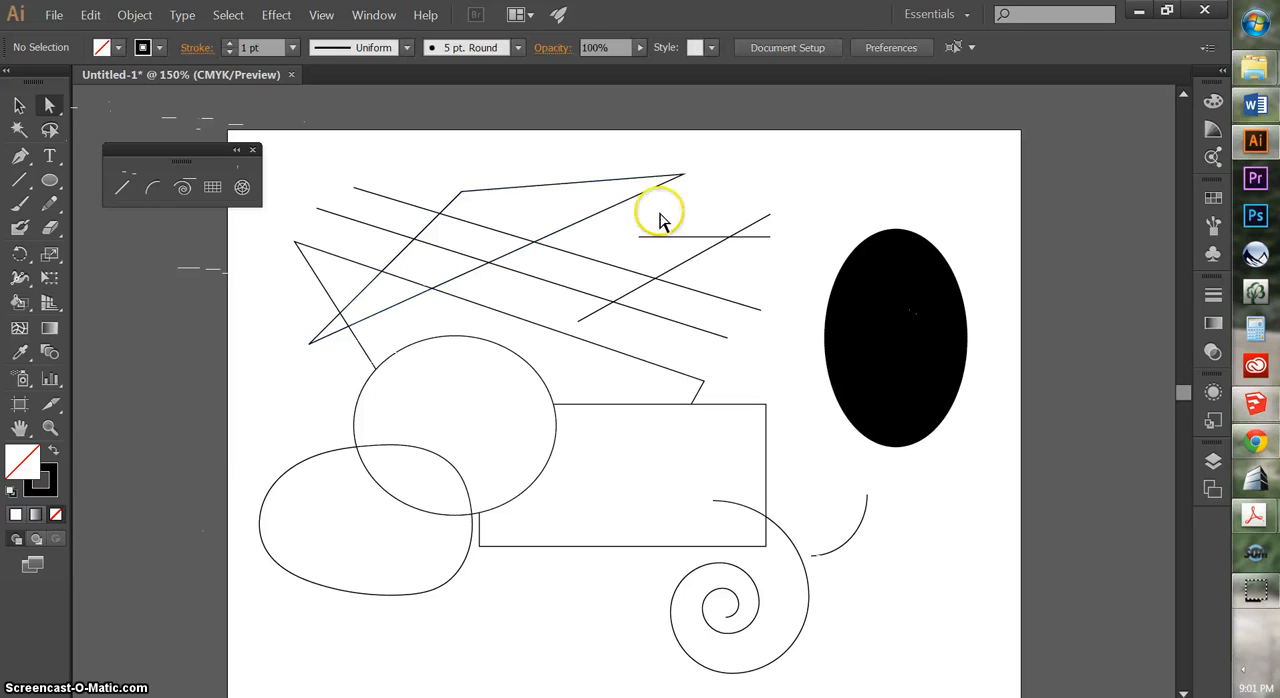
Join the overlapping endpoints at the triangle's lower-left corner to close the shape, and deselect it
click(309, 346)
right_click(309, 350)
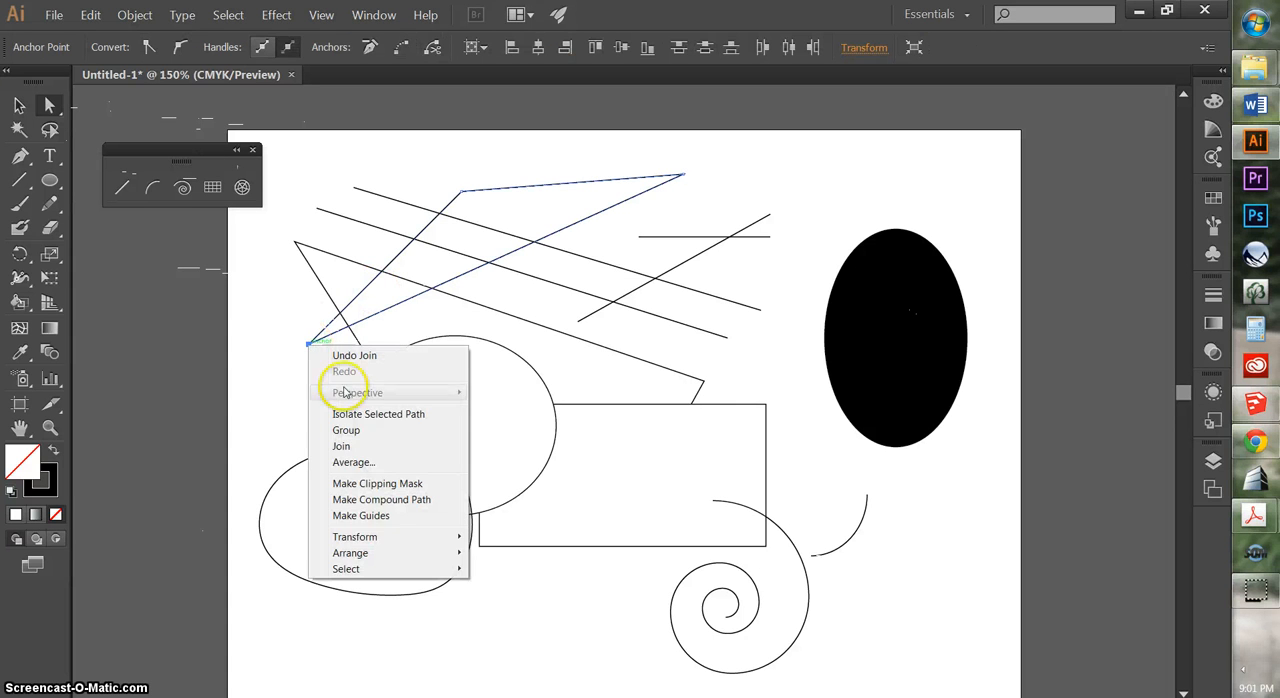
click(334, 437)
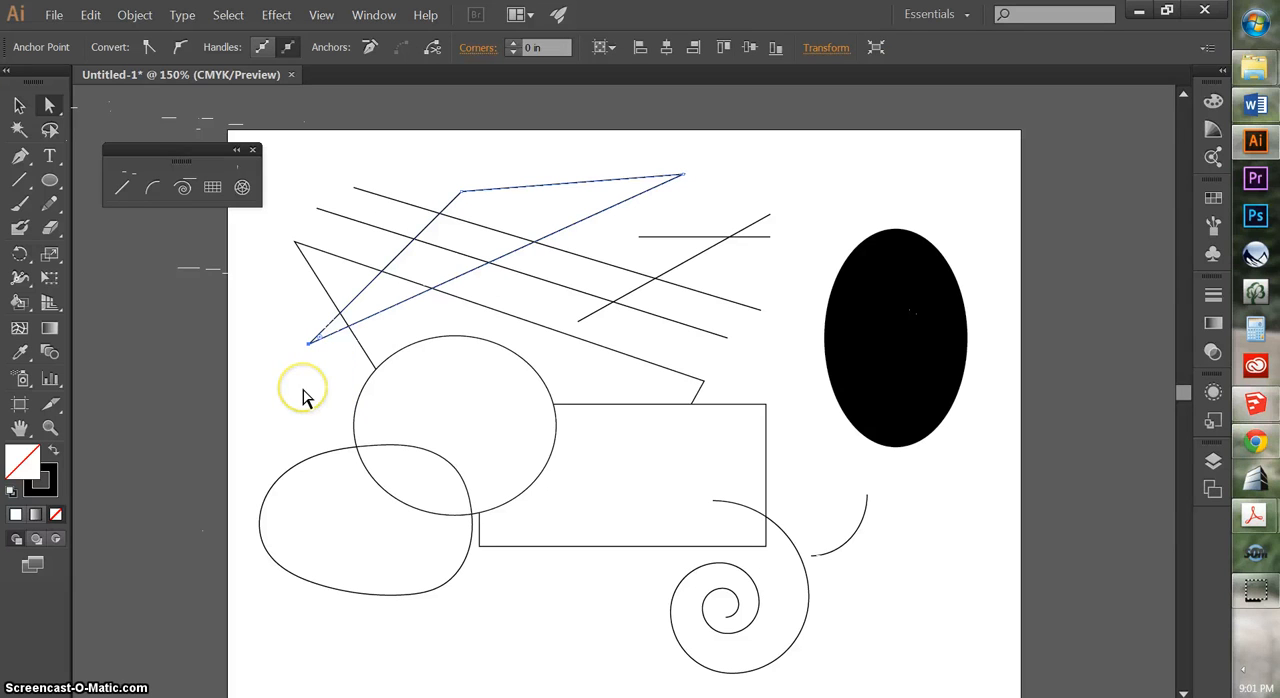
click(18, 105)
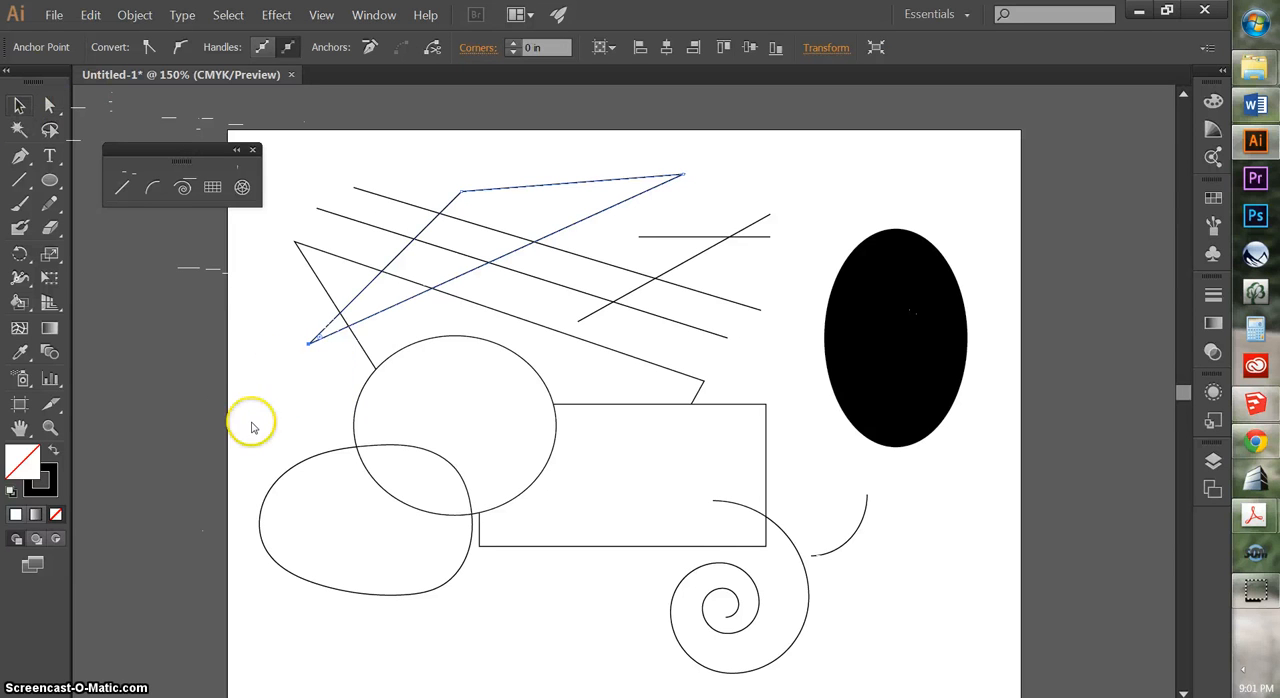
click(250, 420)
Draw a large closed freehand shape with the Pencil tool, starting below the rectangle and passing above and across the black ellipse
click(49, 204)
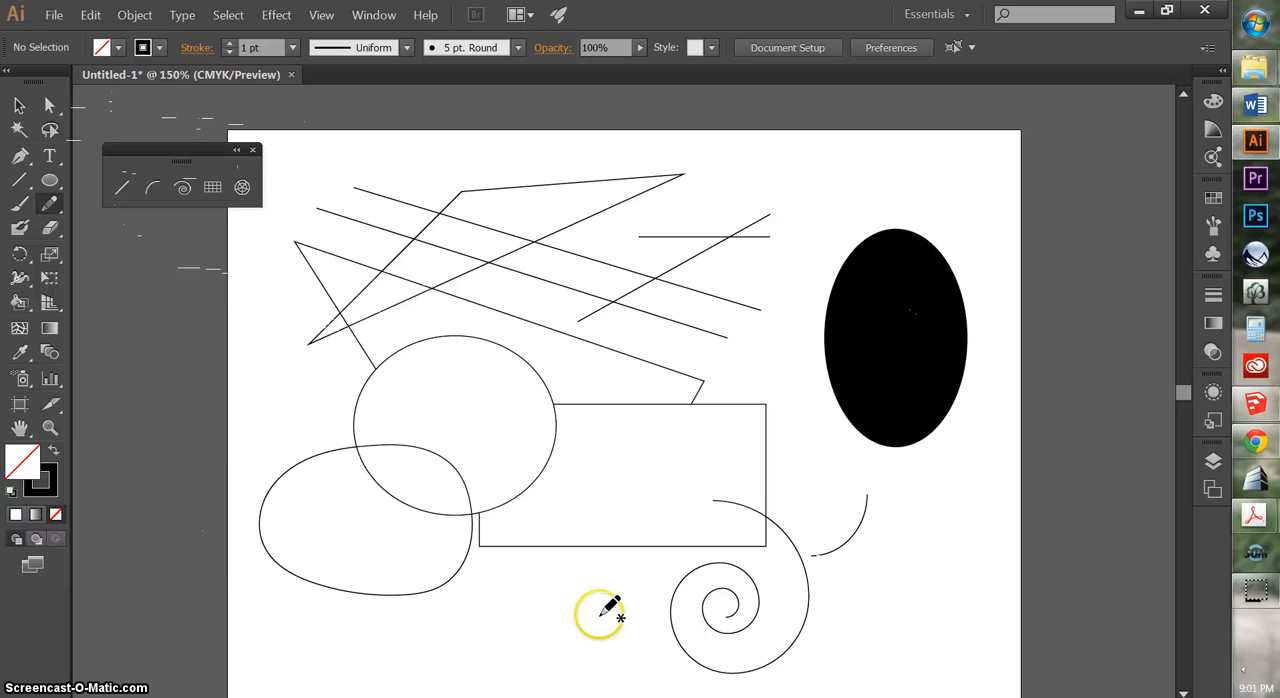
mouse_move(598, 592)
mouse_down()
mouse_move(594, 460)
mouse_move(697, 356)
mouse_move(723, 170)
mouse_move(836, 168)
mouse_move(931, 192)
mouse_move(953, 263)
mouse_move(840, 352)
mouse_move(879, 515)
mouse_move(832, 566)
mouse_move(662, 546)
mouse_move(630, 581)
mouse_up()
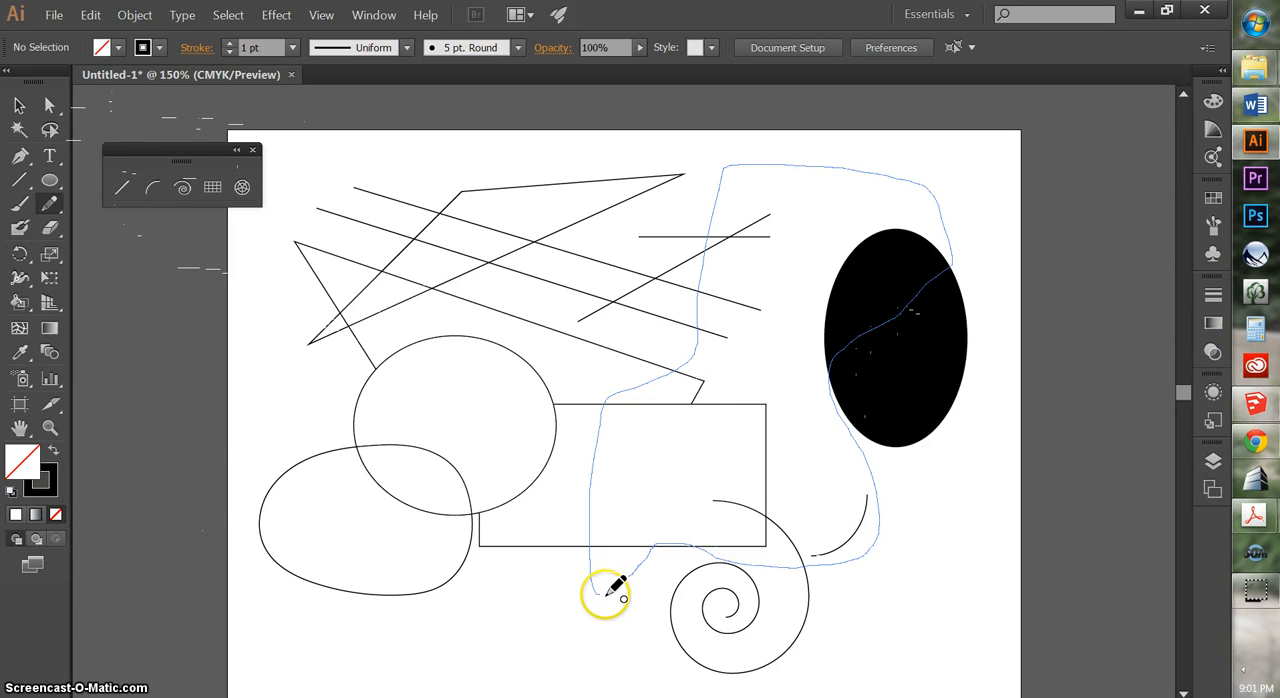
drag(605, 591, 605, 591)
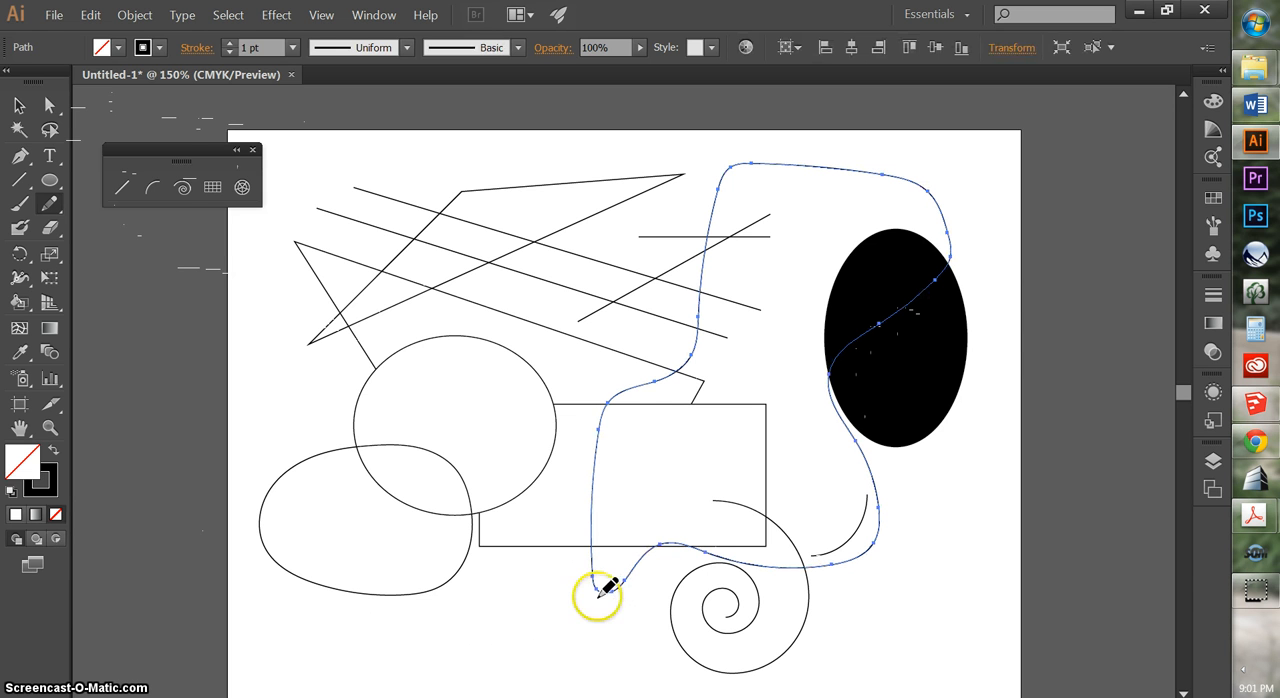
Draw an open freehand curve across the circle and rounded loop, and reshape it by moving its anchor point inside the circle to the left
mouse_move(587, 374)
mouse_down()
mouse_move(482, 394)
mouse_move(429, 496)
mouse_move(311, 450)
mouse_move(303, 407)
mouse_up()
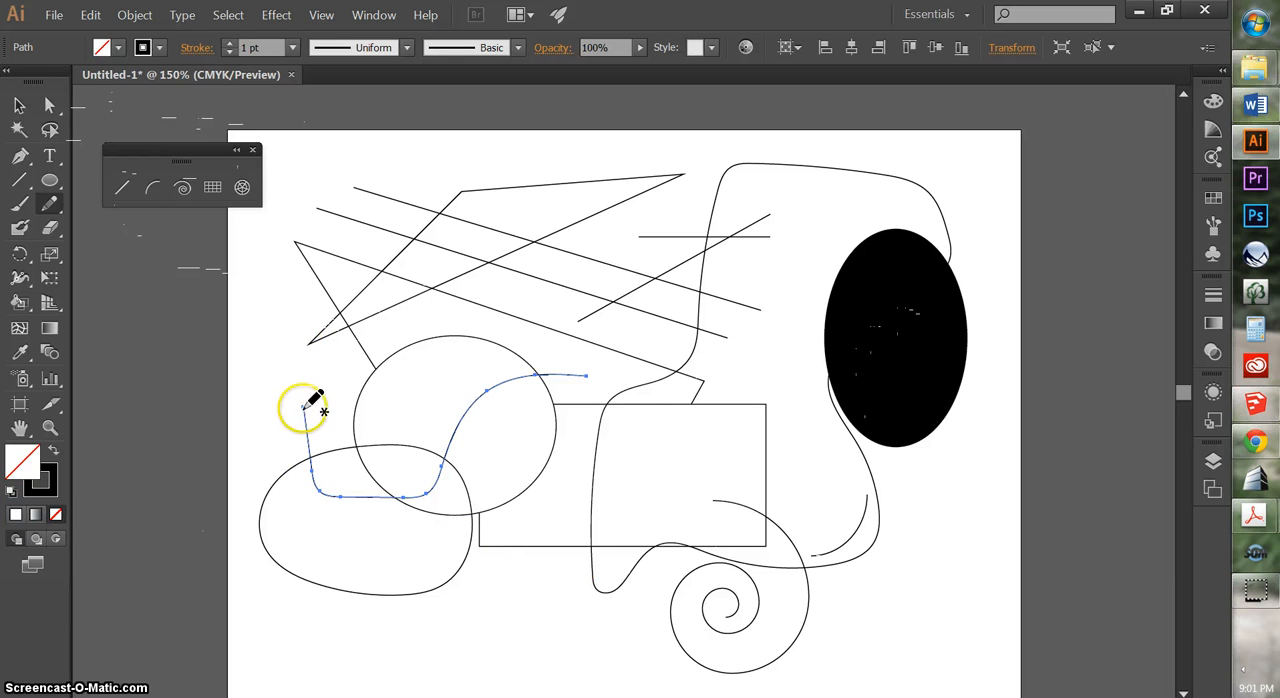
click(50, 105)
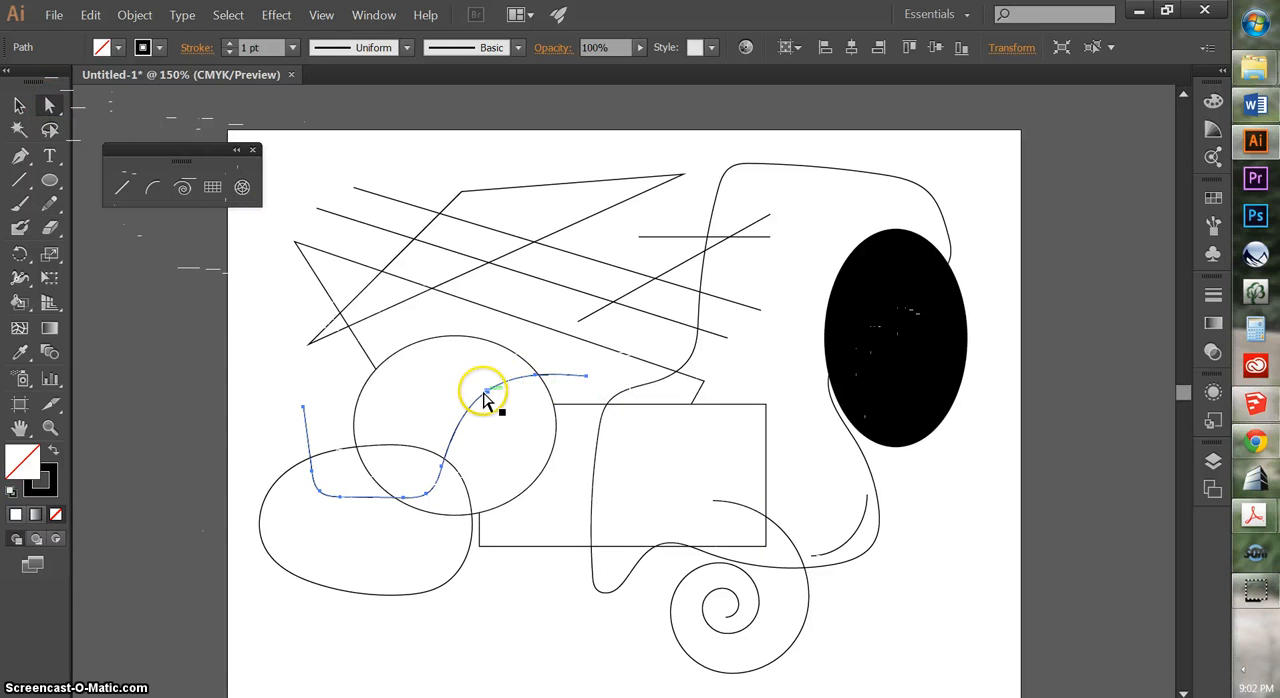
drag(487, 398, 480, 367)
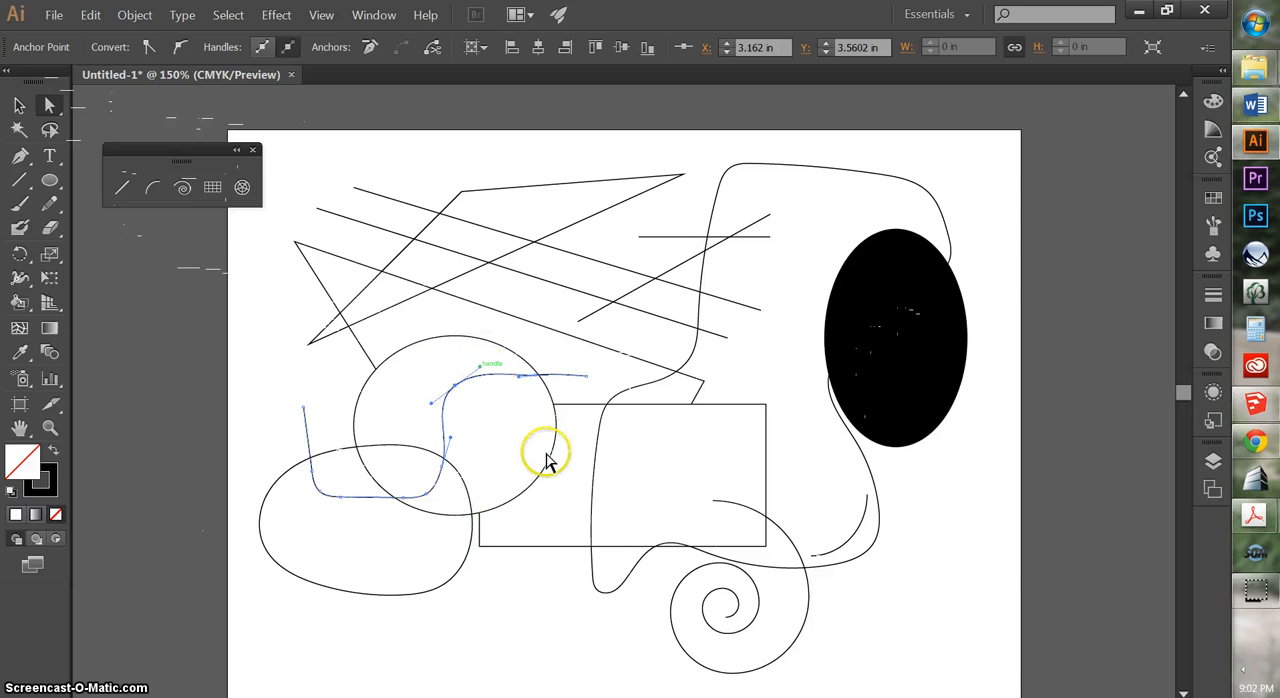
click(535, 597)
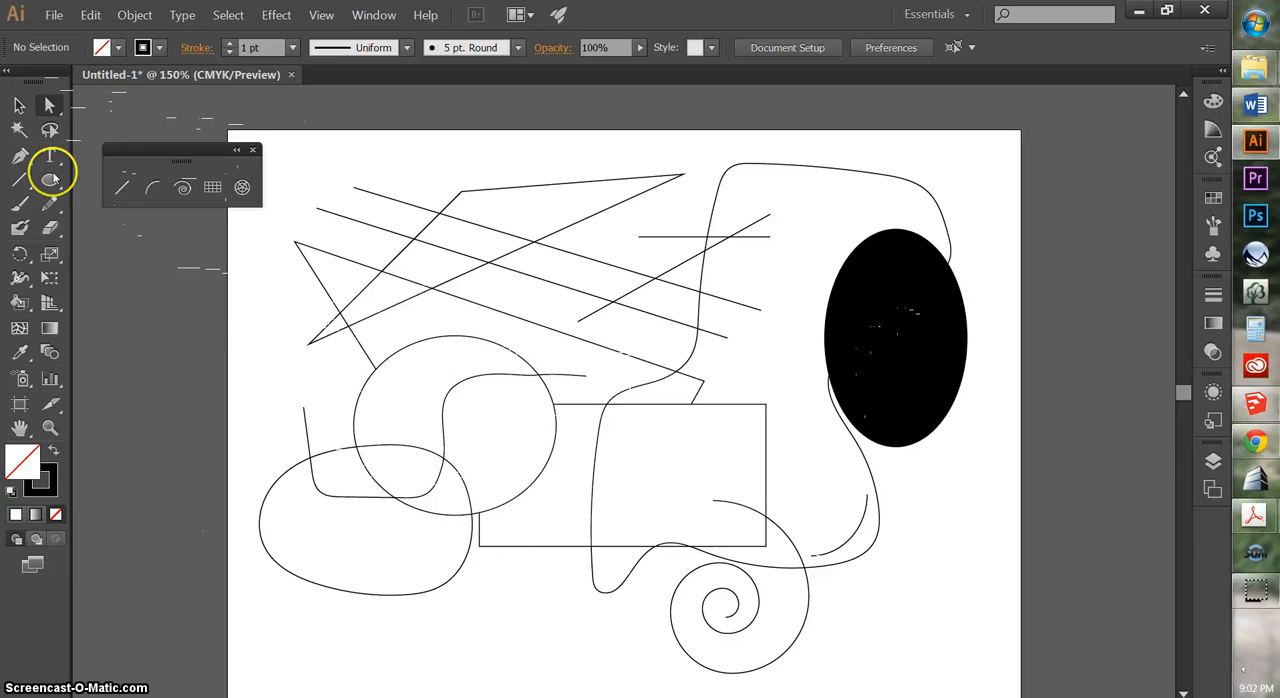
Draw a freehand Pencil curve from below the circle into the rectangle, and extend it from its endpoint up toward the black ellipse
click(50, 203)
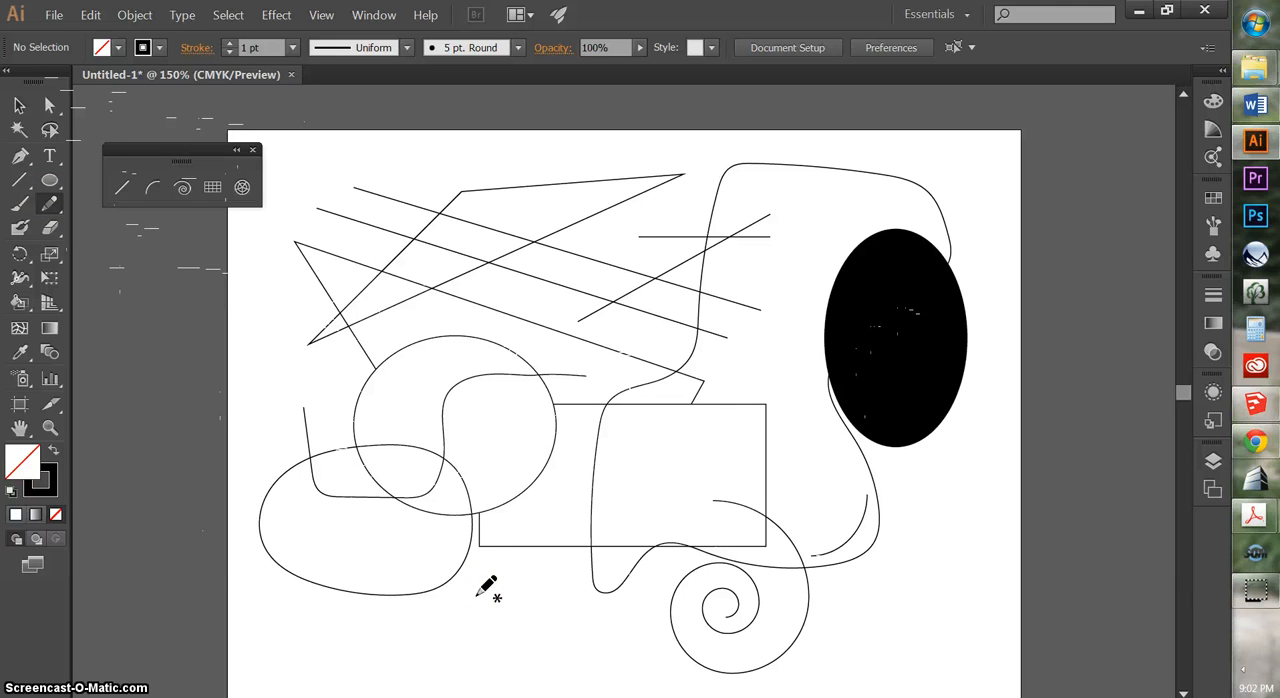
mouse_move(502, 612)
mouse_down()
mouse_move(537, 622)
mouse_move(610, 586)
mouse_move(640, 488)
mouse_move(644, 498)
mouse_move(652, 480)
mouse_move(684, 473)
mouse_up()
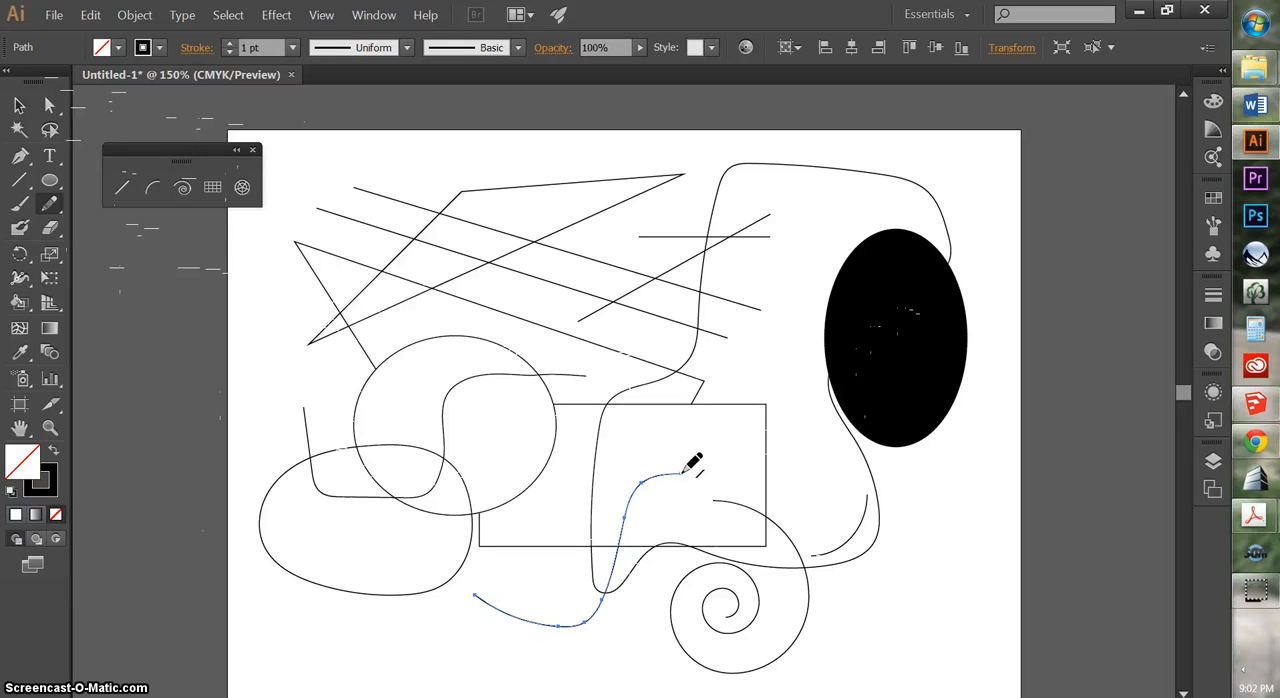
mouse_move(693, 471)
mouse_down()
mouse_move(768, 455)
mouse_move(796, 372)
mouse_move(799, 279)
mouse_up()
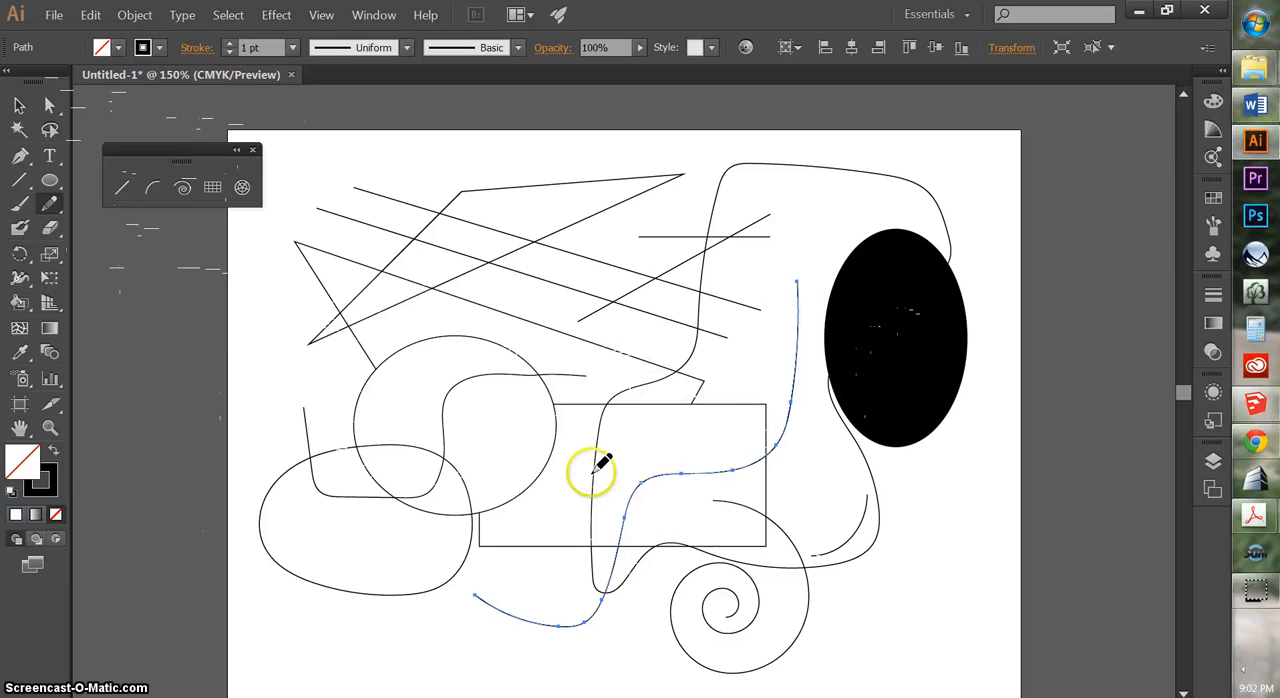
Continue the selected freehand curve from its upper end back to its starting point to close the shape
click(19, 104)
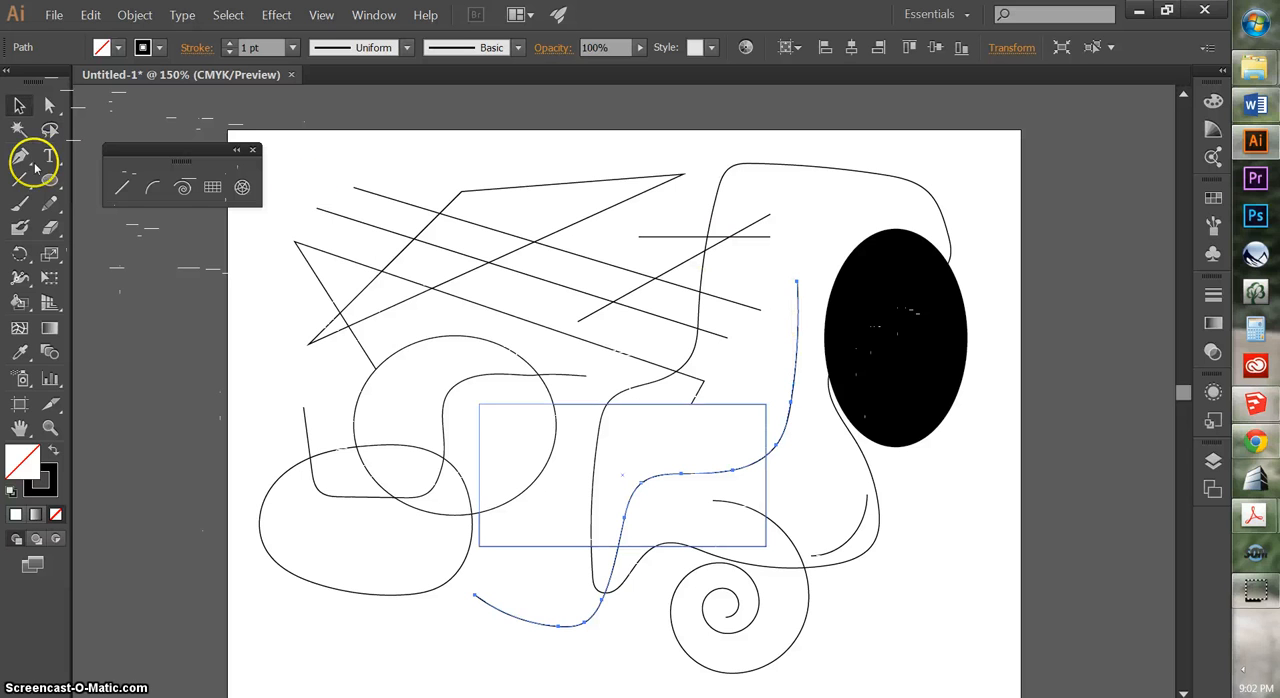
click(52, 206)
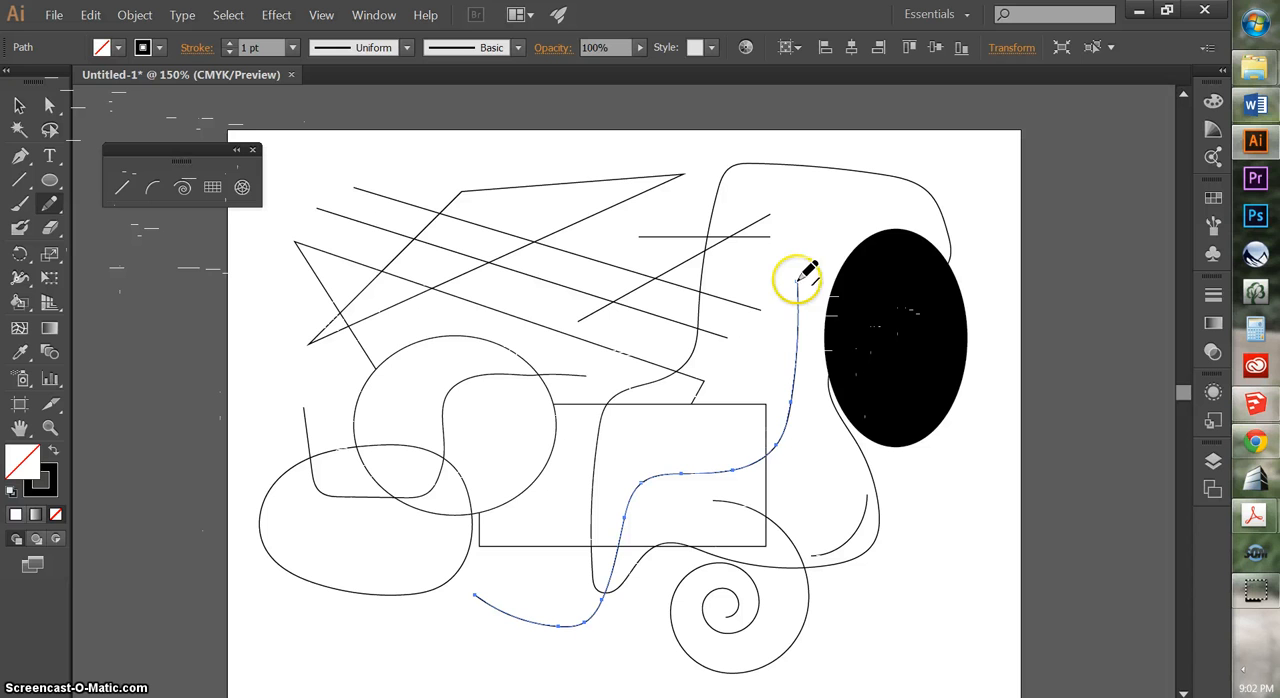
mouse_move(797, 280)
mouse_down()
mouse_move(728, 300)
mouse_move(526, 512)
mouse_move(477, 594)
mouse_up()
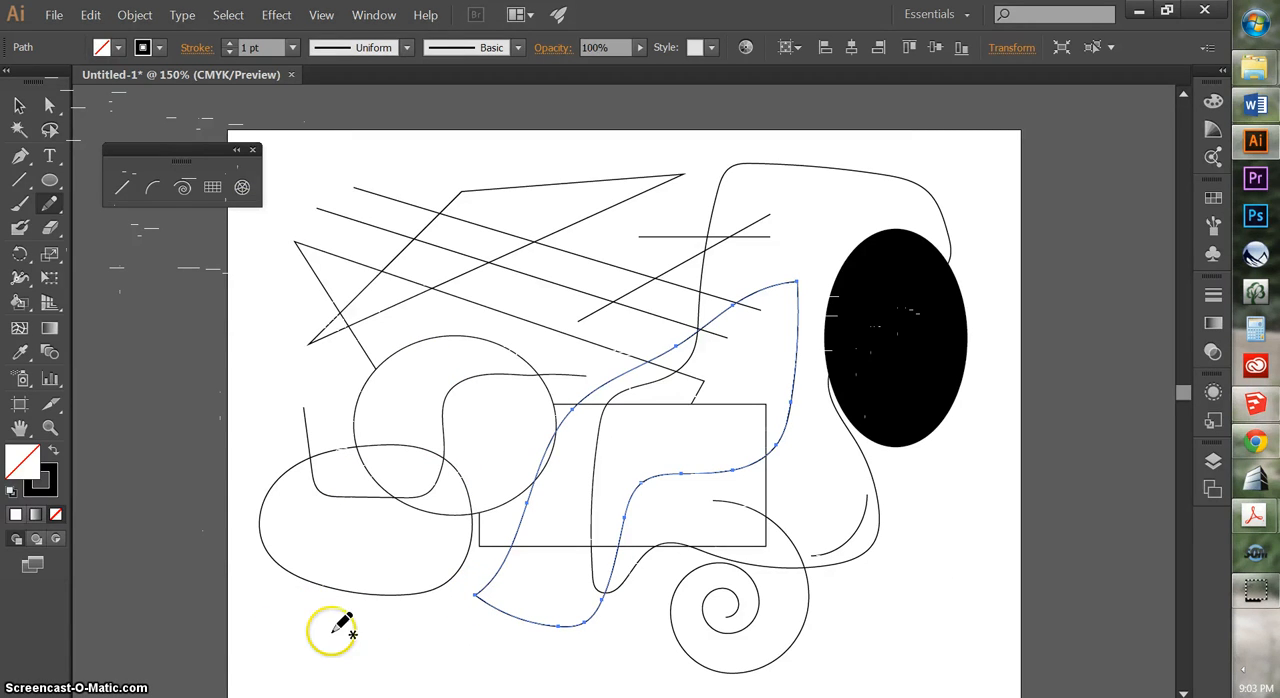
Draw a Pencil path straight along the page bottom and up to the black ellipse, continued with a wavy section and a straight horizontal segment
mouse_move(315, 636)
mouse_down()
mouse_move(452, 629)
mouse_move(763, 650)
mouse_move(920, 633)
mouse_move(920, 613)
mouse_move(918, 636)
mouse_move(917, 517)
mouse_move(892, 496)
mouse_move(817, 488)
mouse_move(877, 475)
mouse_move(976, 505)
mouse_move(985, 650)
mouse_move(905, 654)
mouse_move(816, 625)
mouse_move(786, 491)
mouse_move(794, 436)
mouse_move(858, 430)
mouse_move(921, 464)
mouse_move(967, 527)
mouse_move(984, 588)
mouse_move(978, 663)
mouse_move(856, 654)
mouse_move(810, 576)
mouse_move(810, 538)
mouse_move(839, 504)
mouse_move(886, 502)
mouse_move(952, 545)
mouse_move(962, 619)
mouse_move(938, 641)
mouse_move(861, 629)
mouse_move(842, 602)
mouse_move(848, 514)
mouse_move(913, 506)
mouse_move(982, 538)
mouse_move(995, 628)
mouse_move(940, 633)
mouse_move(846, 590)
mouse_move(842, 556)
mouse_move(868, 479)
mouse_move(886, 456)
mouse_move(916, 455)
mouse_up()
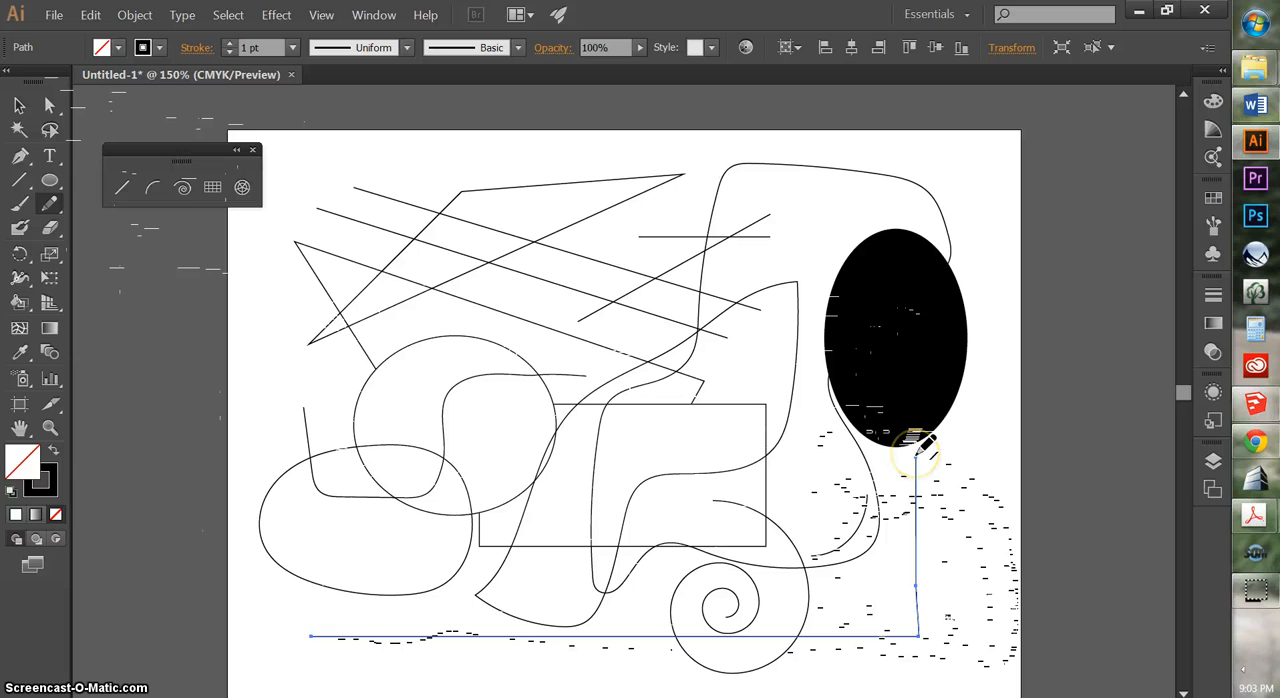
mouse_move(878, 452)
mouse_down()
mouse_move(812, 471)
mouse_move(730, 439)
mouse_move(710, 454)
mouse_move(650, 454)
mouse_move(605, 429)
mouse_move(480, 316)
mouse_up()
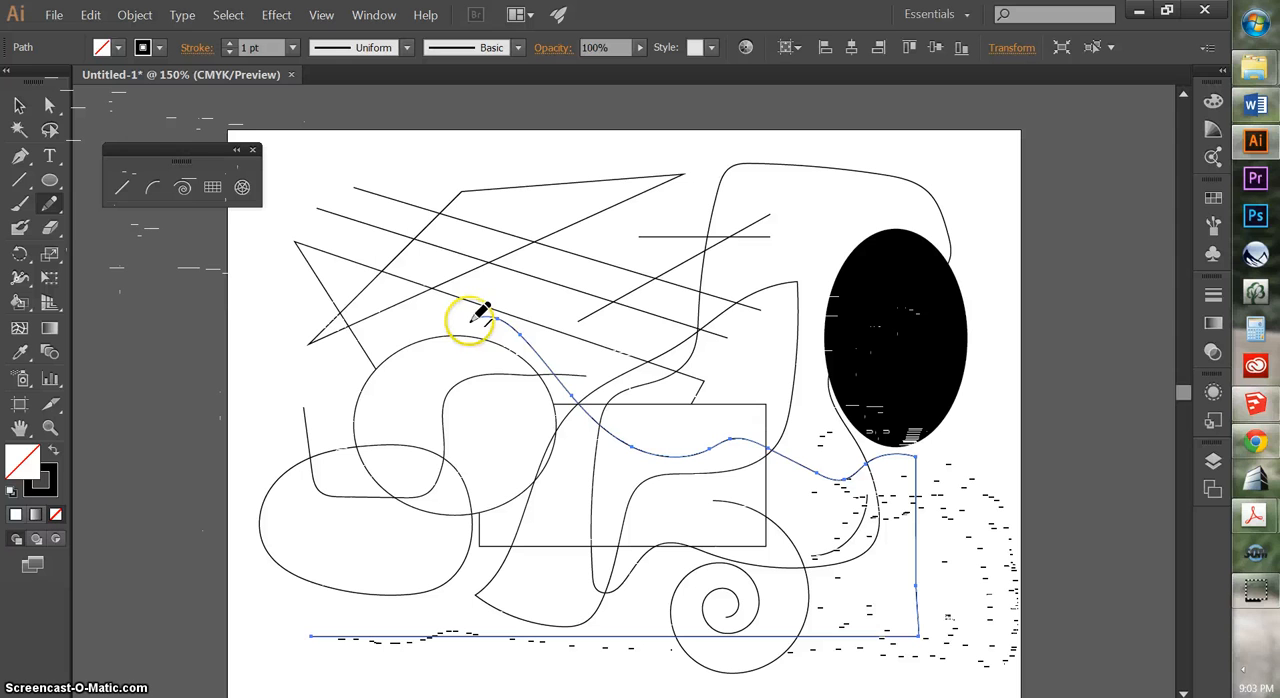
mouse_move(476, 318)
mouse_down()
mouse_move(385, 370)
mouse_move(355, 345)
mouse_move(285, 318)
mouse_up()
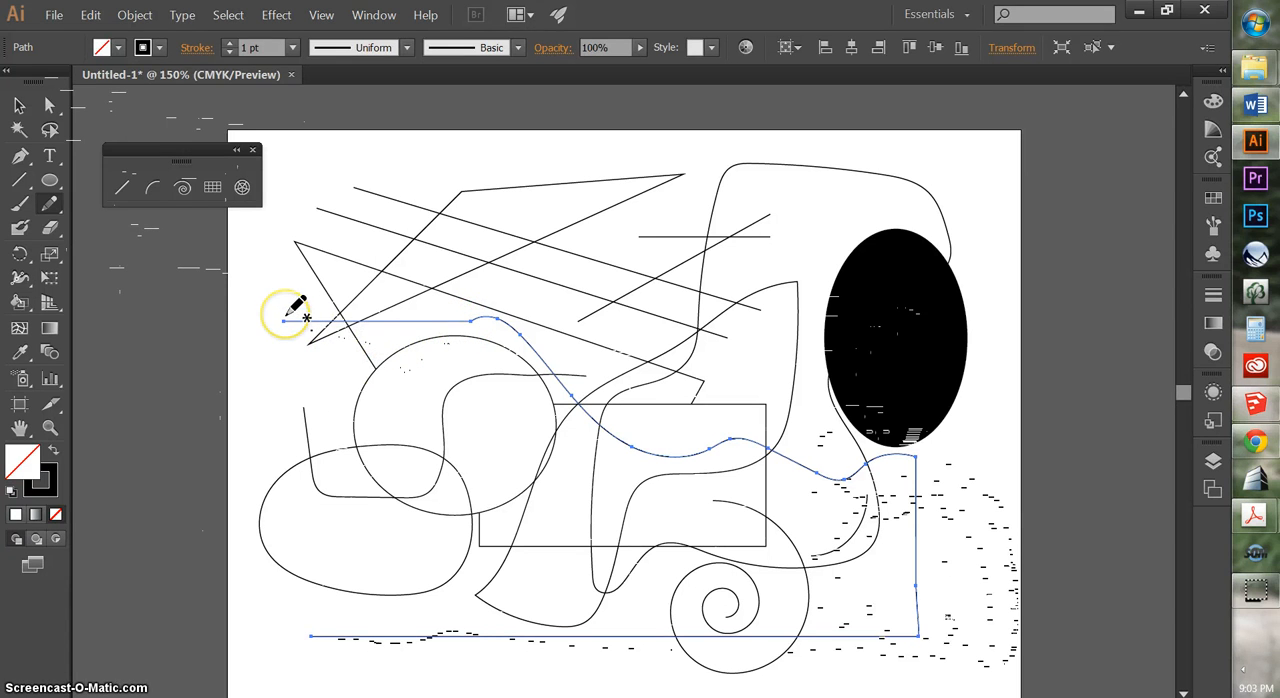
click(15, 182)
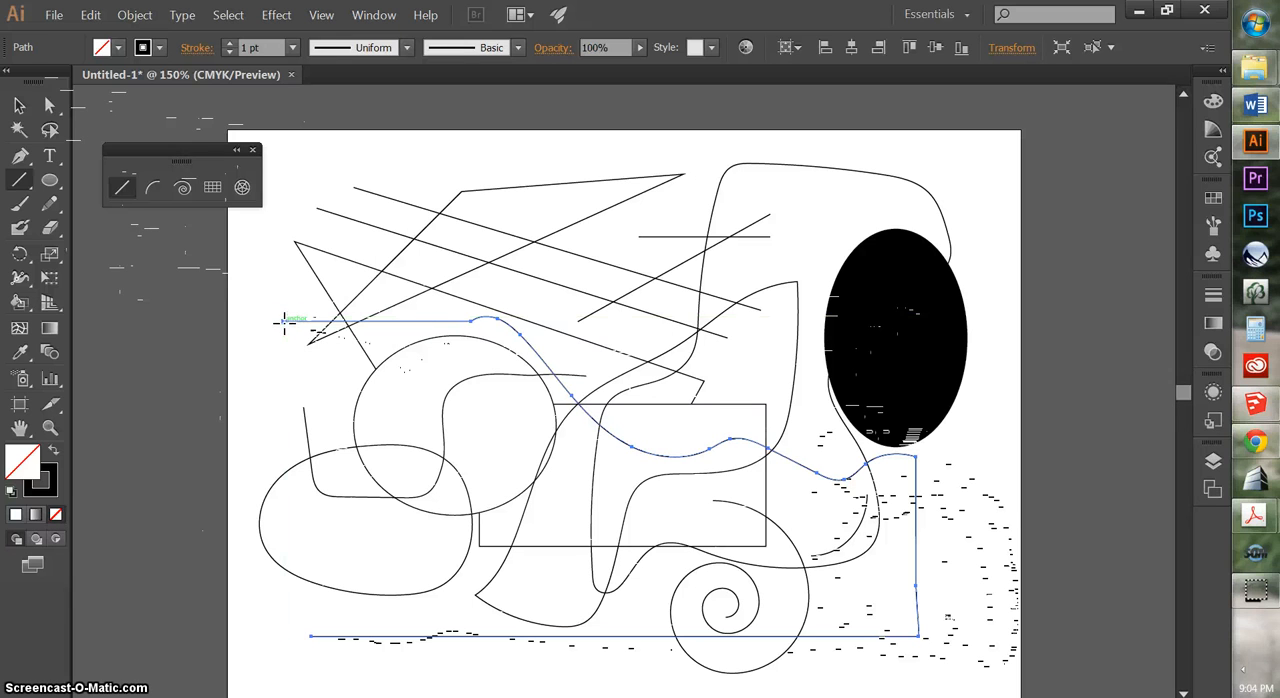
click(19, 105)
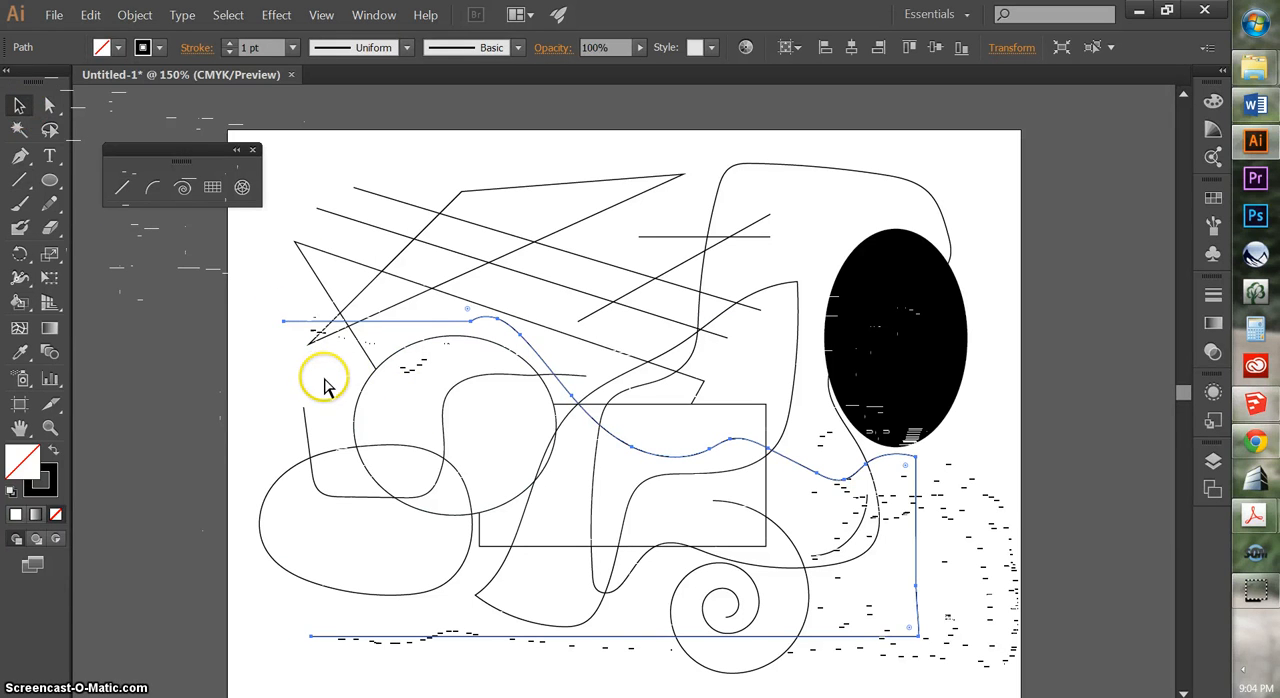
Select all the artwork on the page and delete it
key(ctrl+a)
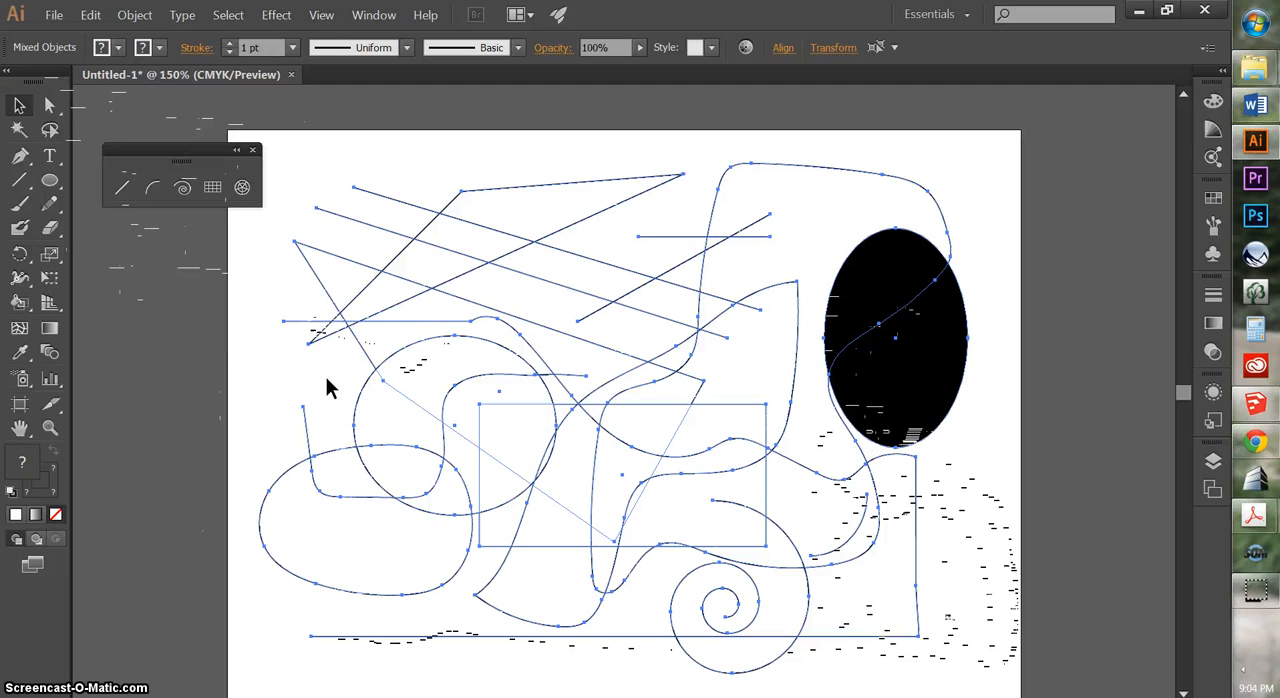
key(Delete)
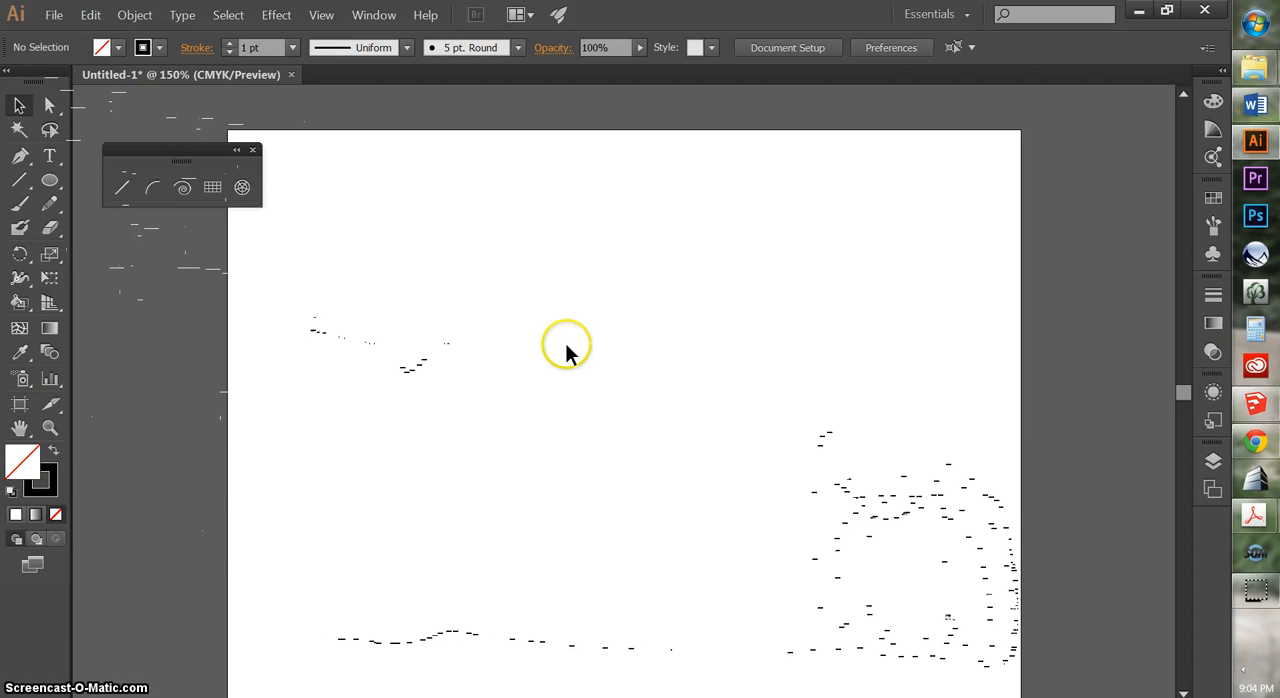
Paint a large open S-like freehand curve with two humps across the page with the 5 pt. Round brush, and check its path by selecting it
drag(569, 375, 566, 343)
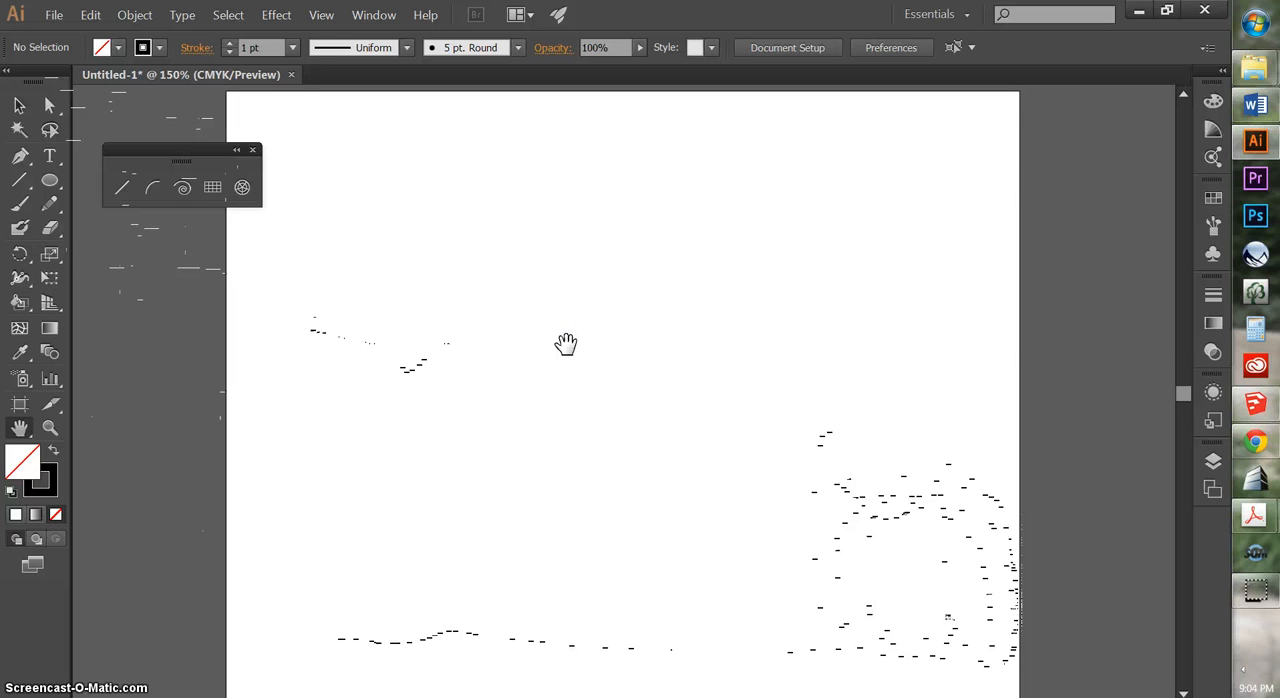
click(20, 205)
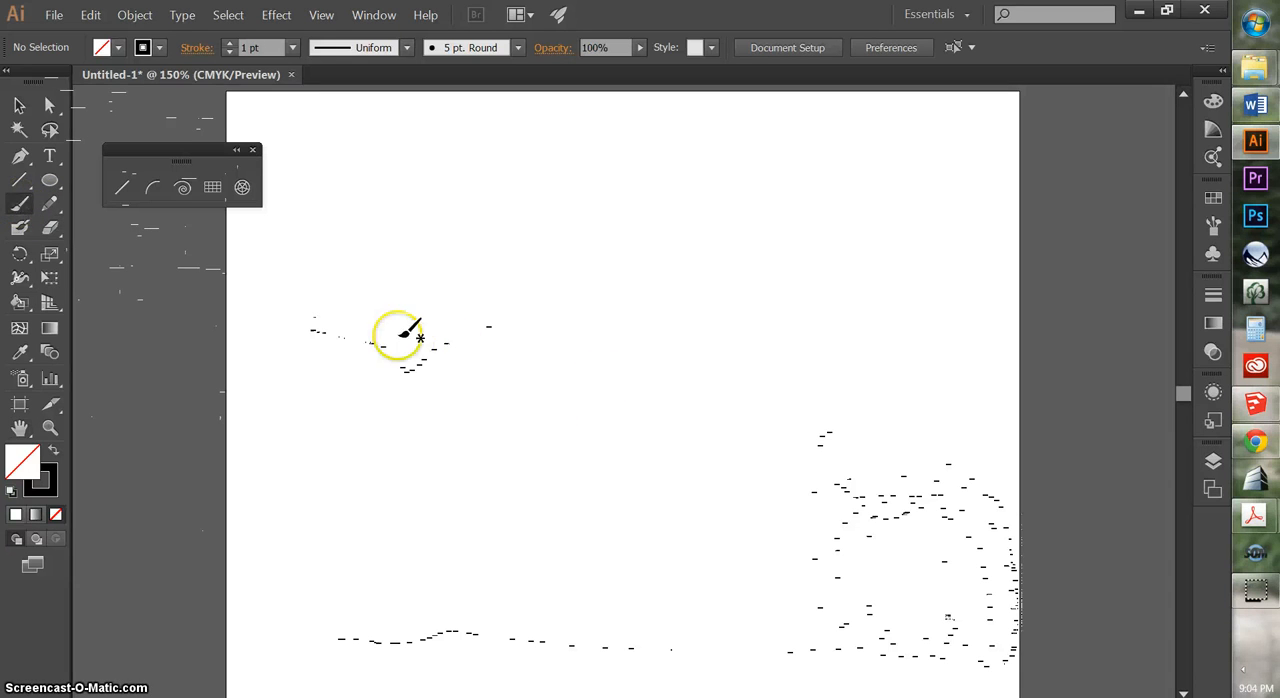
mouse_move(371, 330)
mouse_down()
mouse_move(603, 351)
mouse_move(893, 522)
mouse_move(723, 297)
mouse_move(712, 352)
mouse_up()
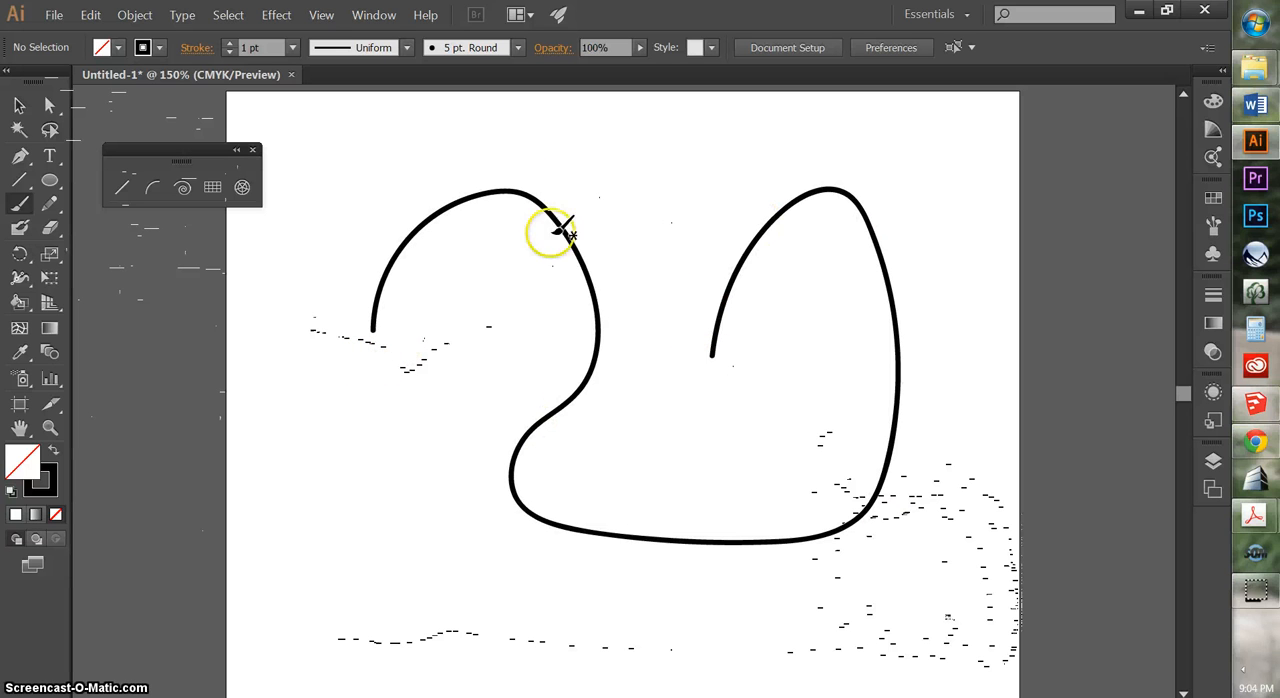
click(19, 105)
click(482, 200)
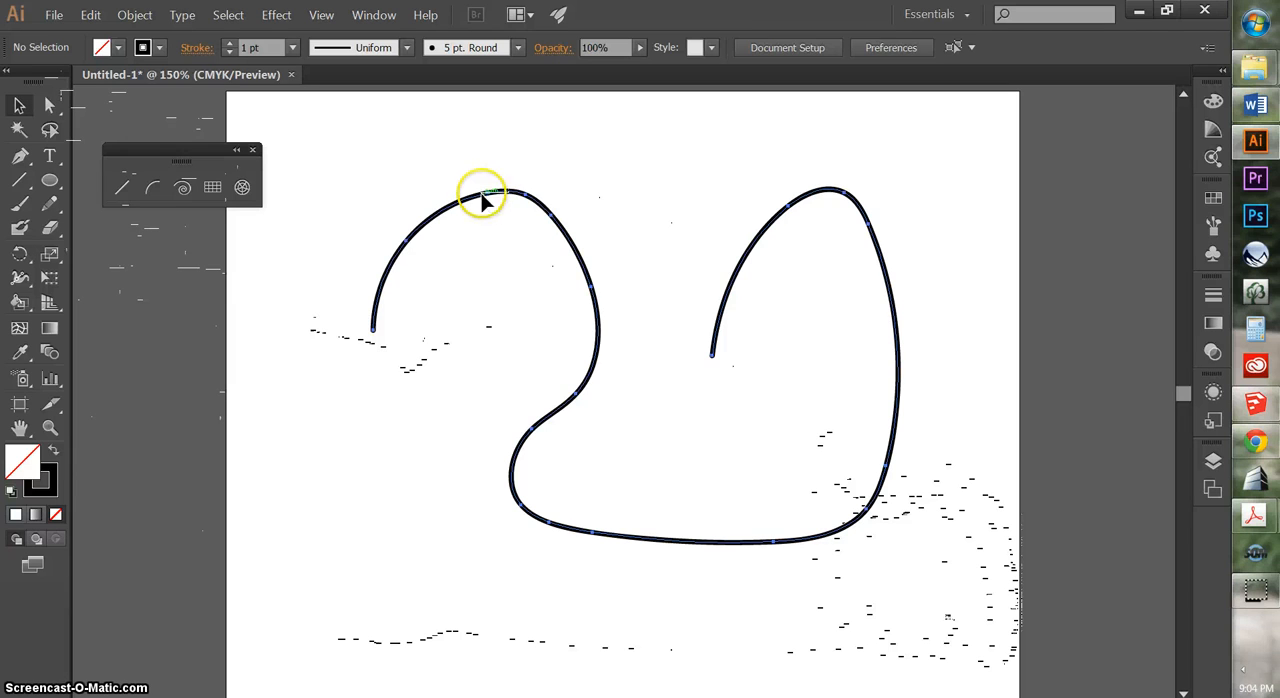
click(498, 368)
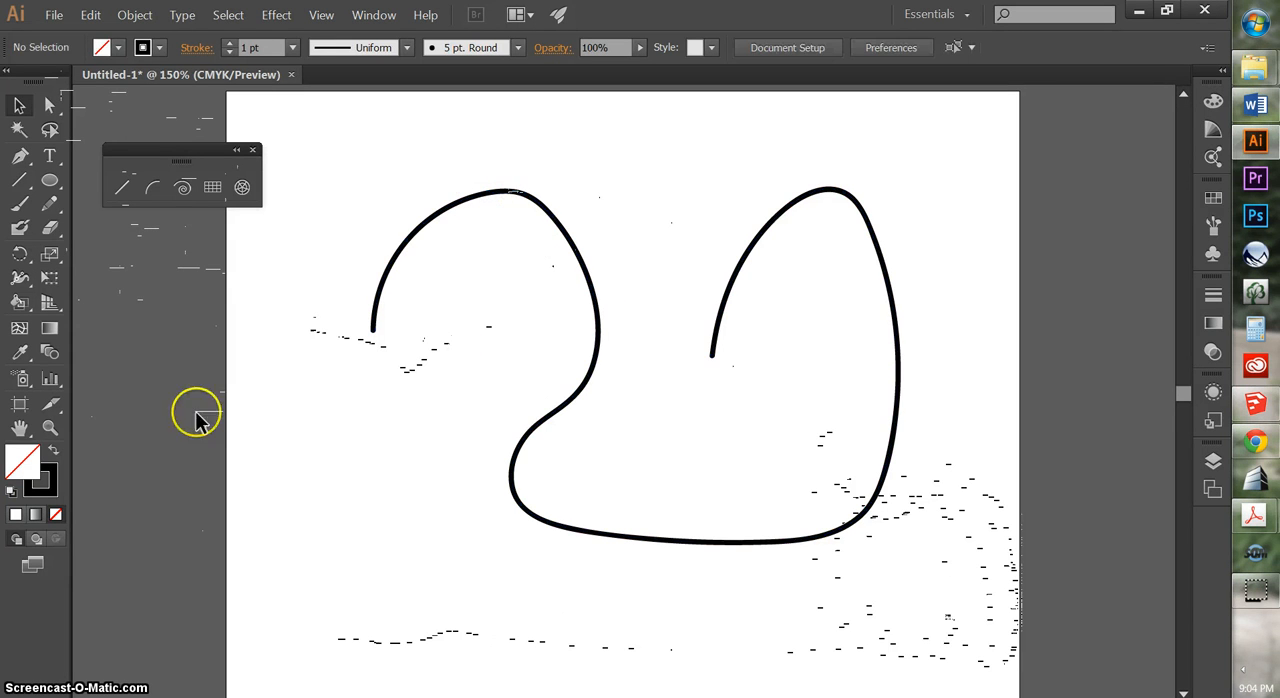
Set the Pencil tool's fidelity to fully Accurate and draw a descending wavy path across the inner bend of the brush curve
double_click(52, 206)
drag(604, 181, 772, 162)
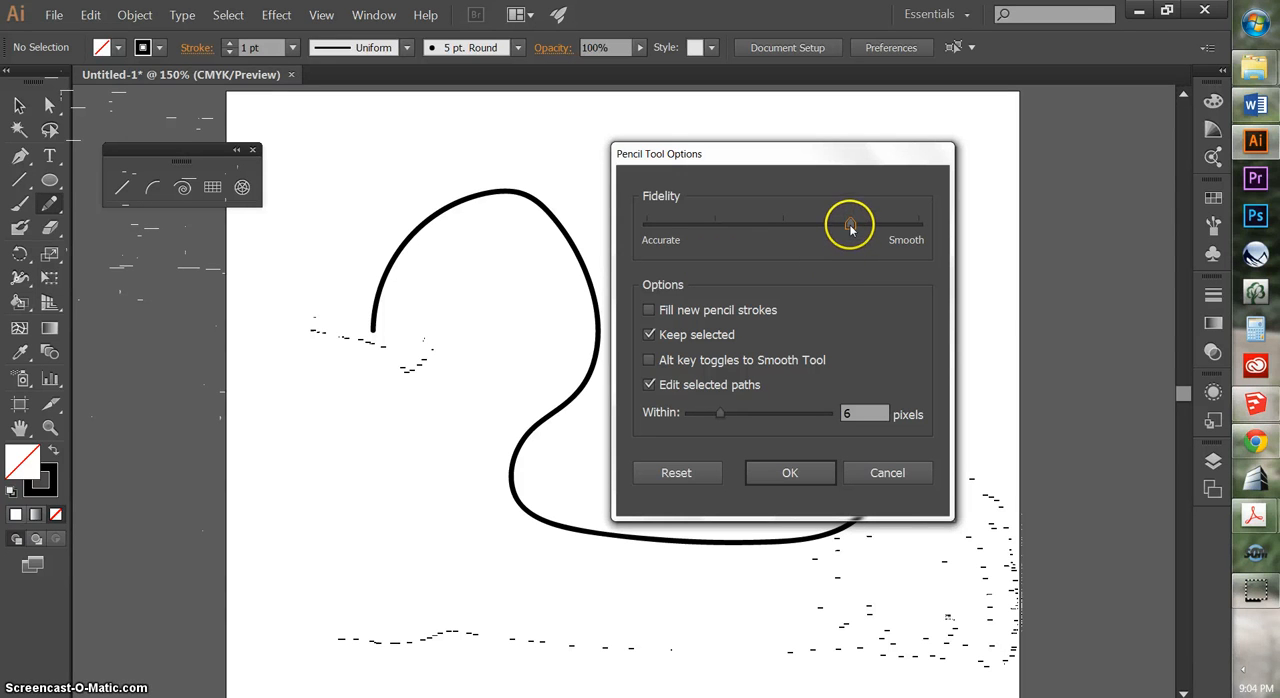
drag(849, 228, 619, 234)
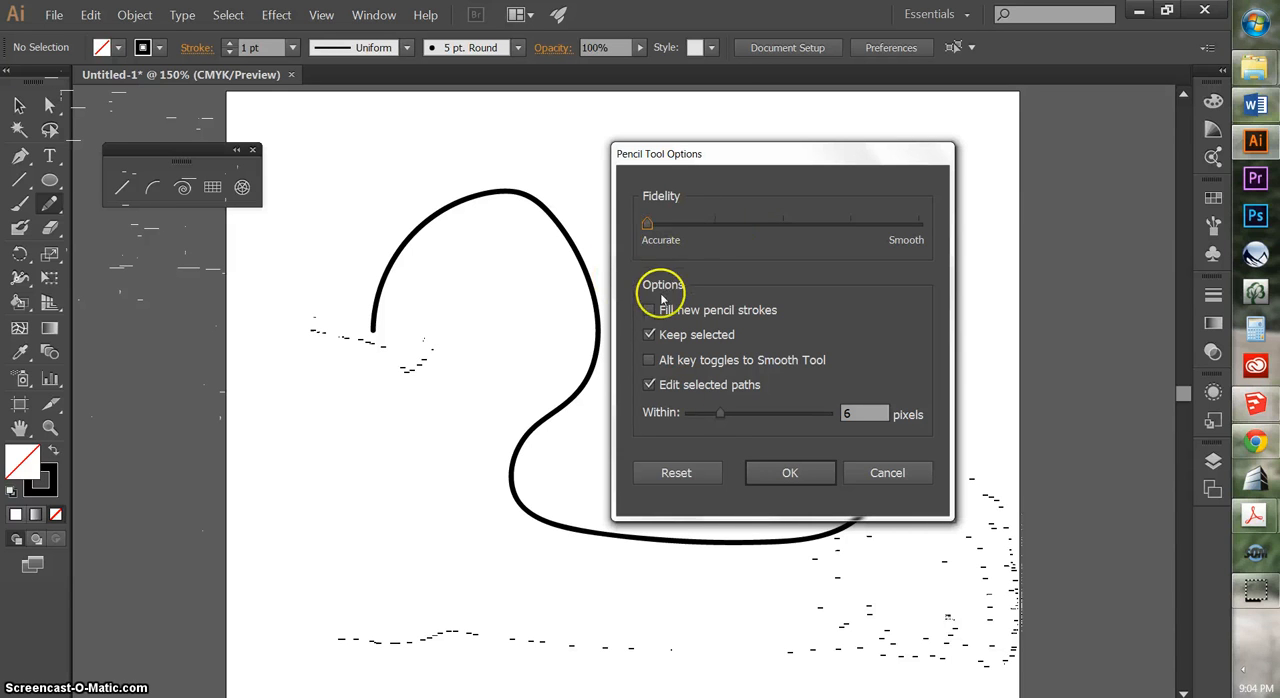
click(779, 478)
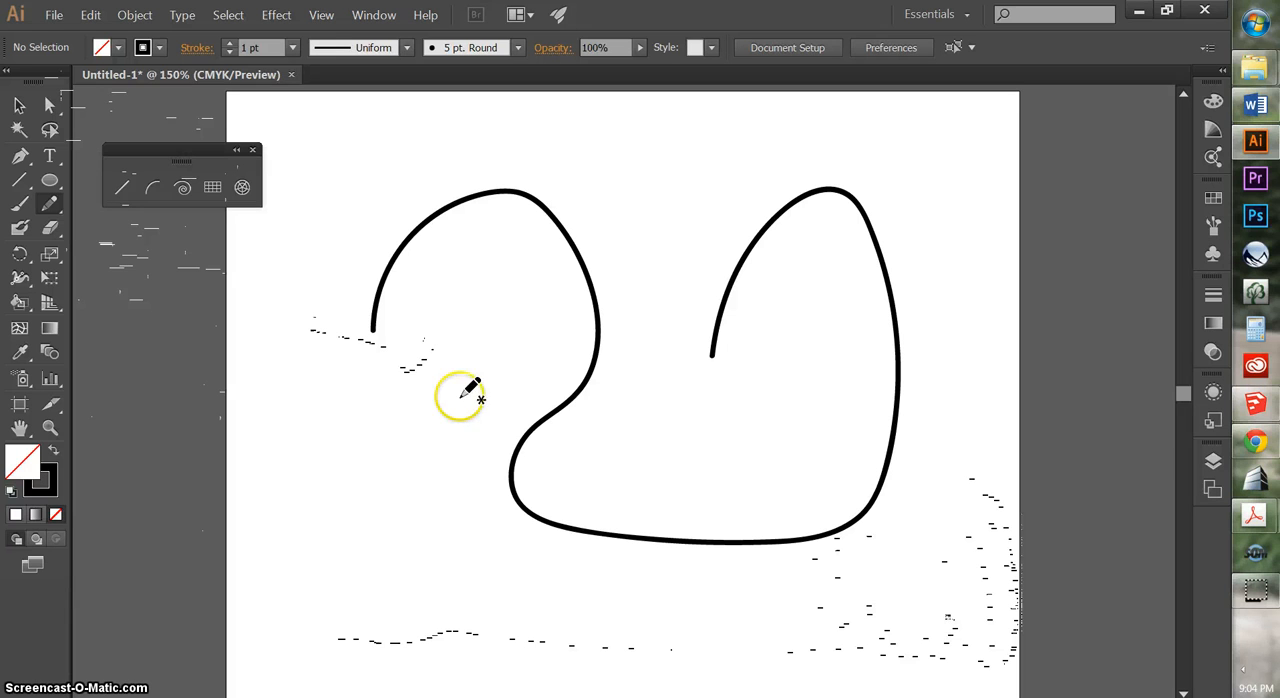
mouse_move(459, 396)
mouse_down()
mouse_move(570, 475)
mouse_move(725, 491)
mouse_up()
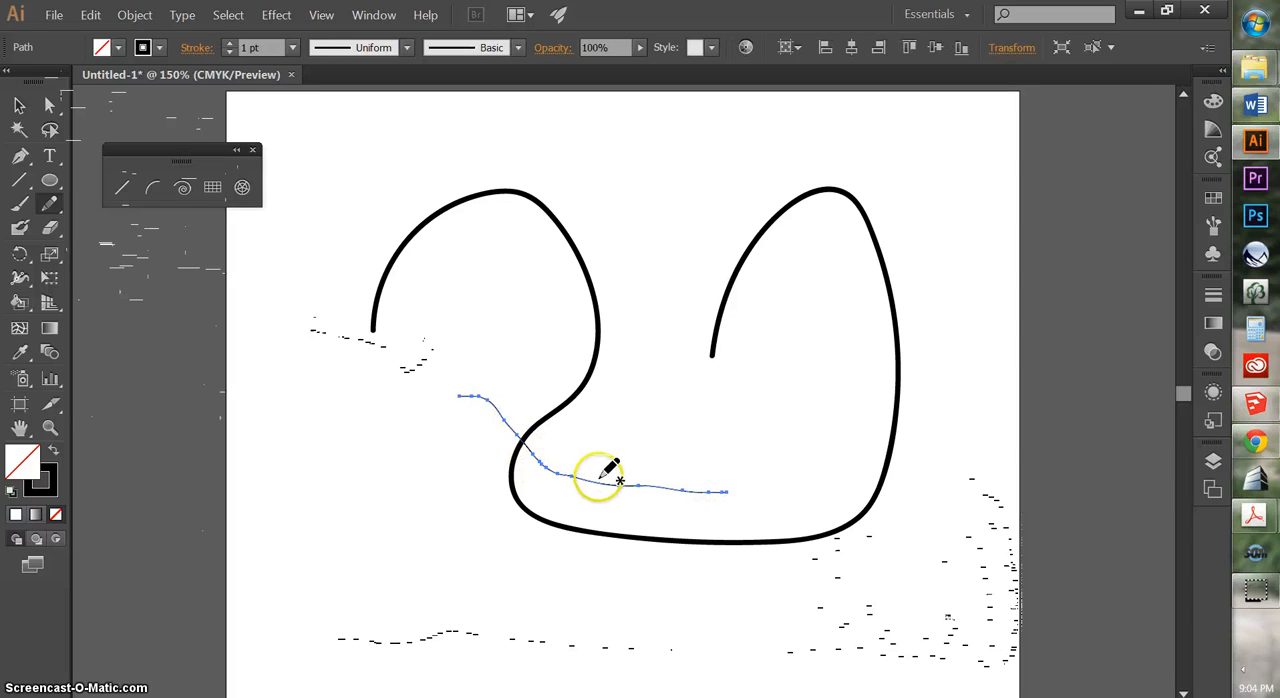
Set the Pencil tool's fidelity to fully Smooth and draw a similar descending path just above the previous one
double_click(48, 205)
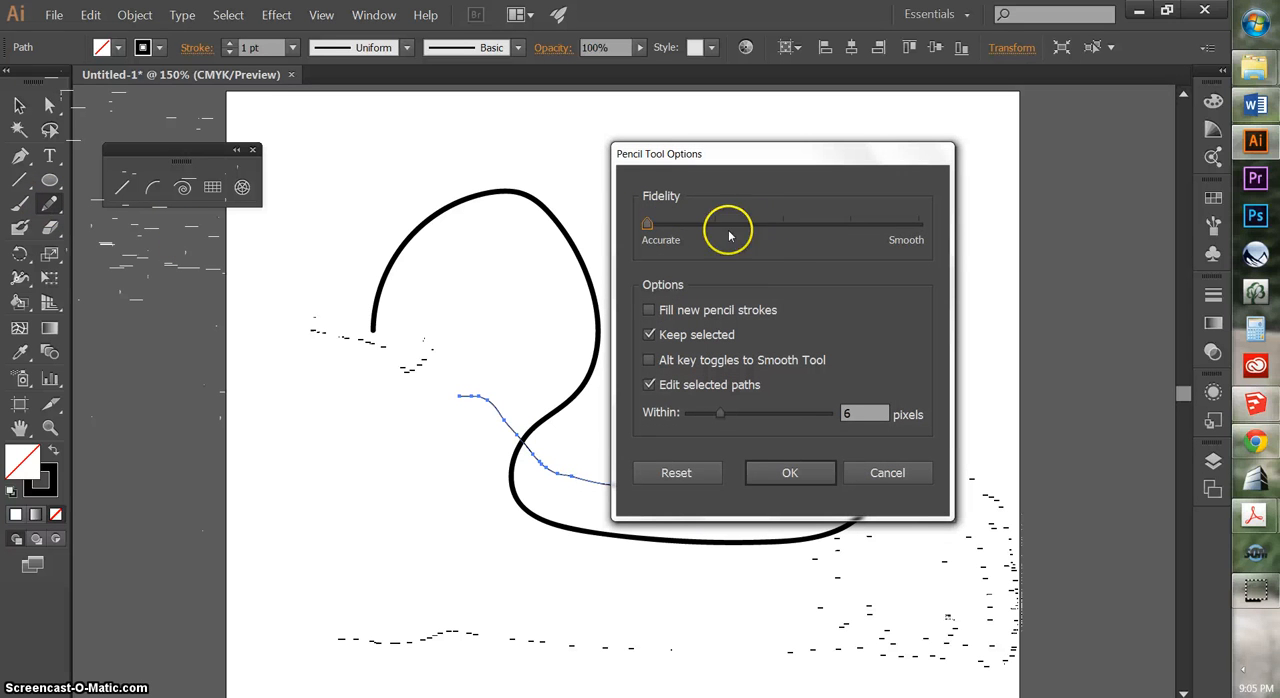
drag(729, 235, 917, 237)
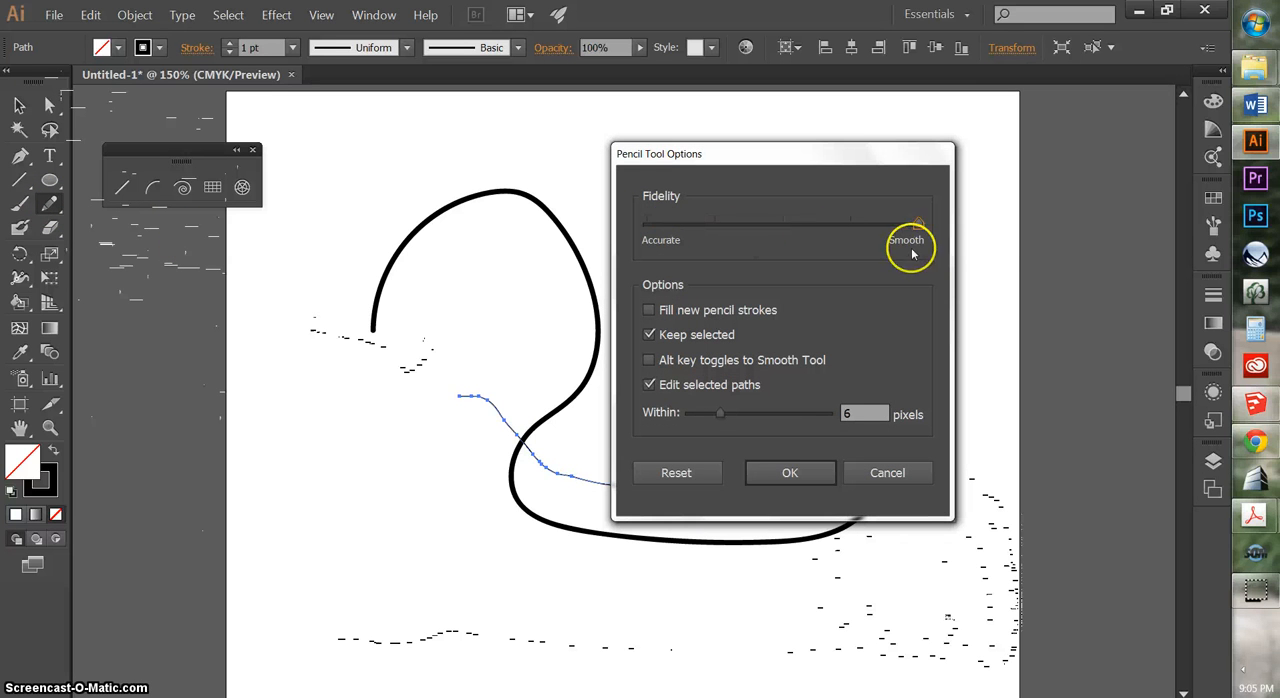
click(785, 472)
mouse_move(457, 372)
mouse_down()
mouse_move(506, 390)
mouse_move(573, 452)
mouse_move(727, 466)
mouse_up()
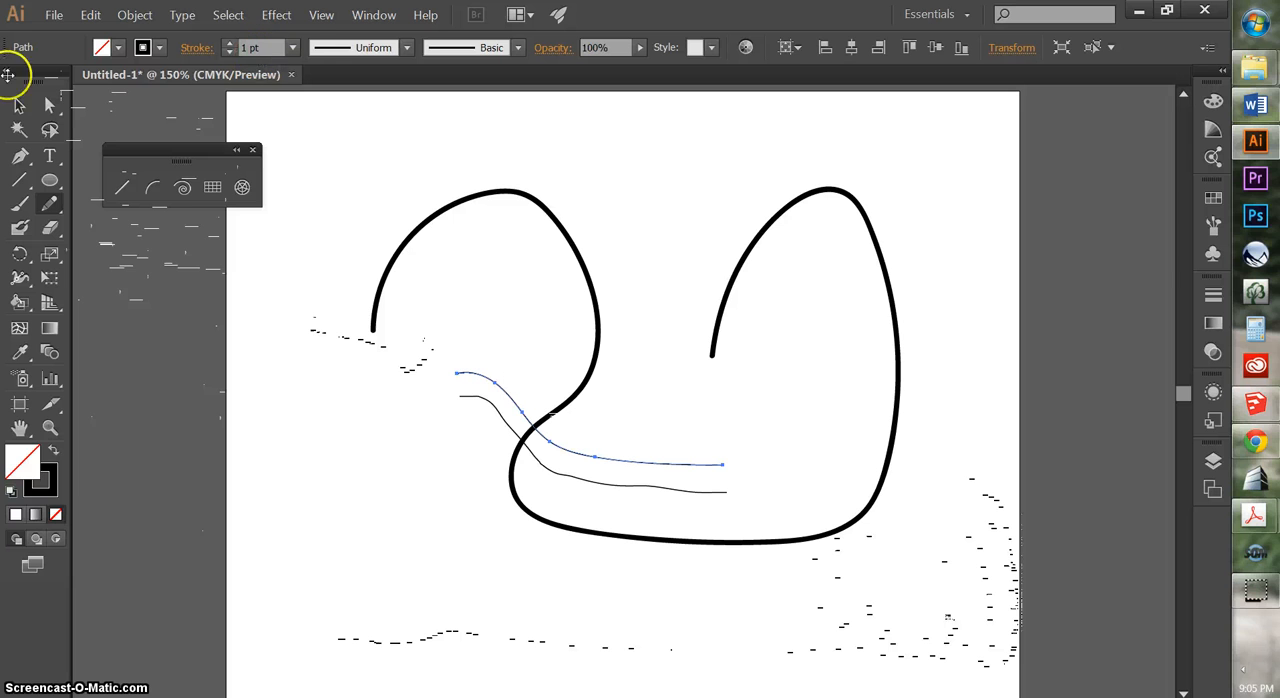
Compare the anchor points of the two thin Pencil paths, and move the upper one slightly up and to the right
click(20, 106)
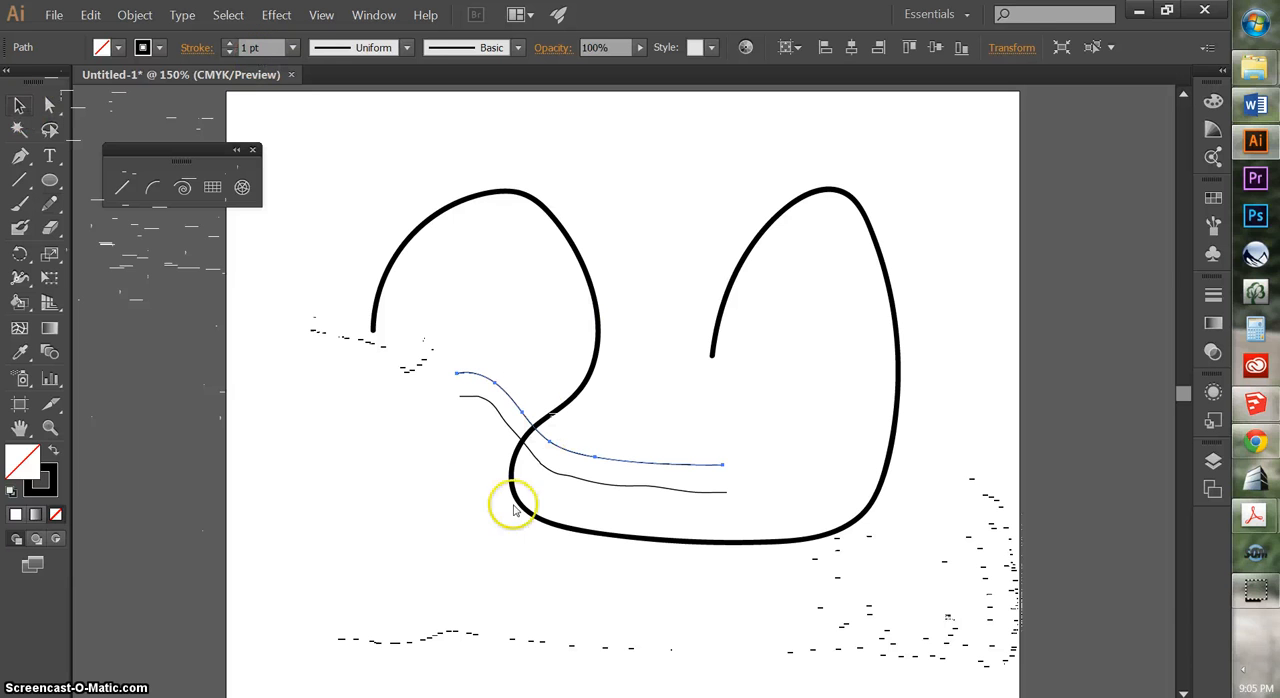
click(488, 432)
click(500, 387)
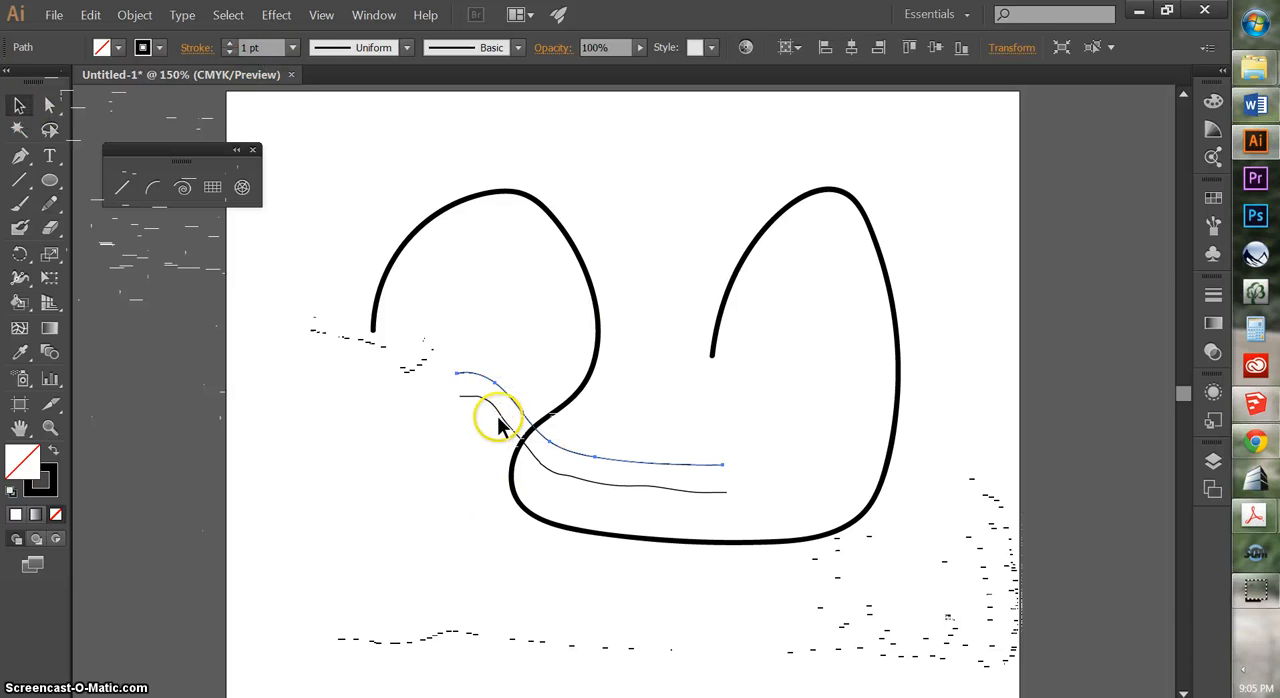
click(497, 416)
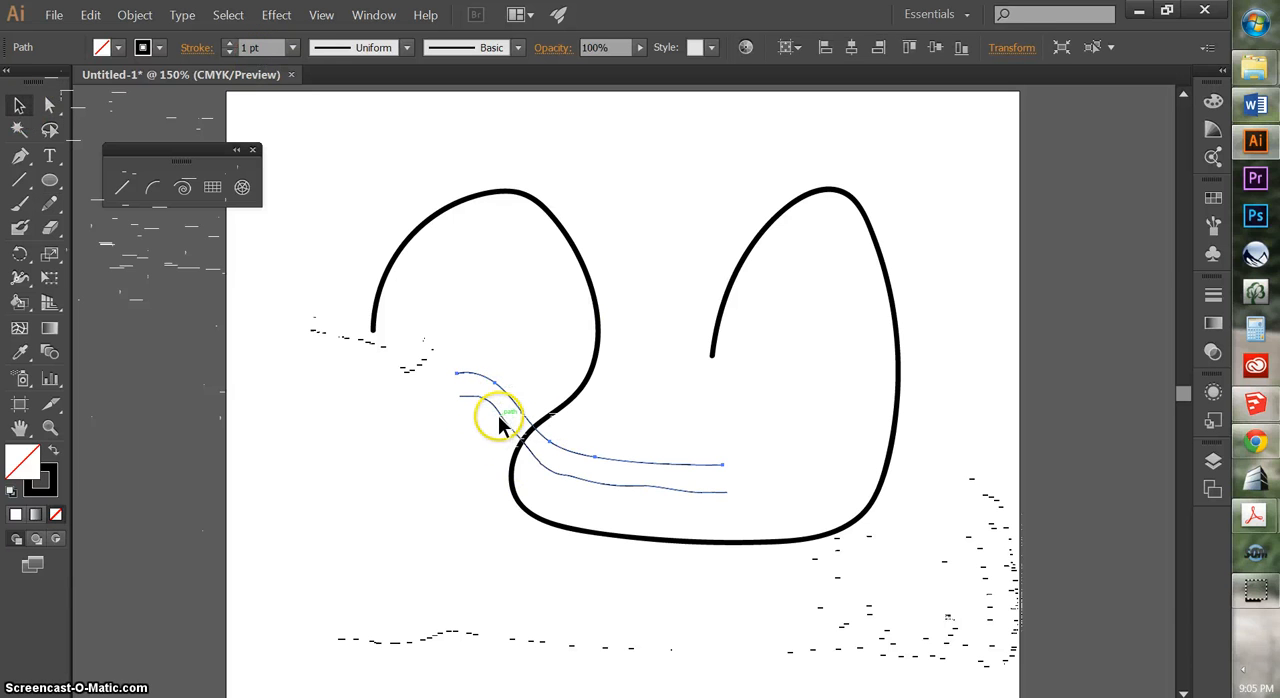
click(432, 505)
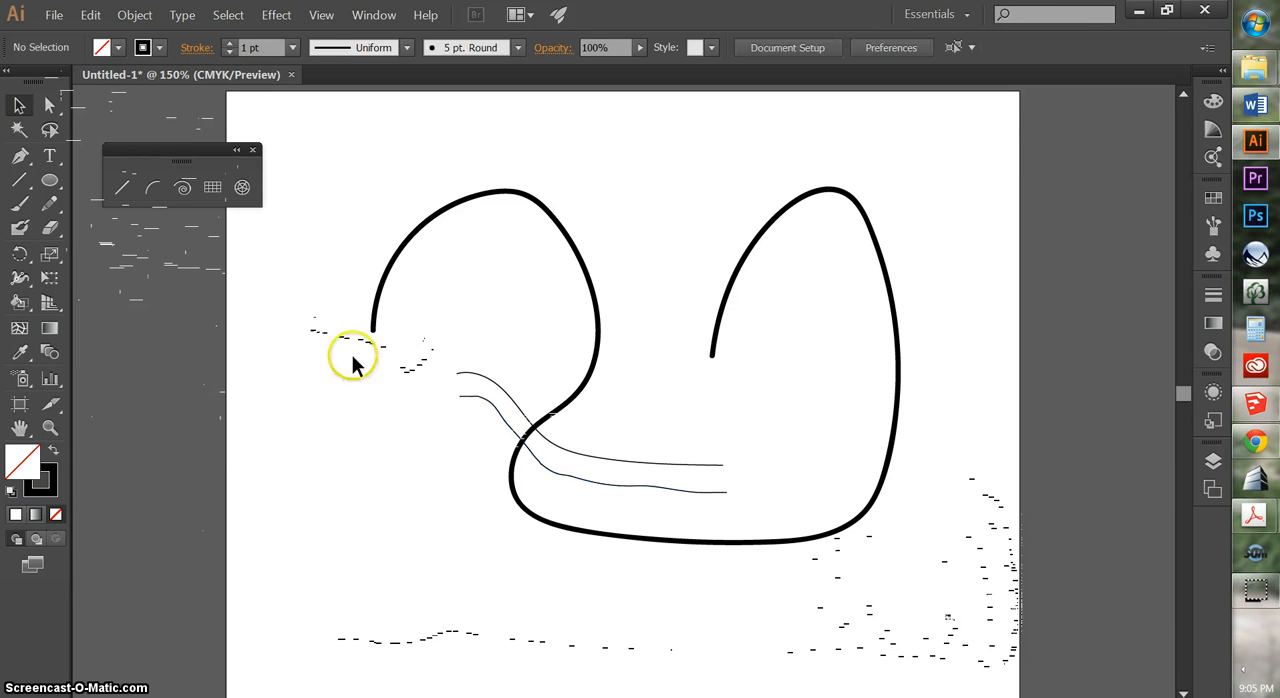
click(478, 378)
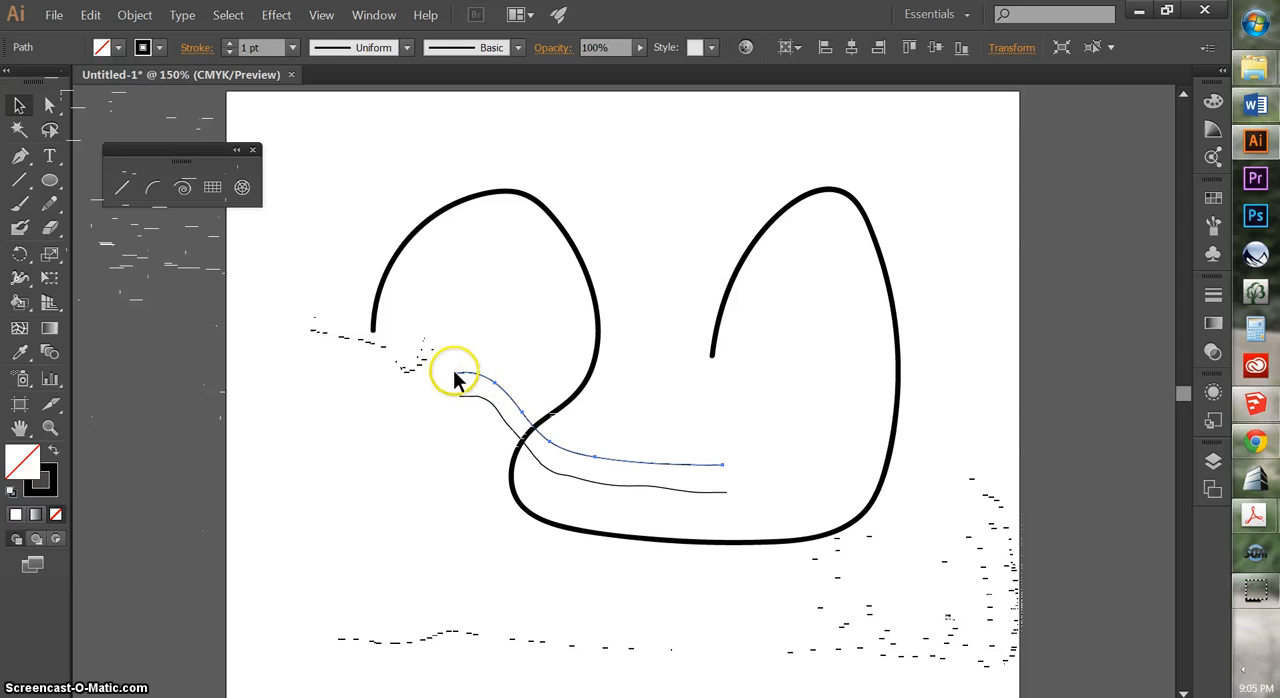
click(775, 443)
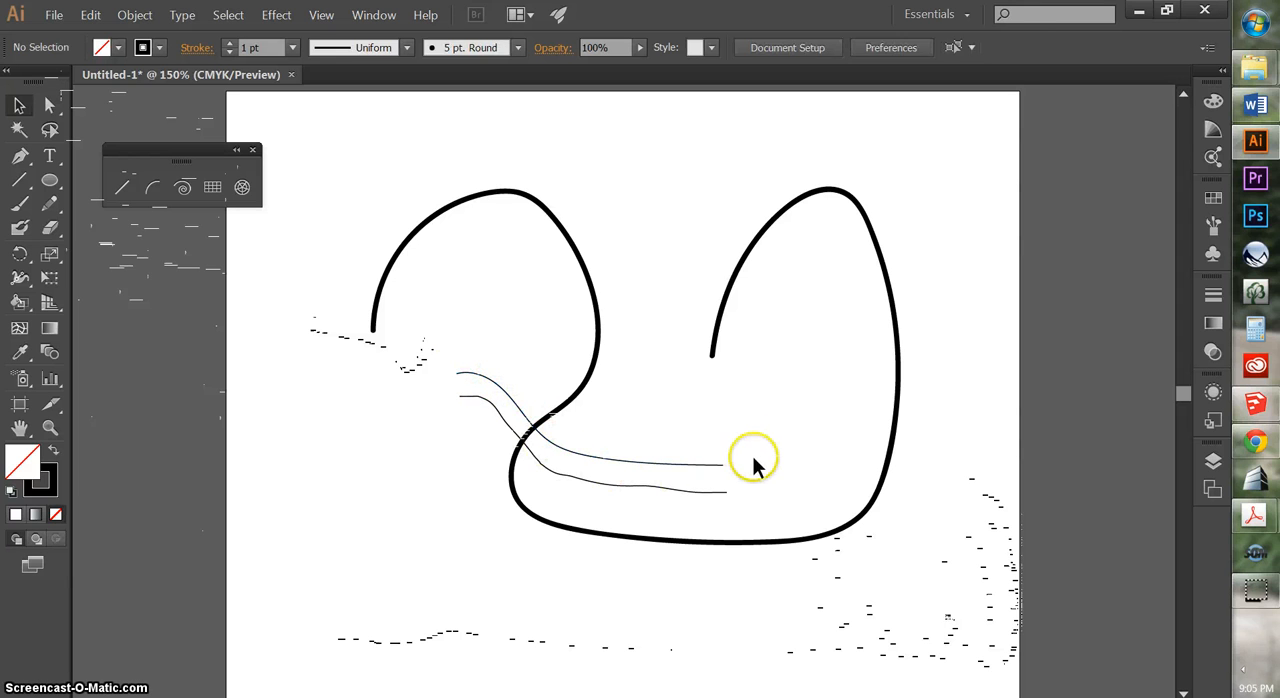
drag(700, 464, 717, 457)
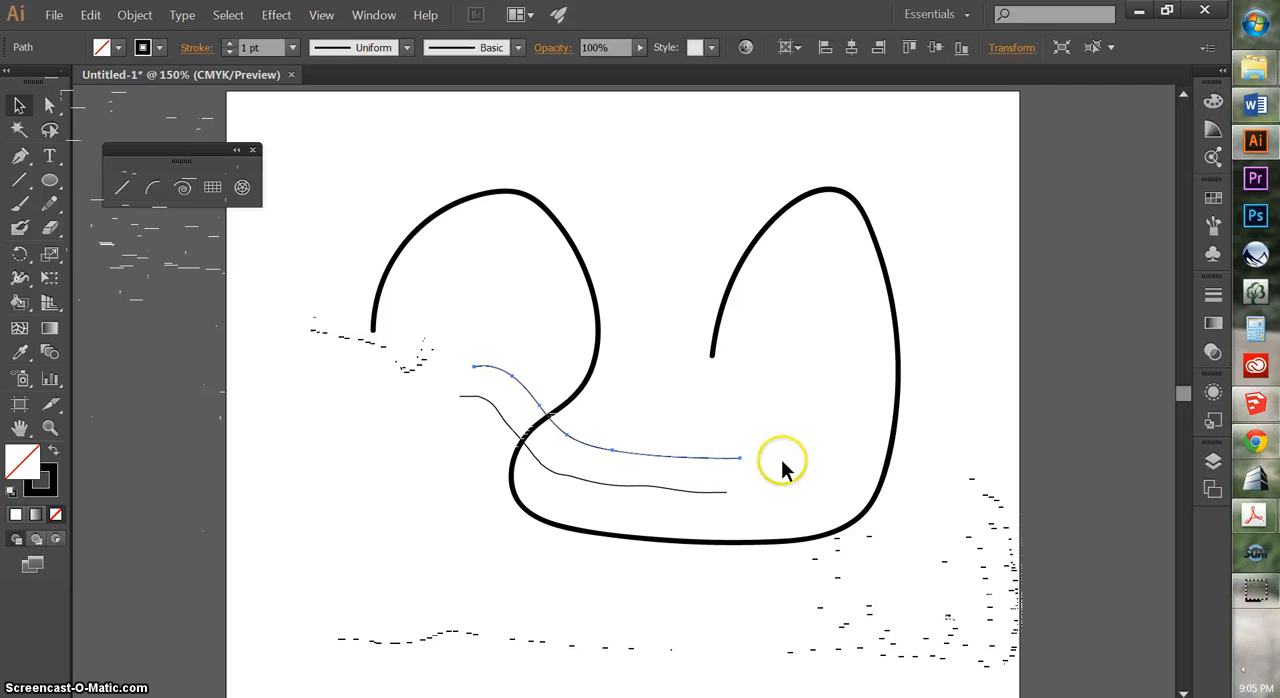
click(783, 461)
Set the Pencil tool's fidelity one notch below Smooth
double_click(49, 203)
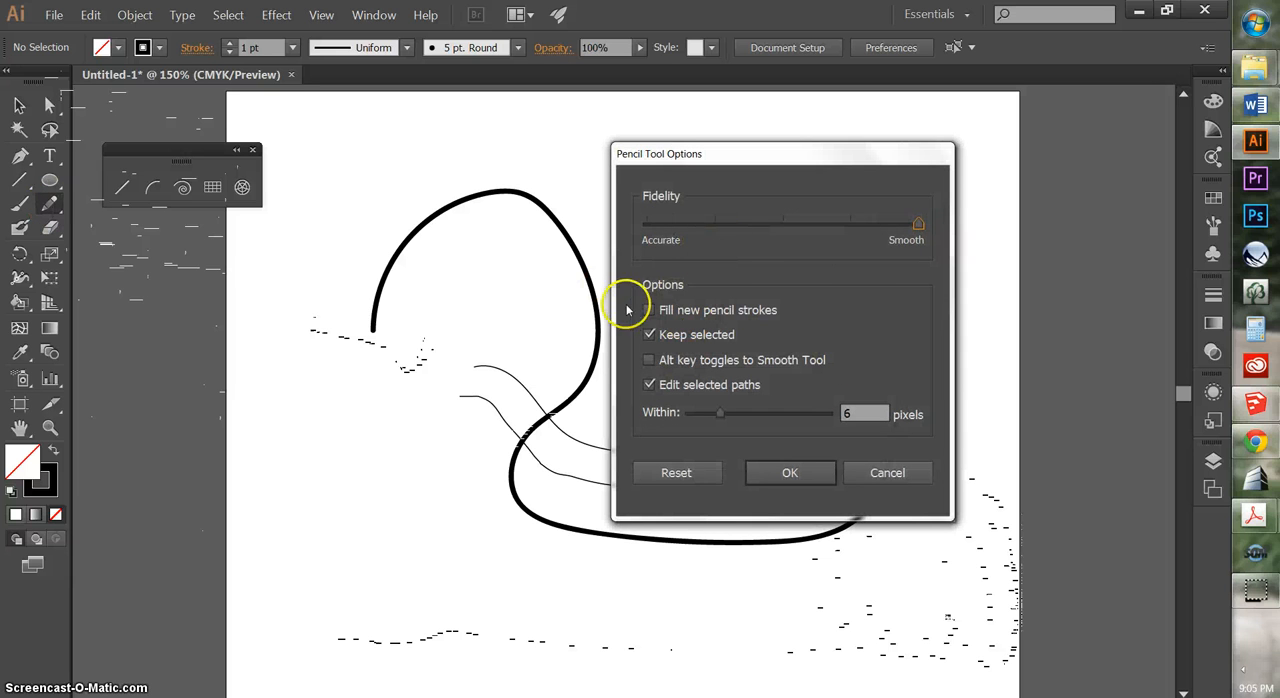
drag(917, 223, 840, 228)
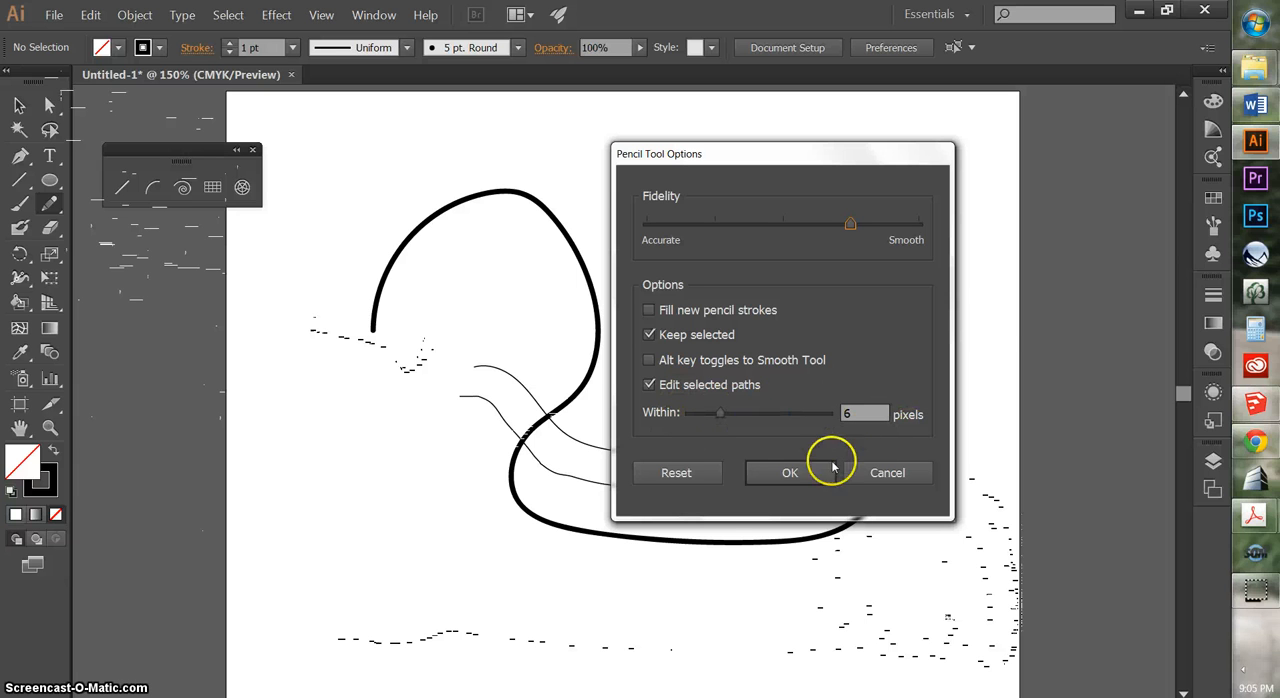
click(762, 474)
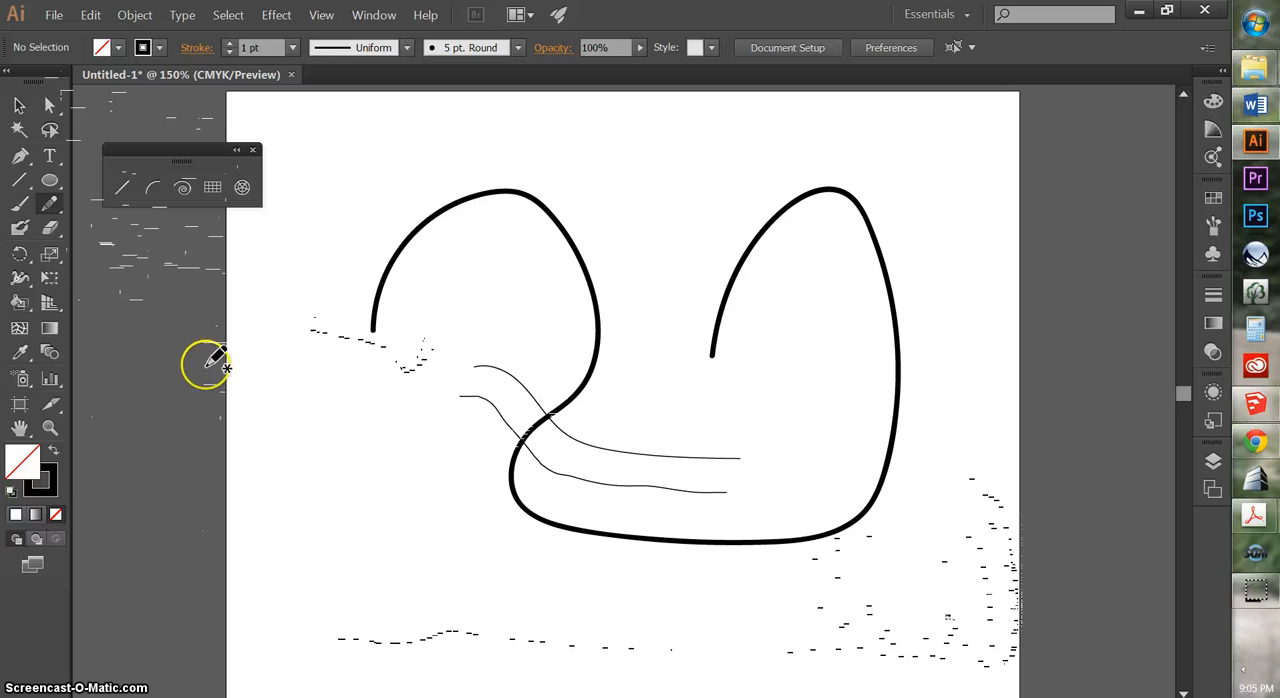
Draw a Pen path with a straight segment above the brush curve and a curved segment down its right side, and widen the curve with its handle
click(20, 157)
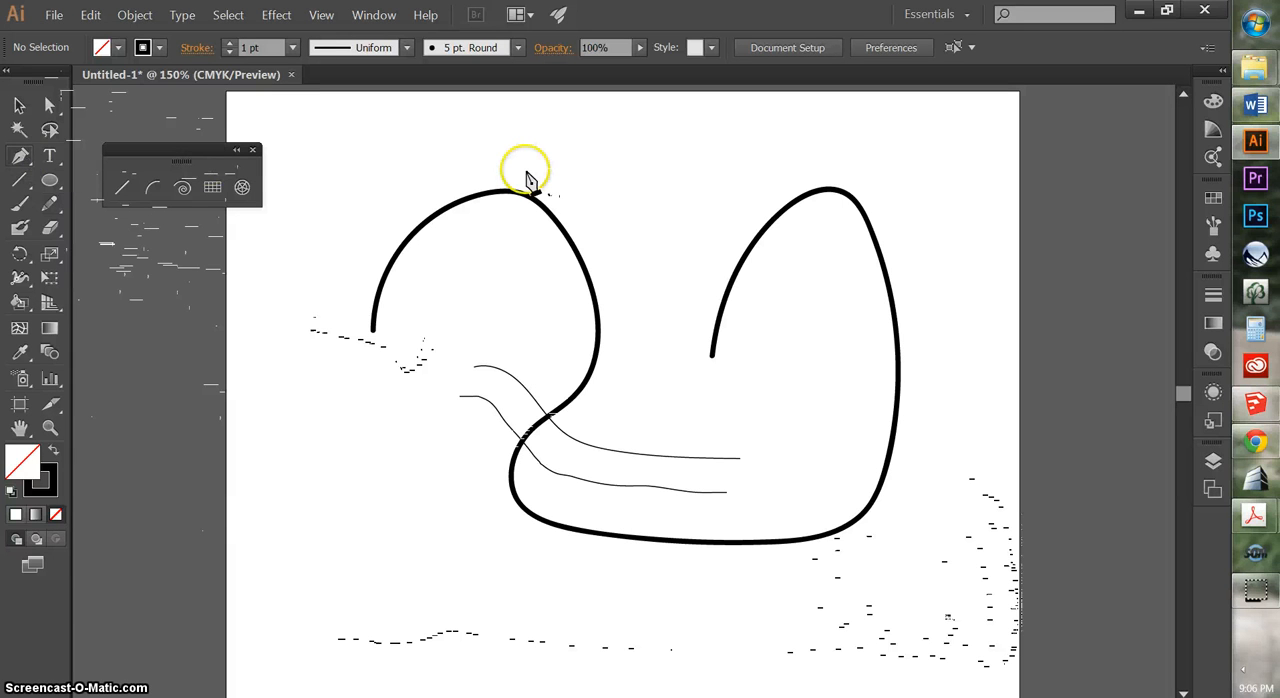
click(345, 152)
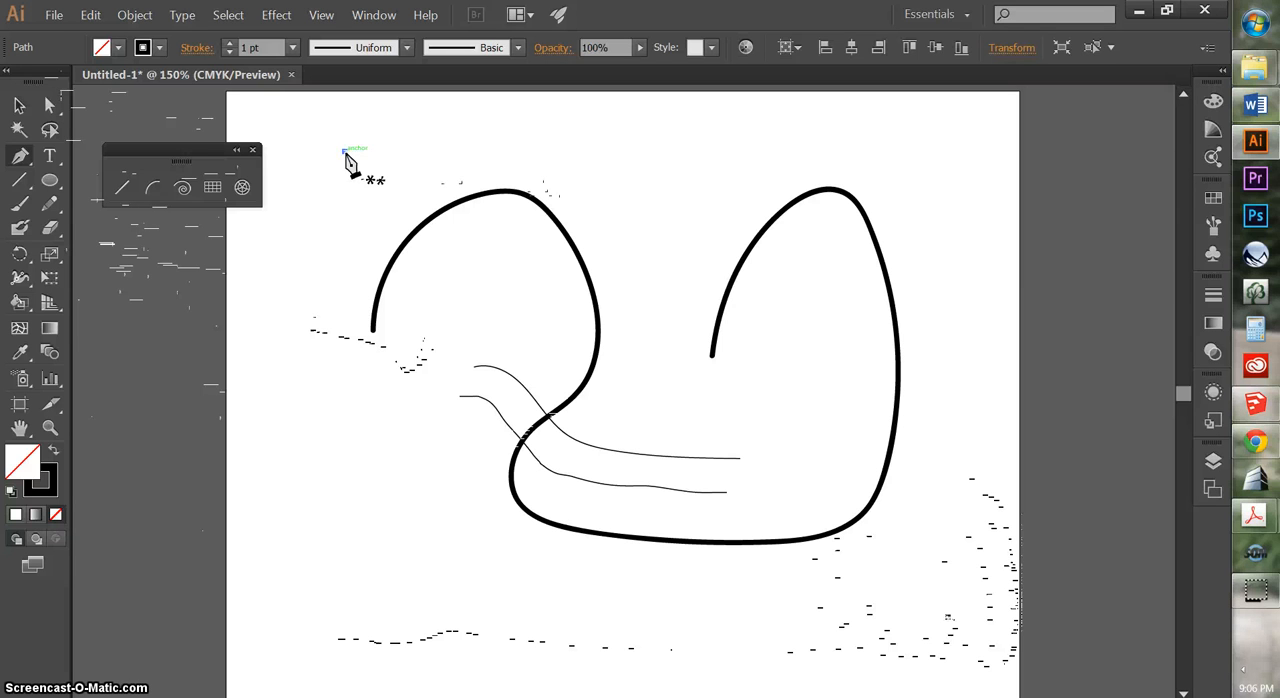
click(716, 178)
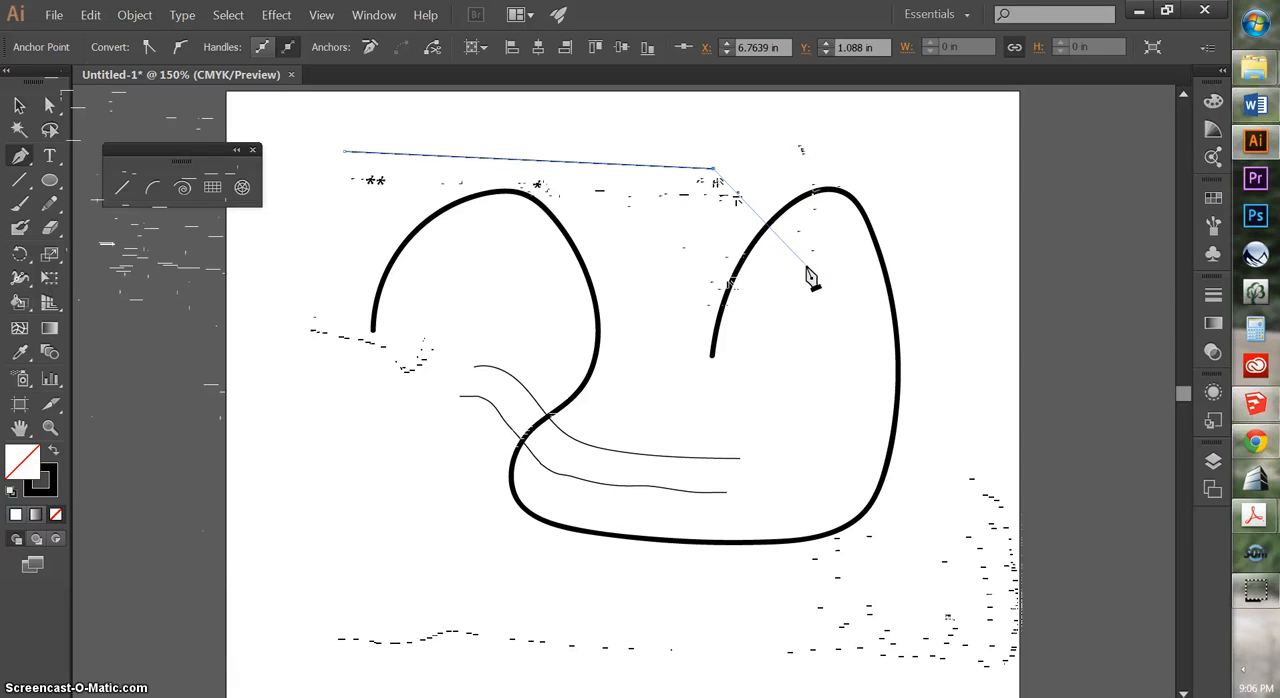
drag(810, 278, 764, 381)
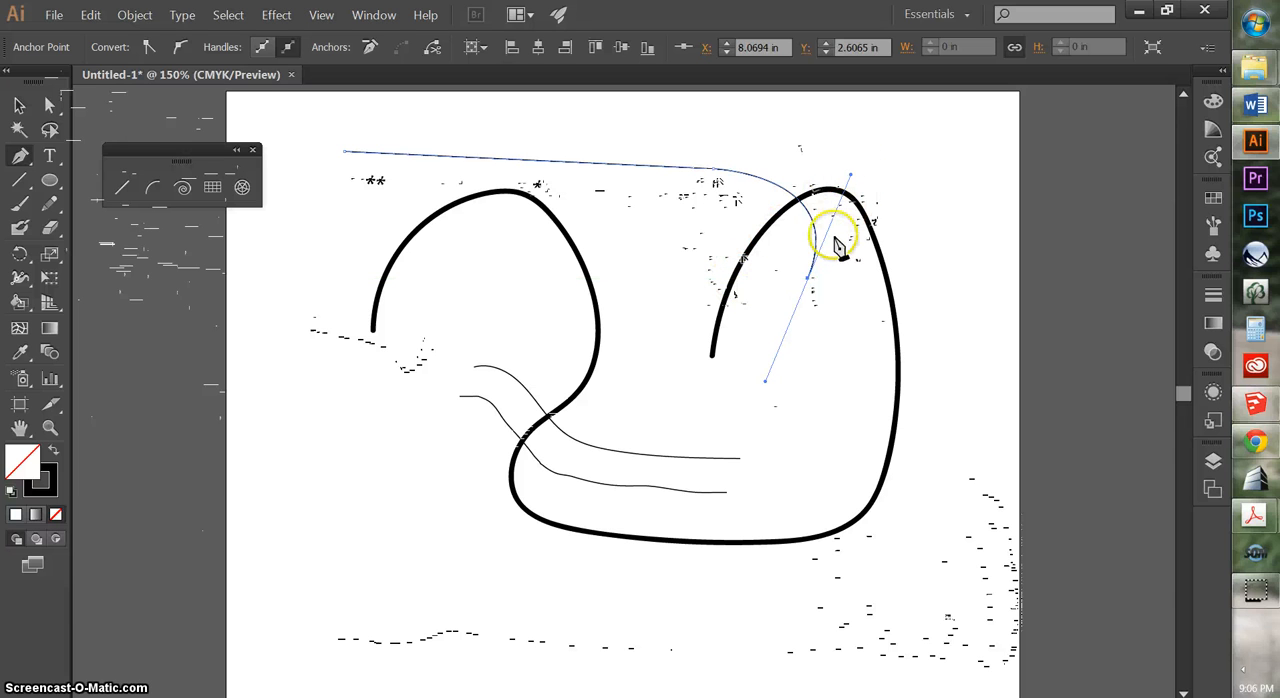
click(49, 104)
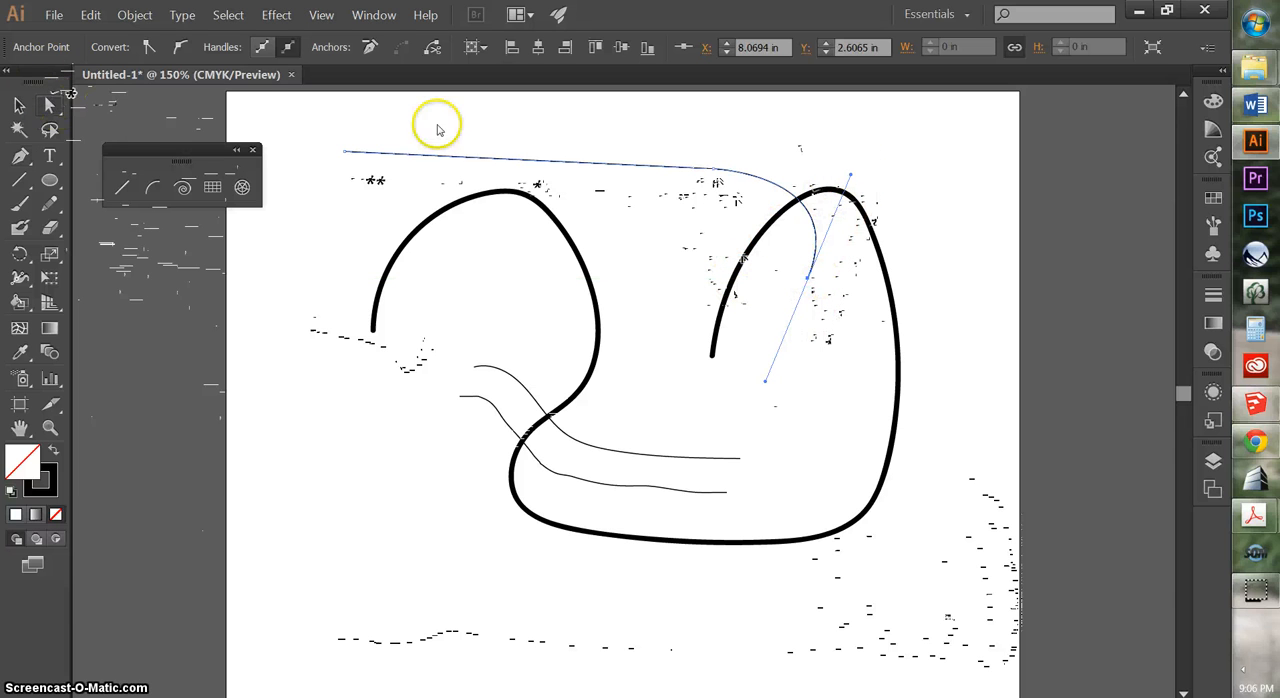
drag(851, 181, 890, 174)
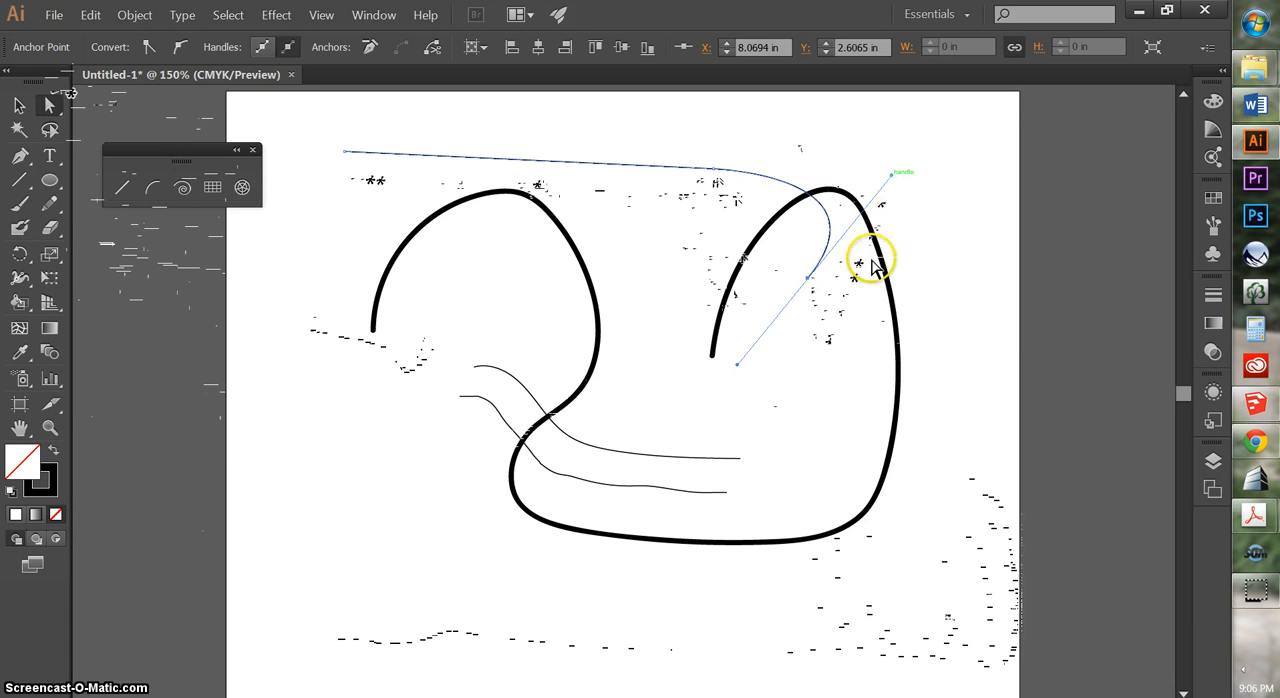
Continue the Pen path with a straight segment down-left and a curve sweeping up-left, and close it at its starting point
click(18, 158)
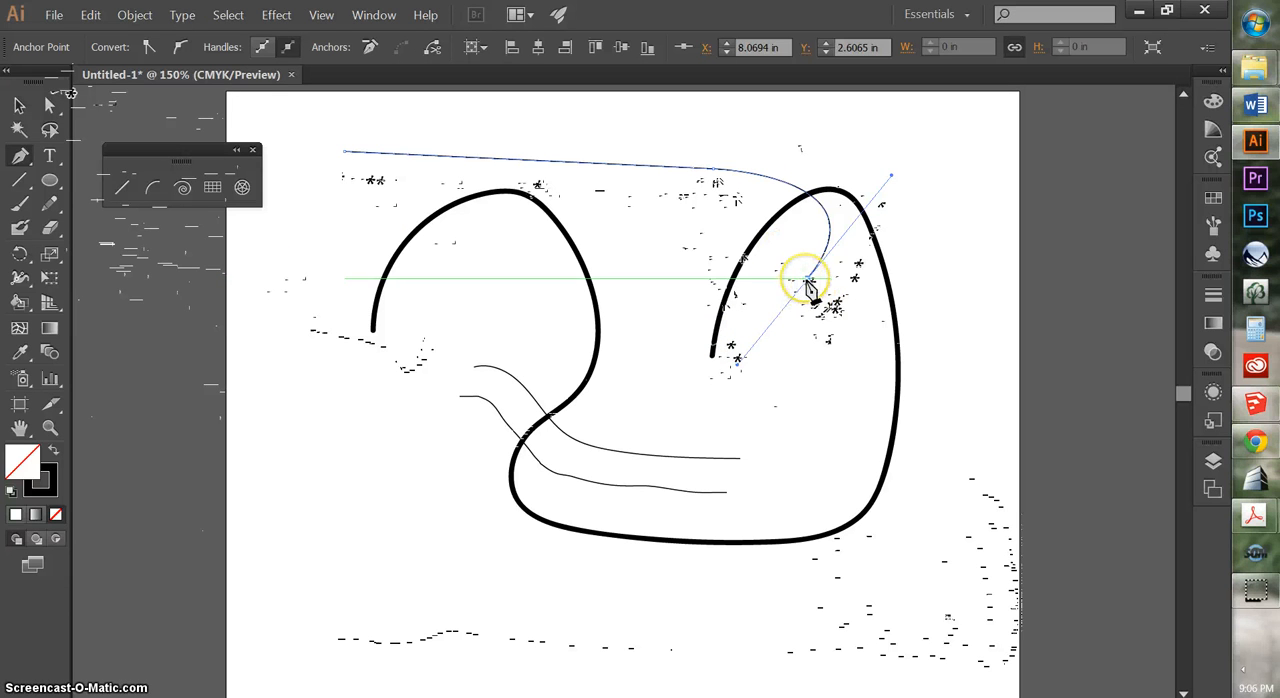
drag(808, 280, 726, 390)
click(713, 389)
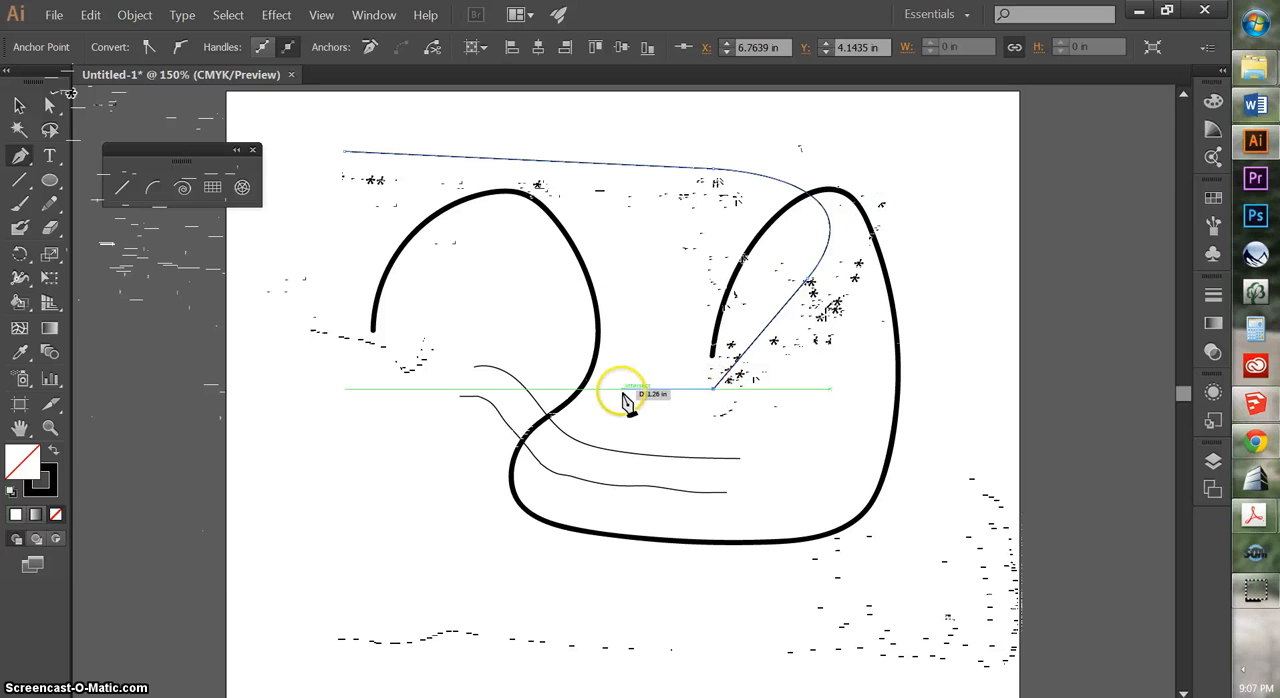
drag(507, 341, 387, 243)
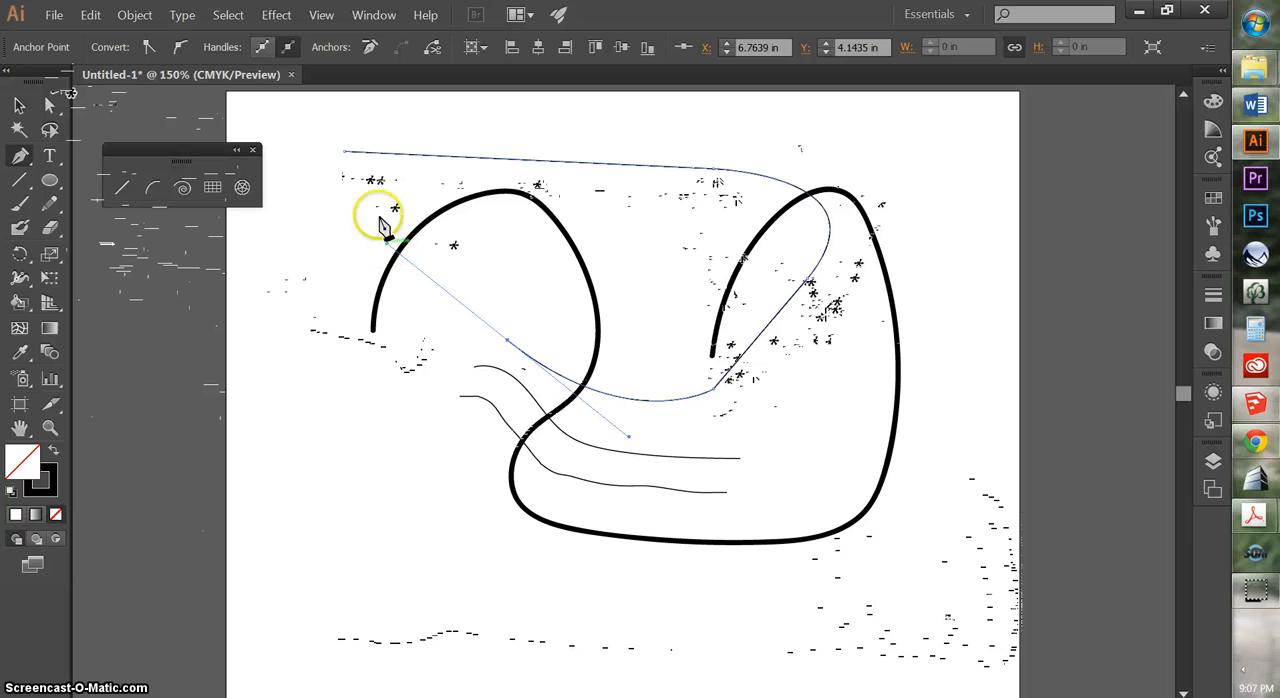
click(344, 152)
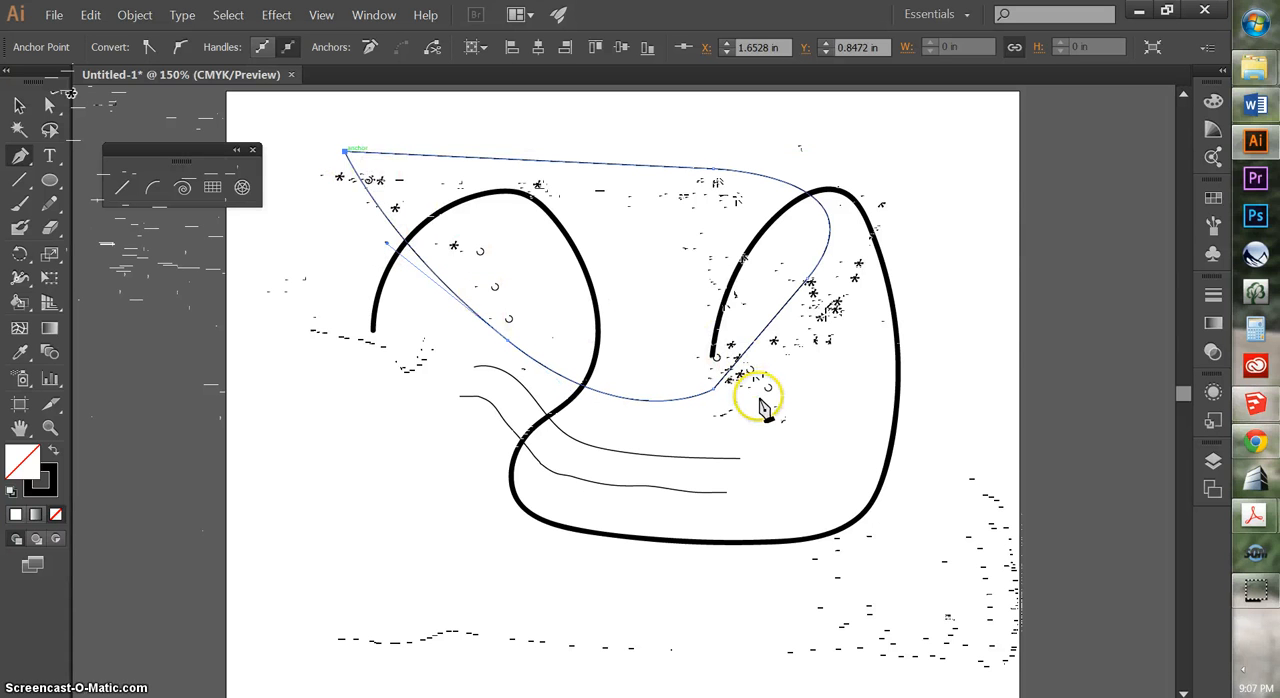
Add an anchor point to the straight top segment of the closed Pen path with the Add Anchor Point tool
click(24, 161)
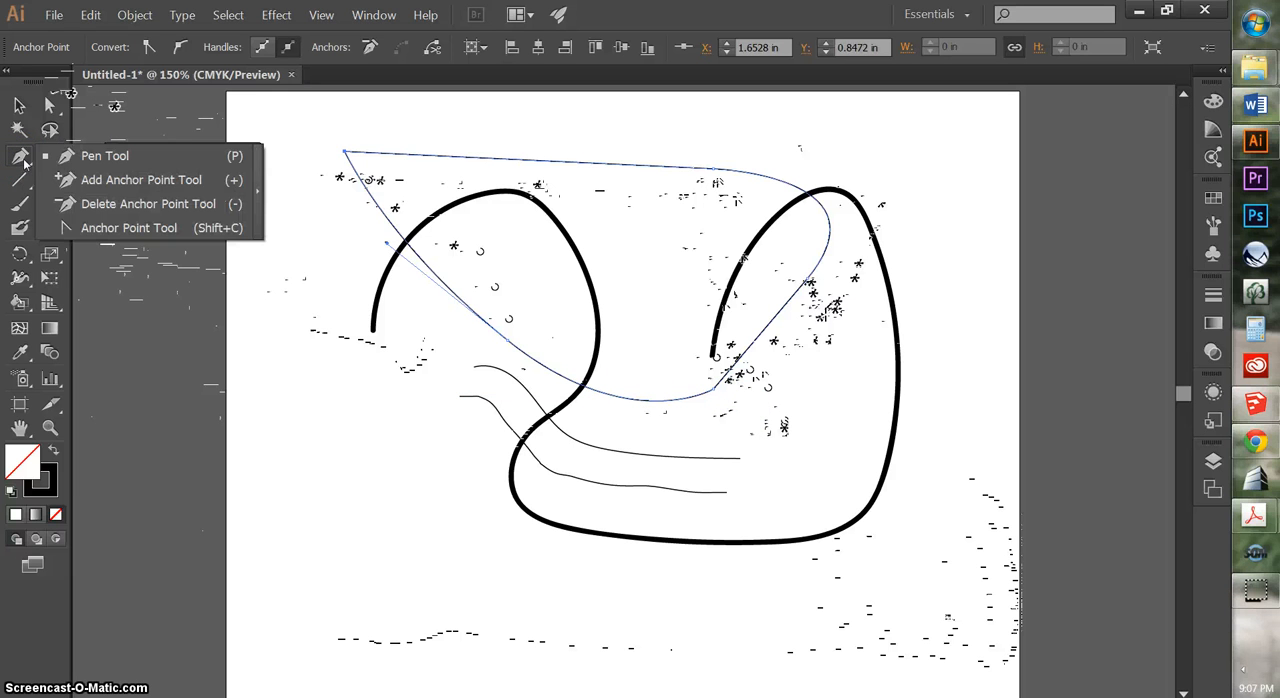
click(103, 181)
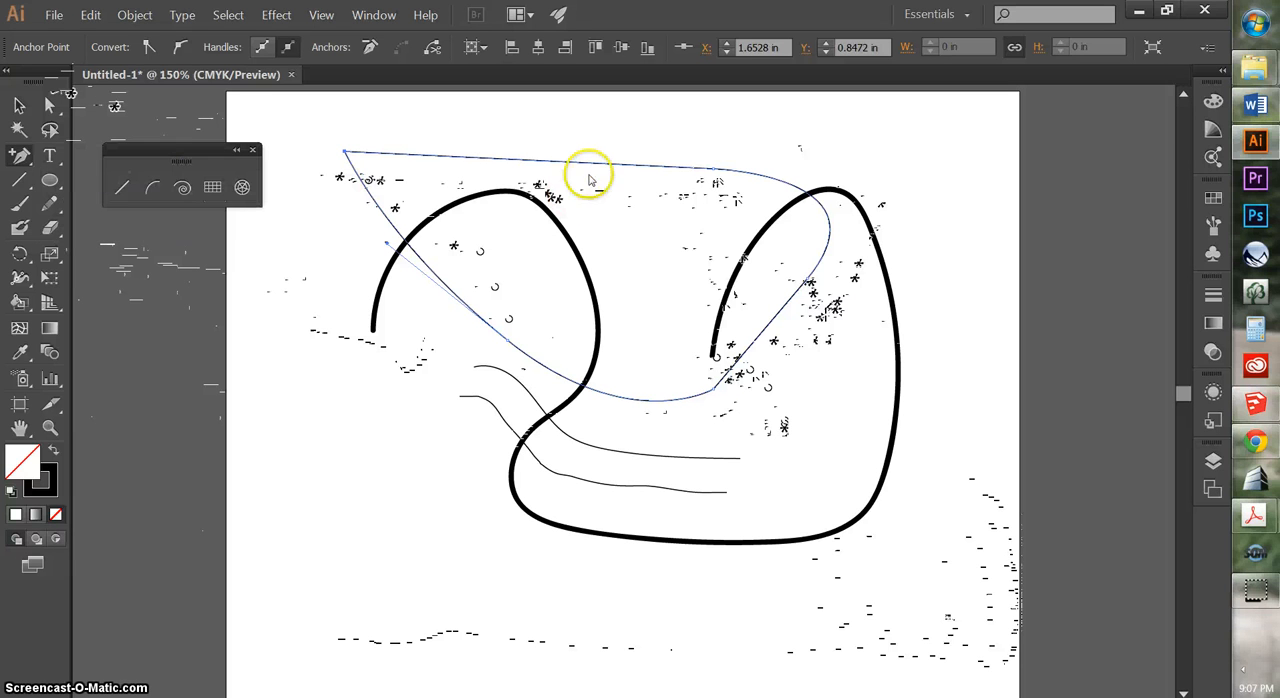
Add anchor points at the start of the right-hand curve and on the straight top segment's left part, and raise the latter about 0.49 in
click(732, 170)
click(476, 161)
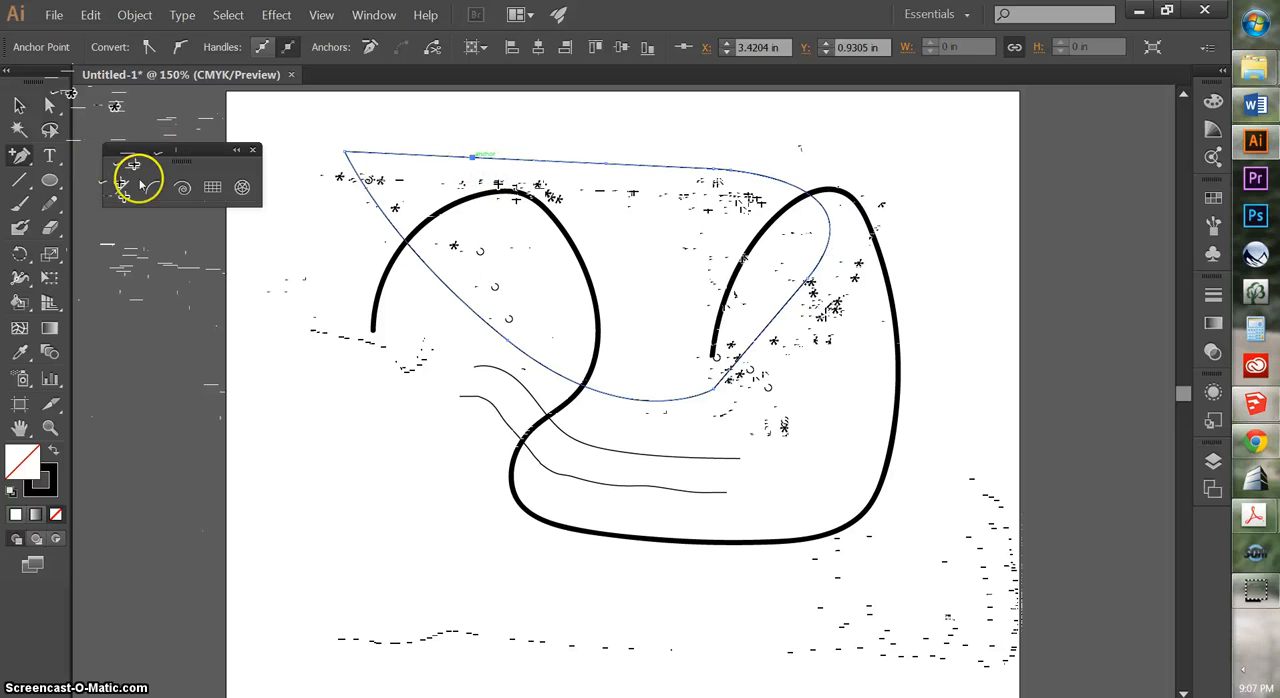
click(50, 105)
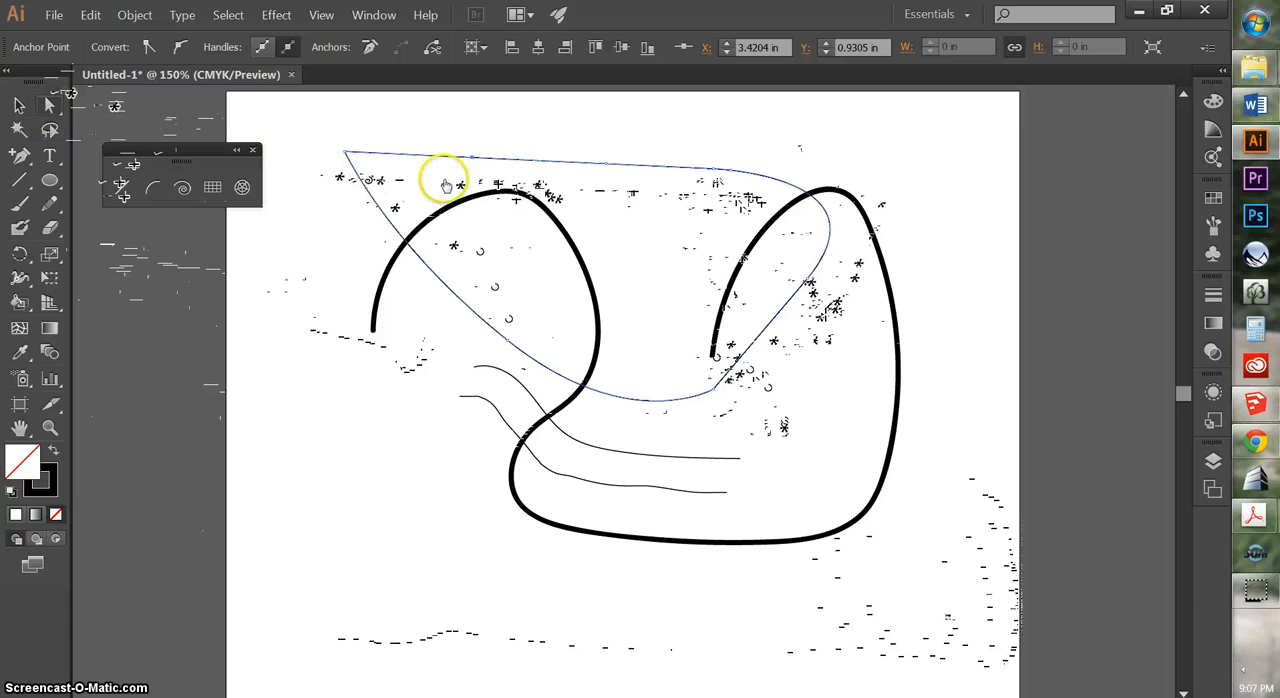
drag(474, 161, 473, 124)
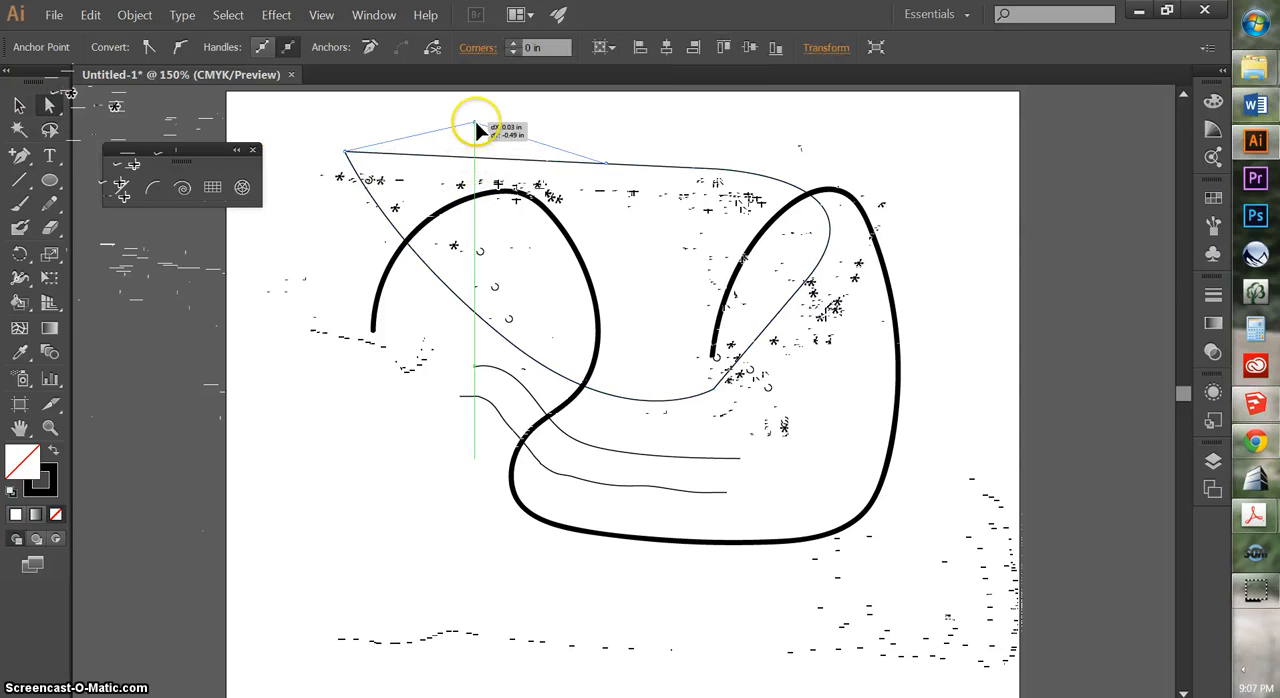
Delete the anchor point in the middle of the path's top edge and the extra one at the start of its right-hand curve
click(19, 156)
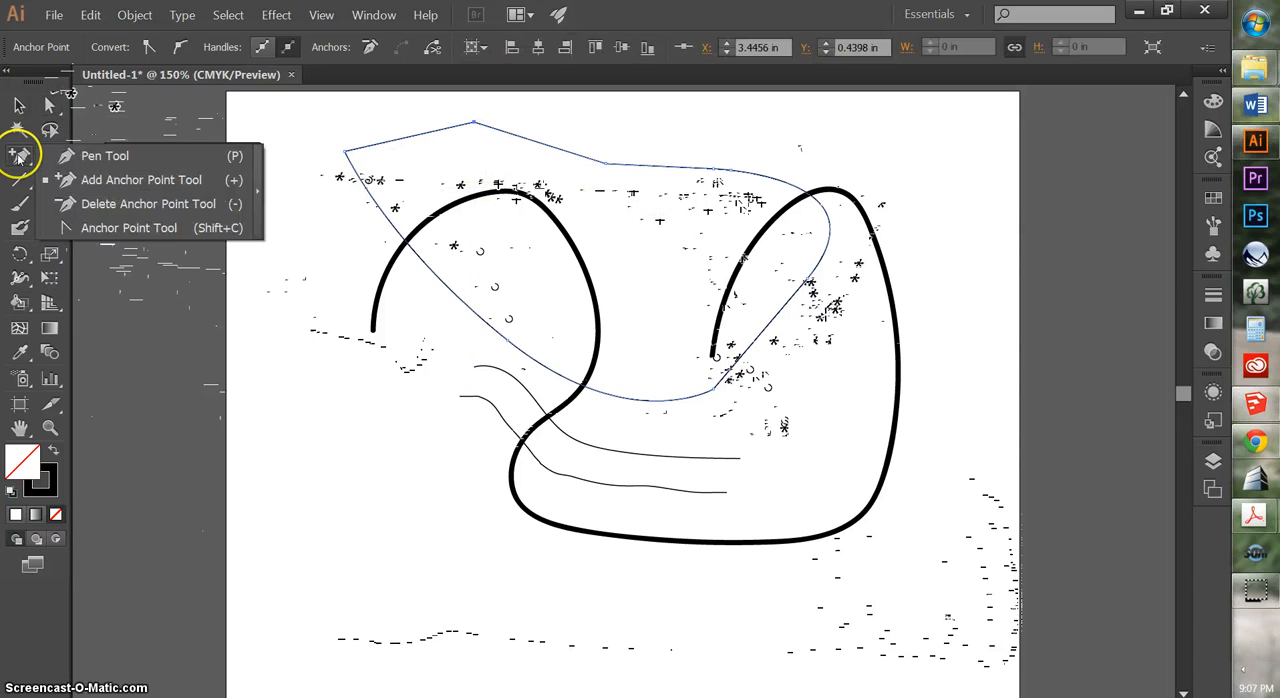
click(100, 205)
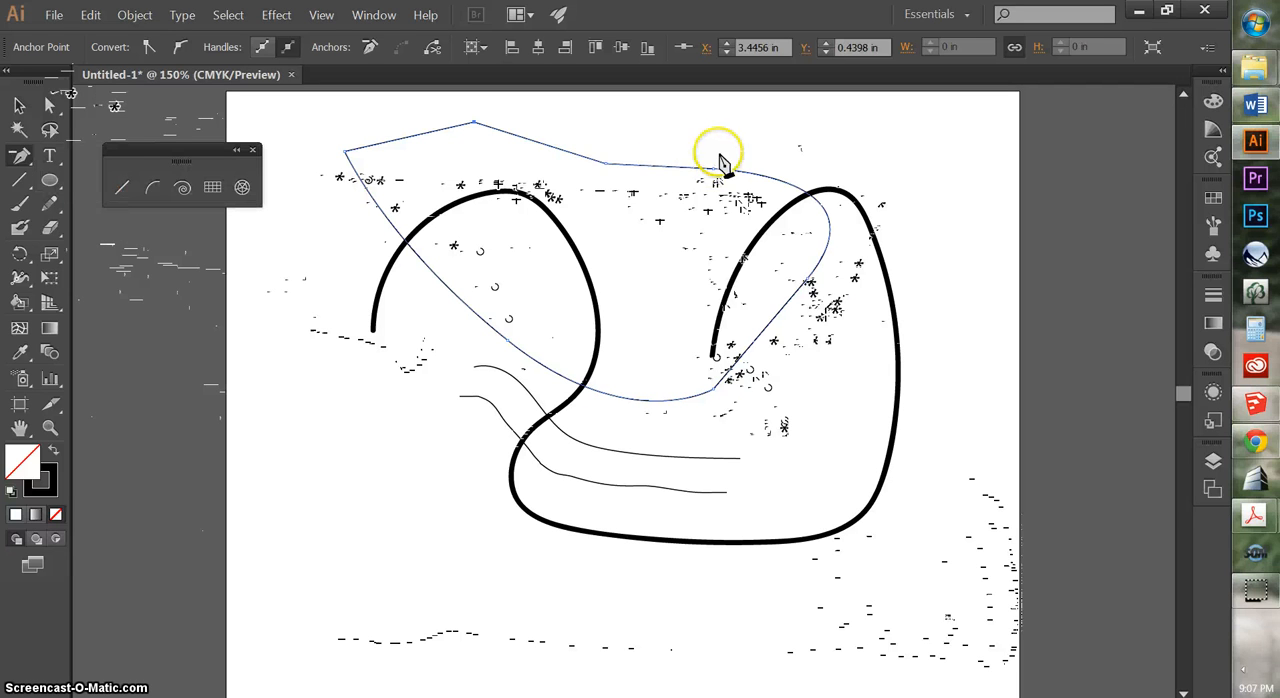
click(607, 166)
click(726, 167)
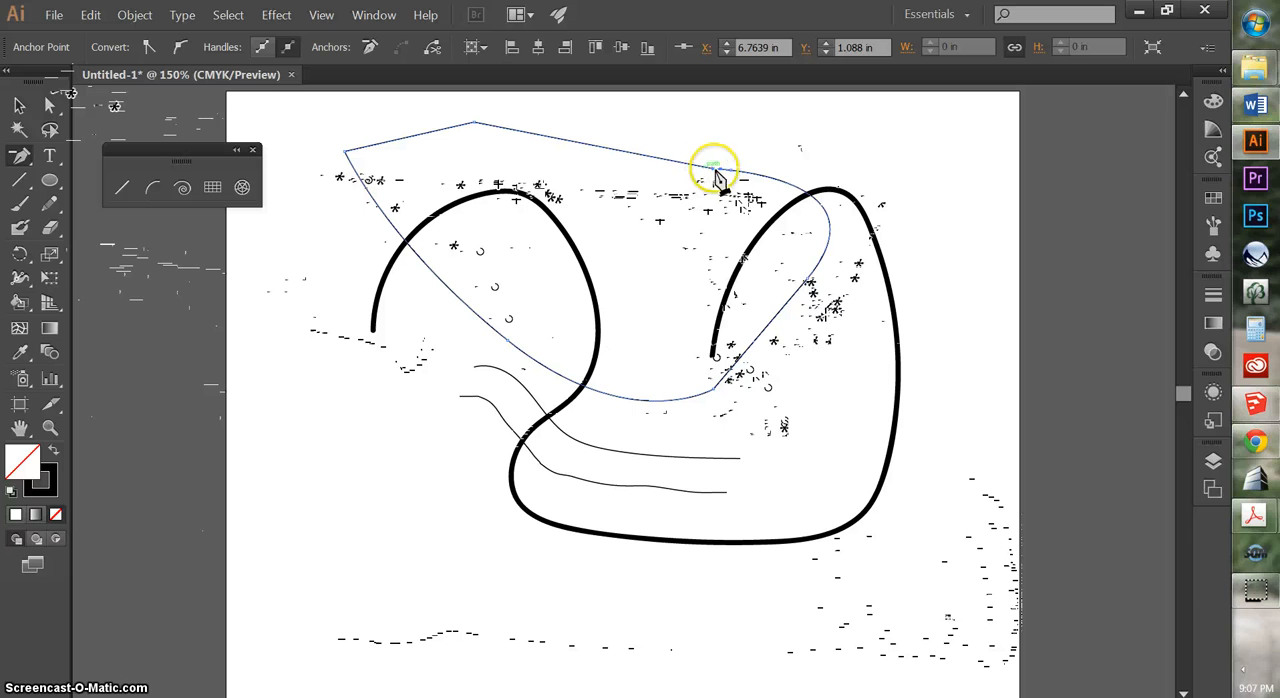
click(731, 171)
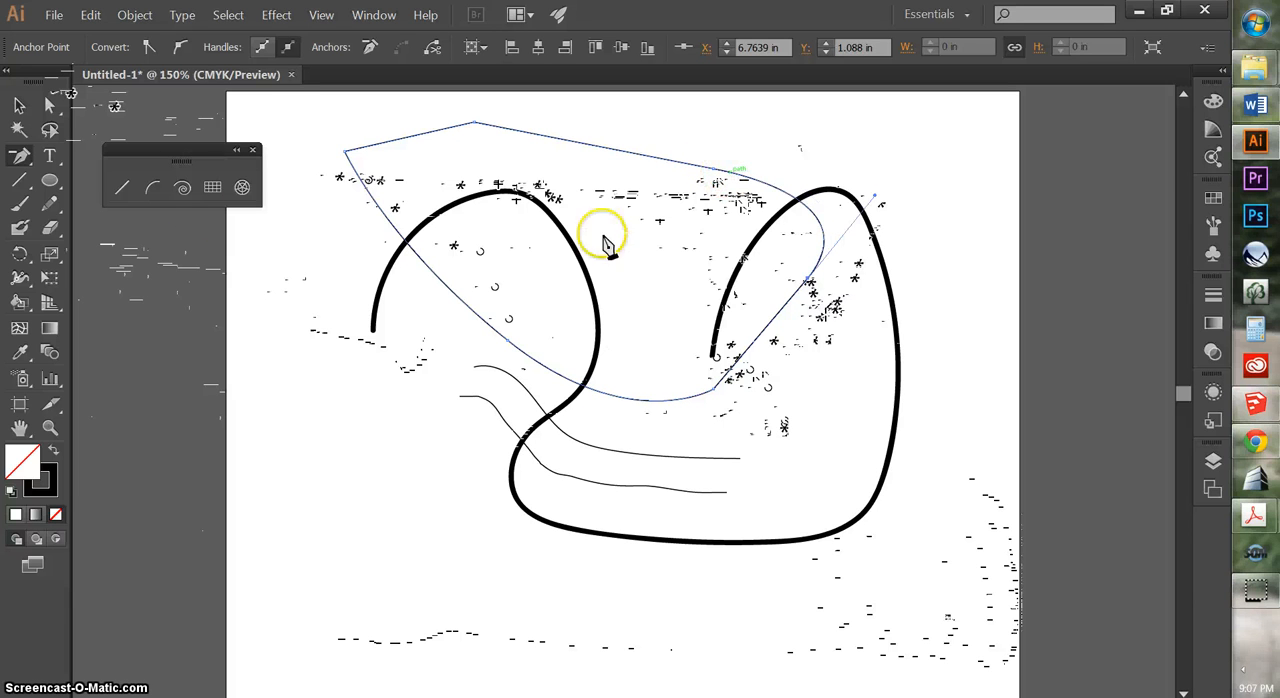
Convert the path's rightmost anchor to a smooth point with the Anchor Point tool, and tilt its linked handles with Direct Selection
click(22, 157)
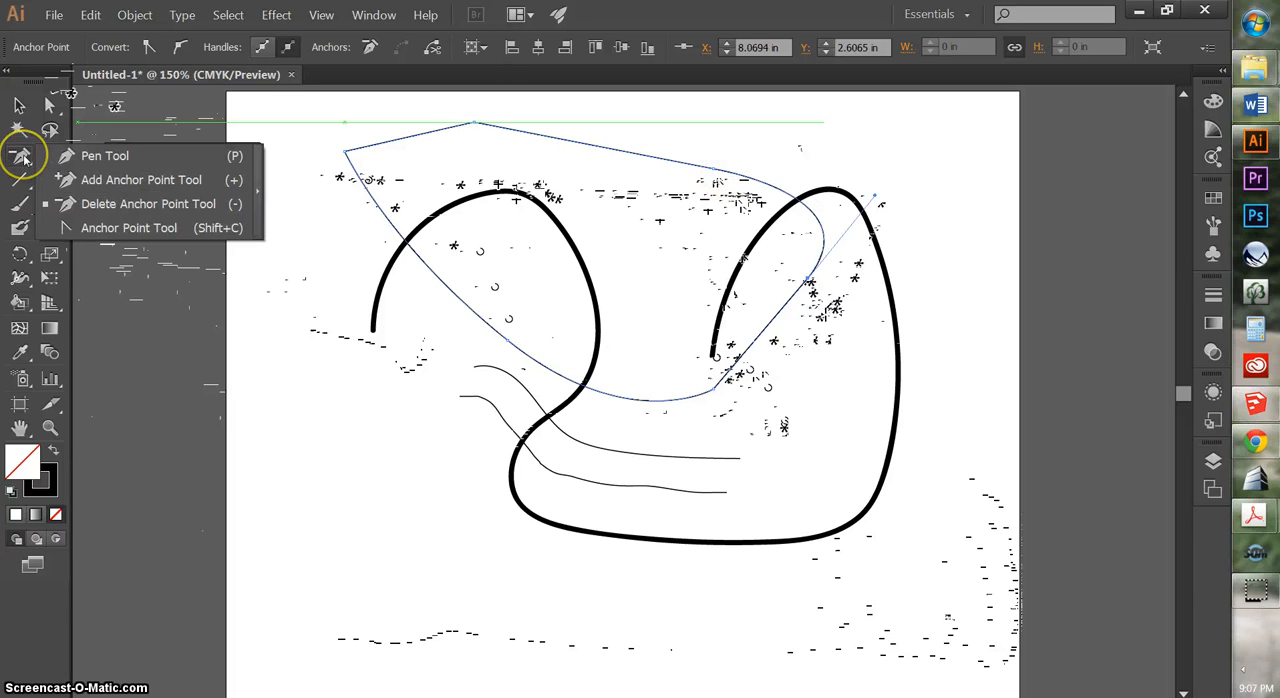
click(110, 229)
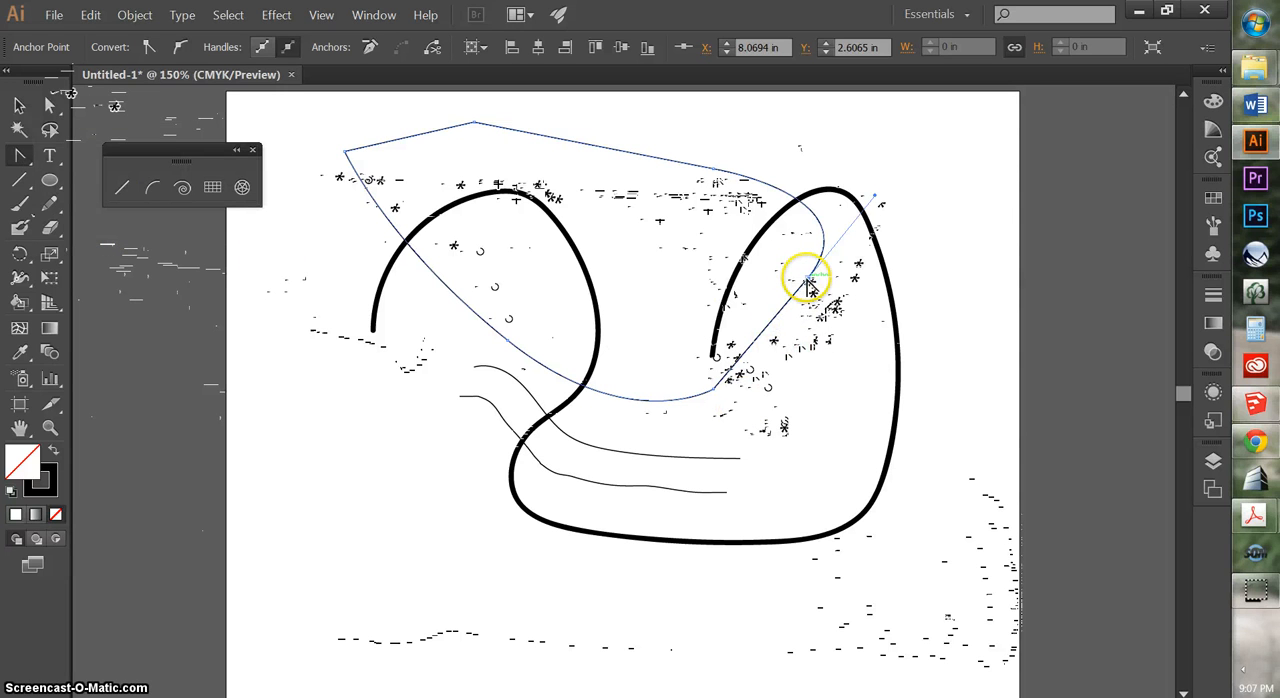
drag(873, 272, 760, 372)
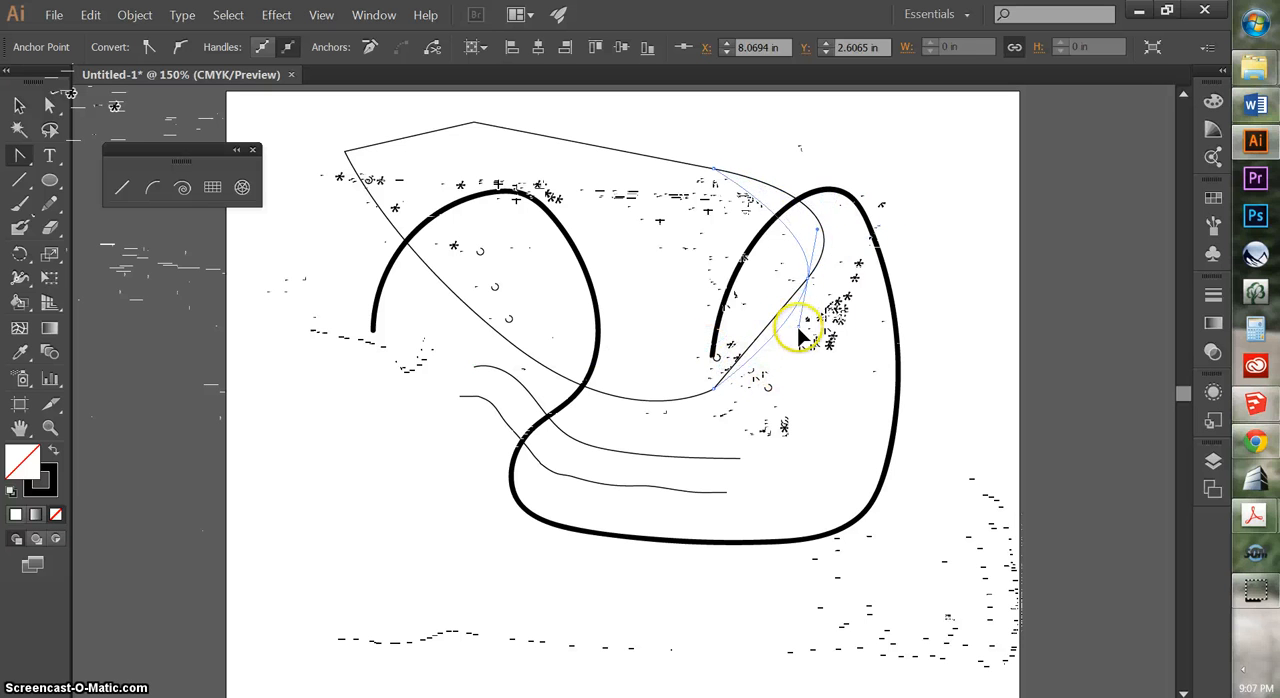
drag(798, 368, 797, 357)
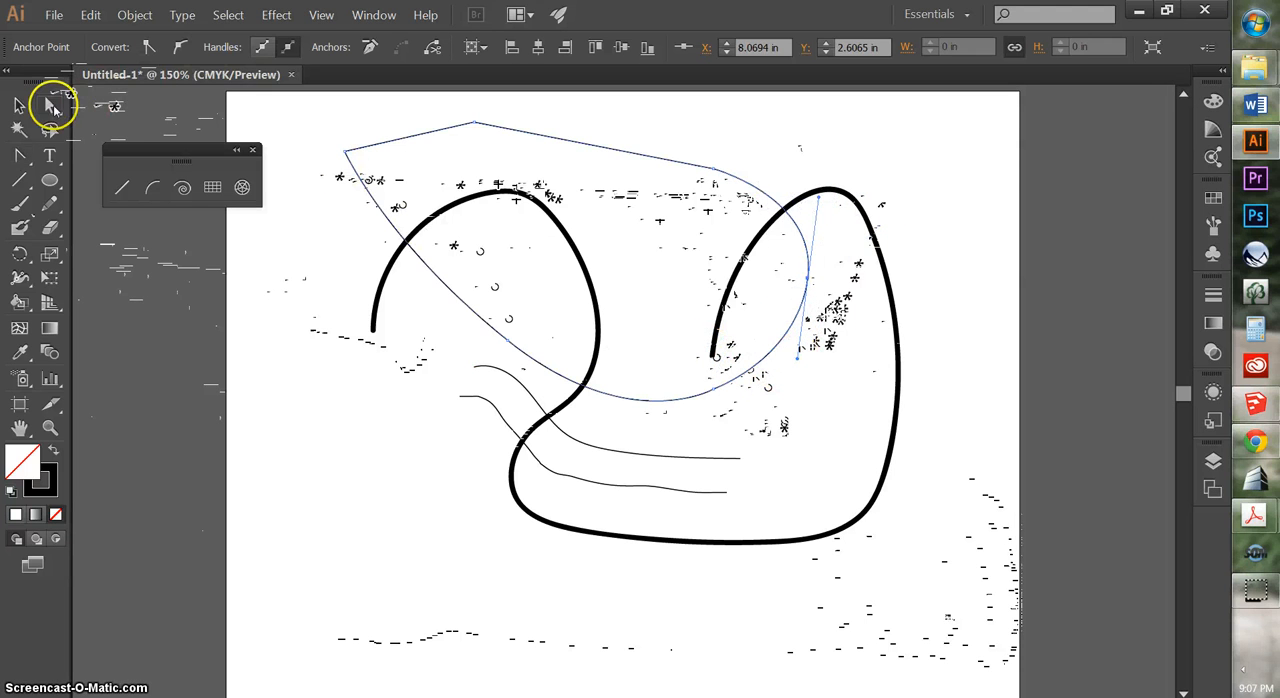
click(50, 106)
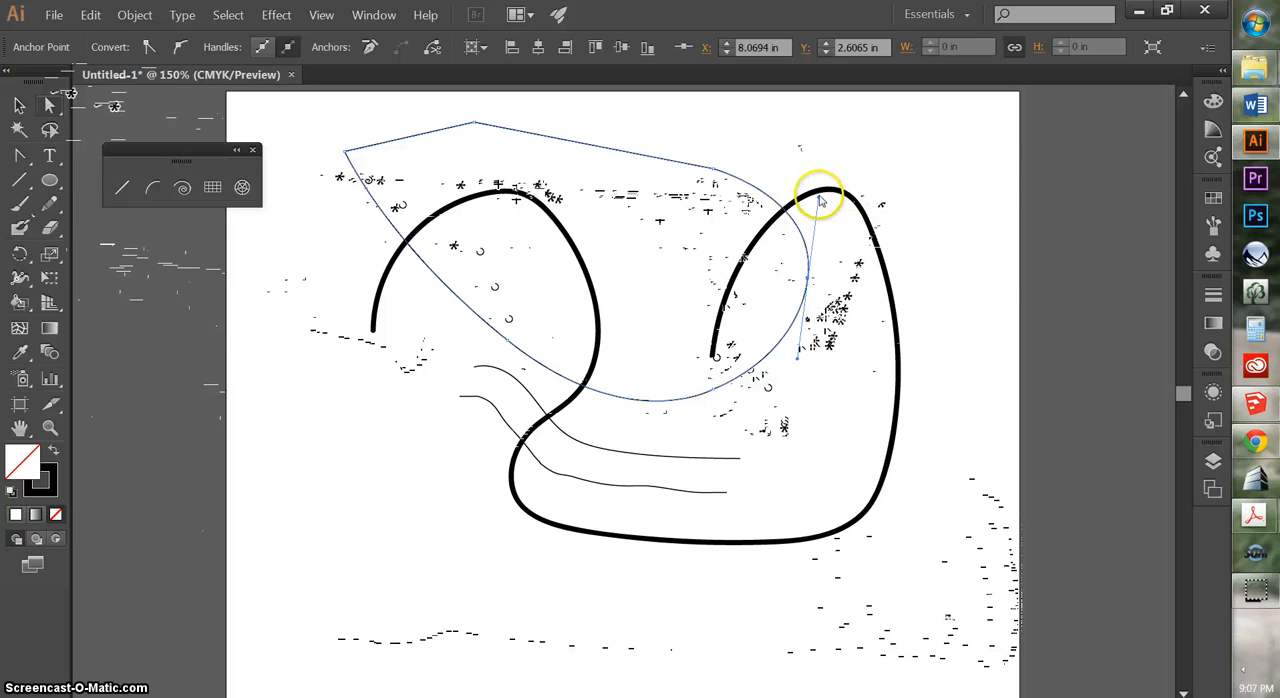
drag(818, 205, 791, 228)
Swing the rightmost anchor's upper handle outward independently with the Anchor Point tool, and convert that anchor to a corner point
click(22, 155)
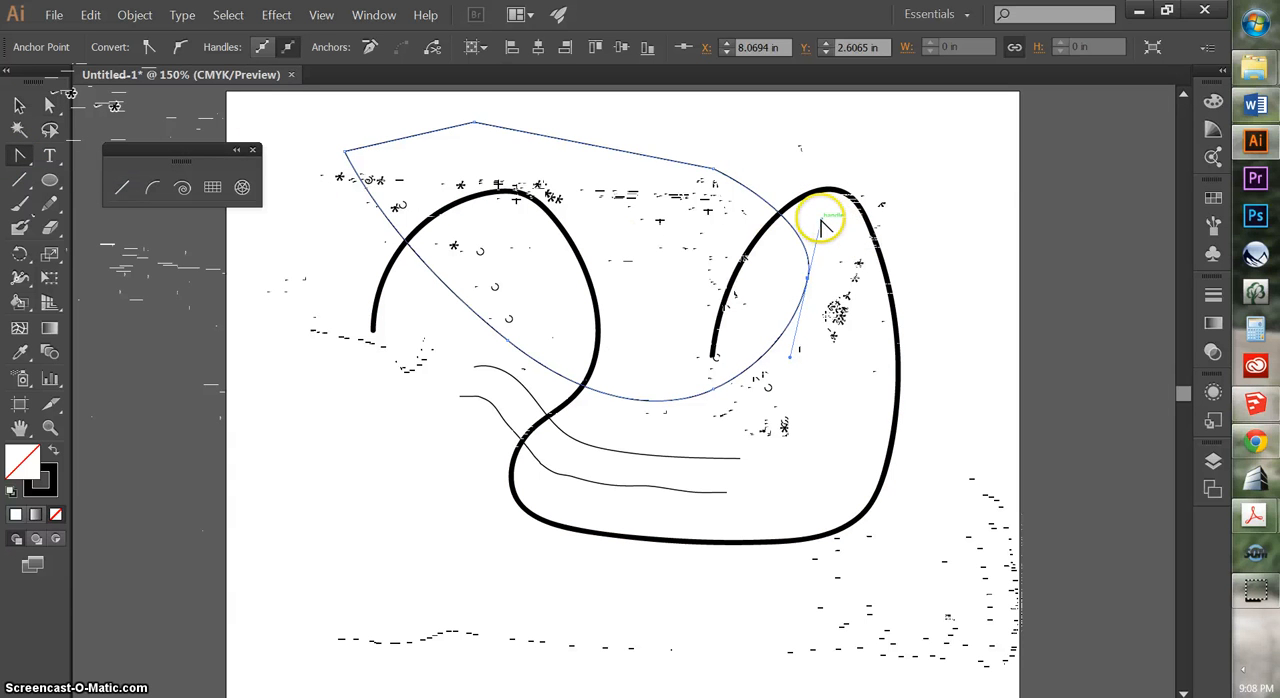
drag(820, 228, 907, 202)
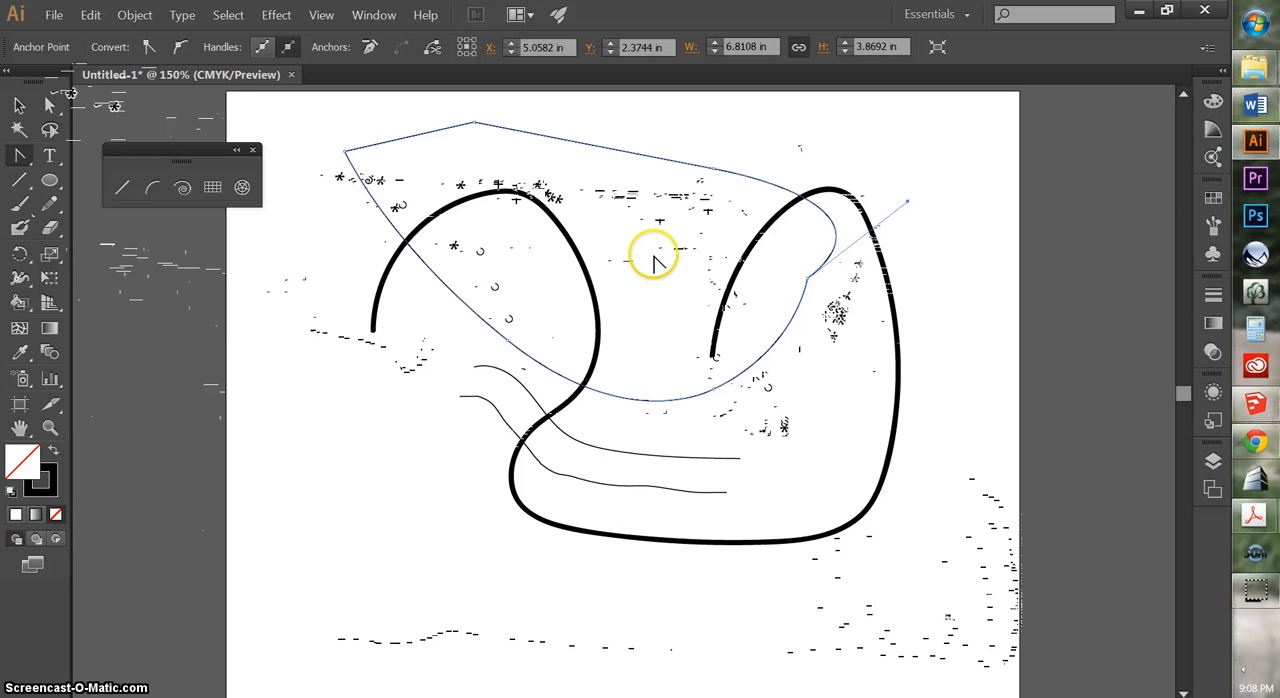
click(808, 279)
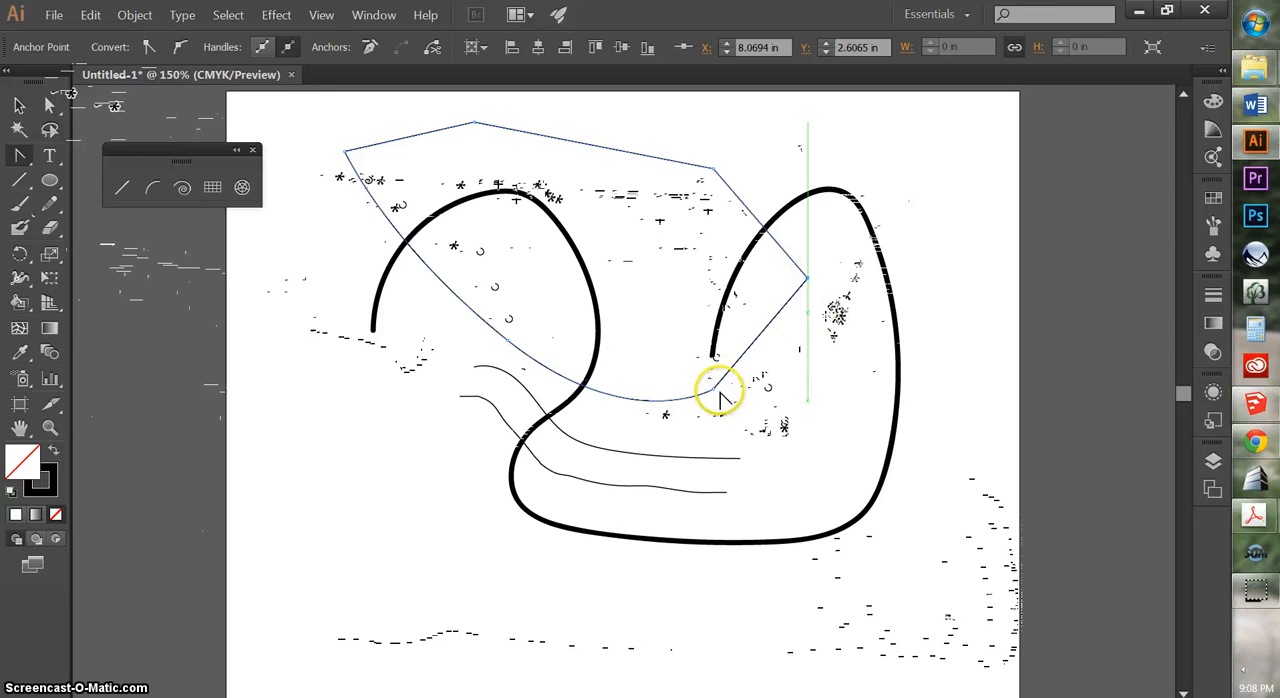
Convert the lower-right corner anchor to a smooth point by pulling short handles out of it
drag(713, 390, 702, 416)
click(18, 106)
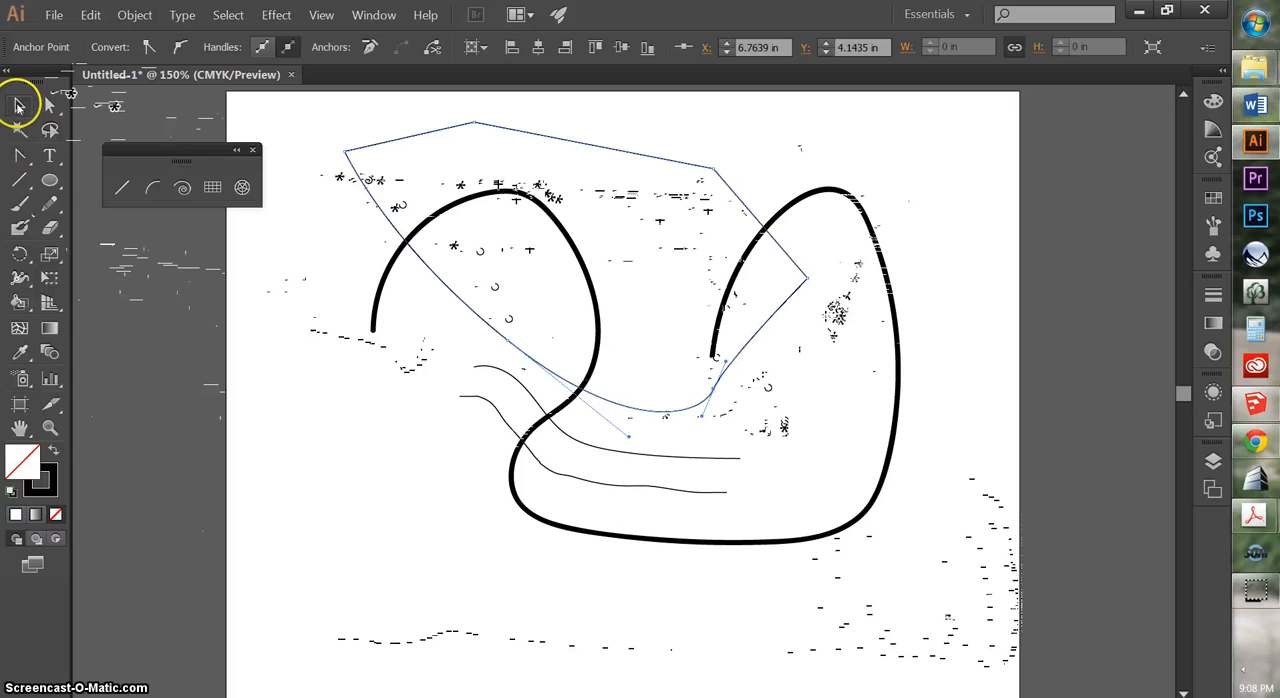